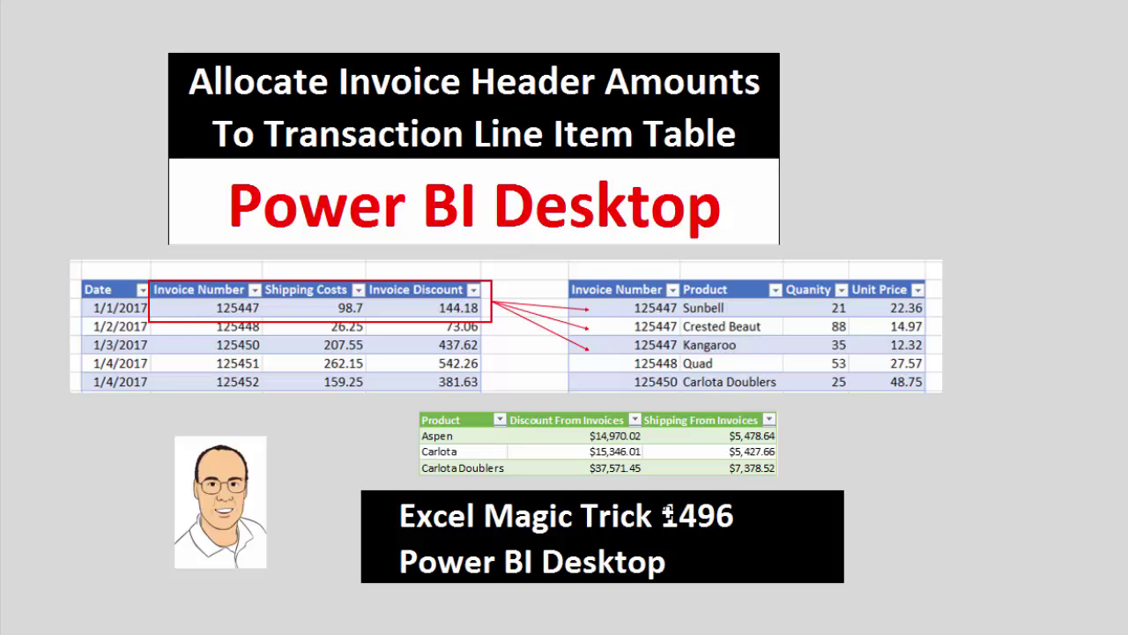
scroll(664, 547, "down", 8)
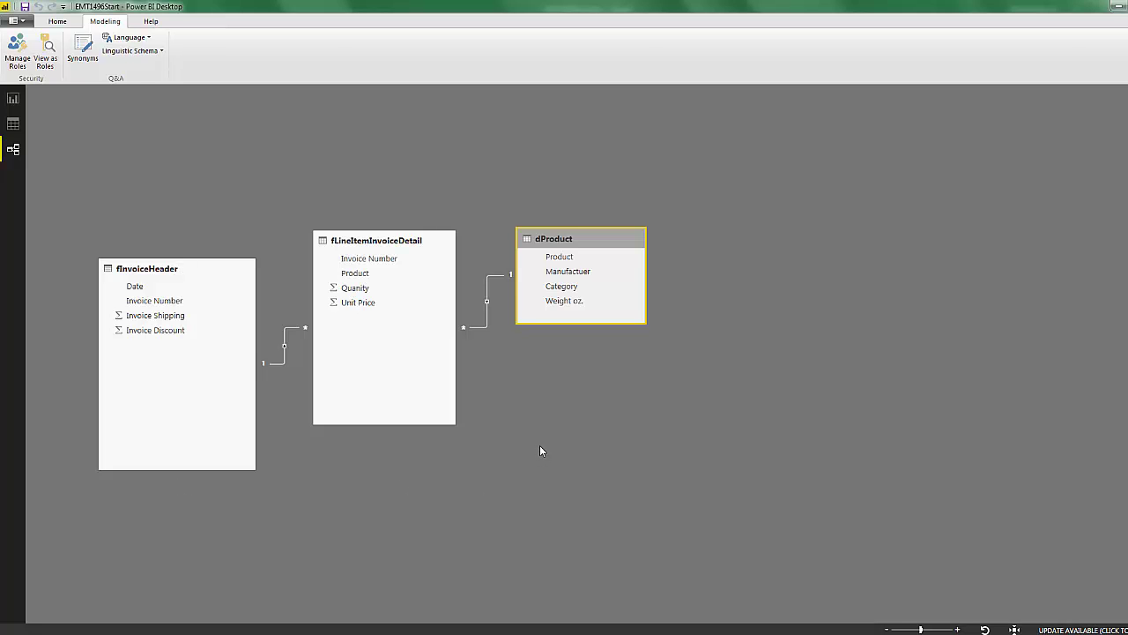
Show the data tables and expand the fields of dProduct, fInvoiceHeader and fLineItemInvoiceDetail
left_click(13, 129)
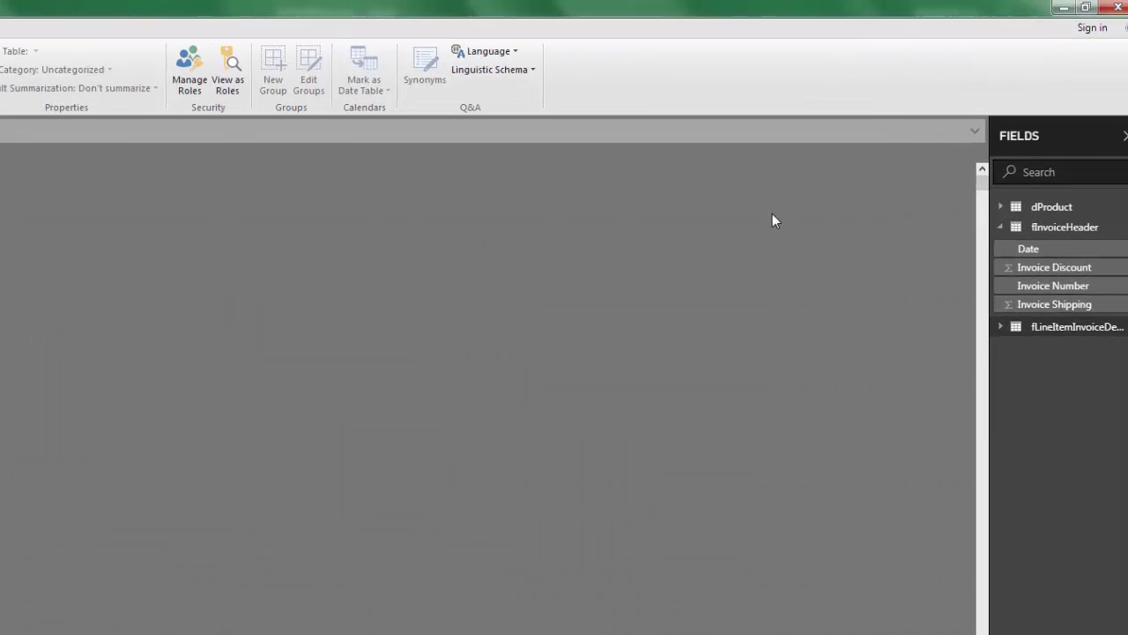
left_click(1018, 231)
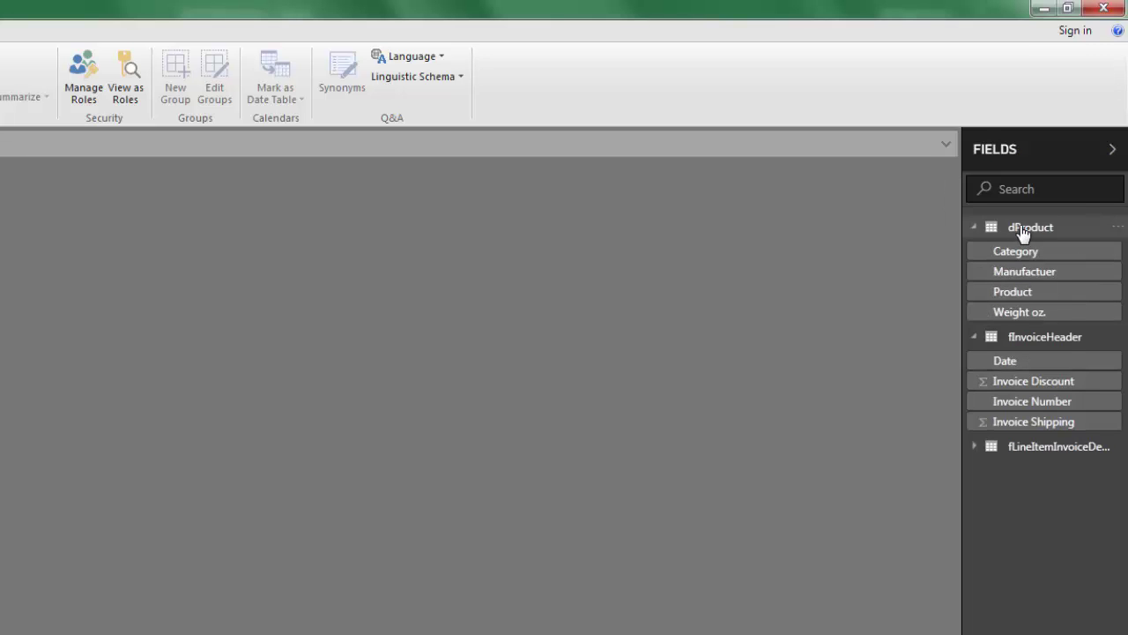
left_click(1032, 342)
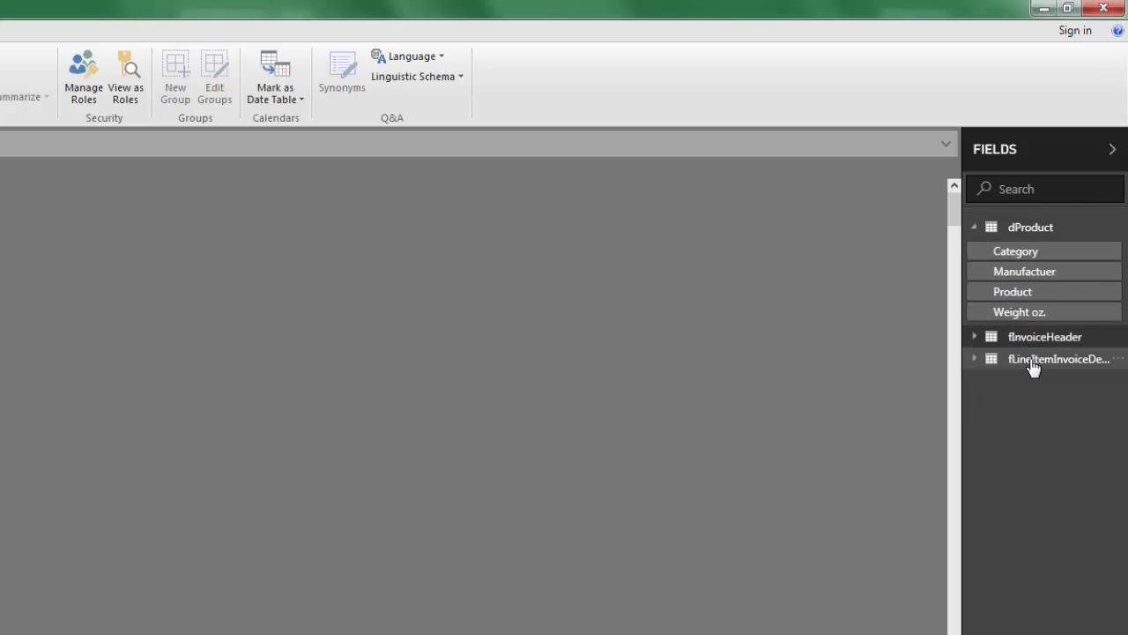
left_click(992, 361)
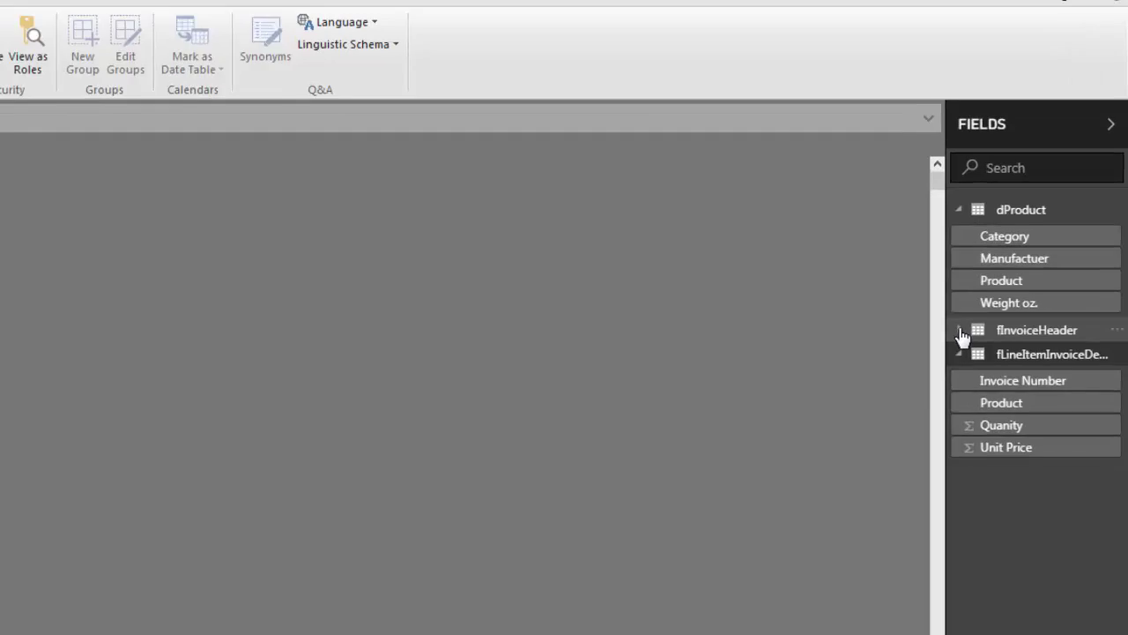
left_click(1018, 337)
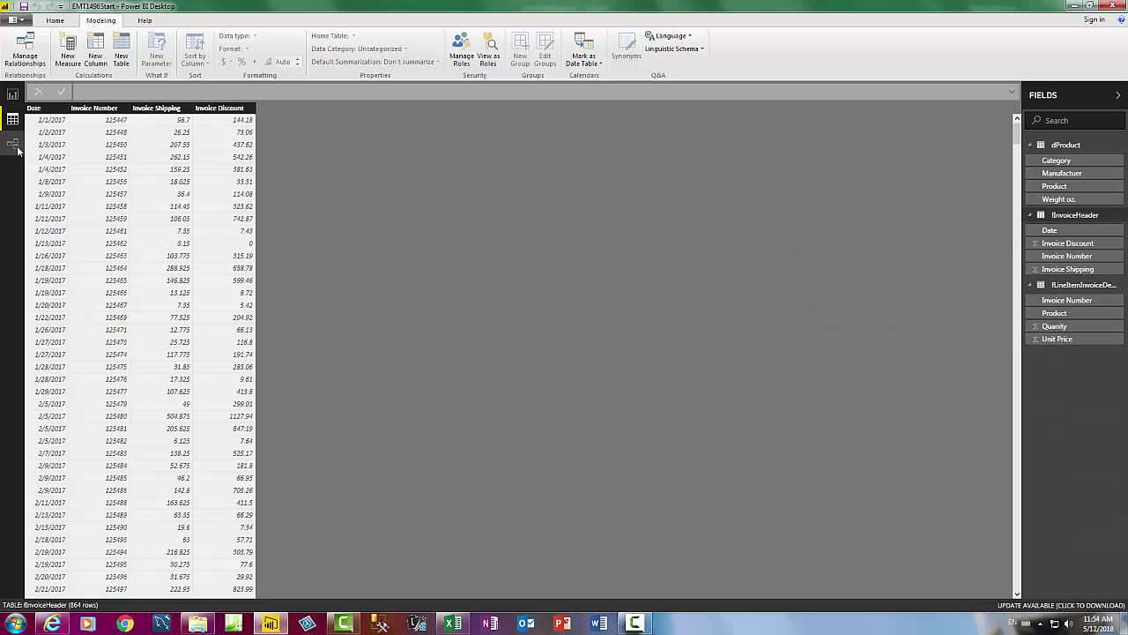
Look through the table relationships, the fInvoiceHeader data and the report page, ending on the relationships diagram
left_click(15, 150)
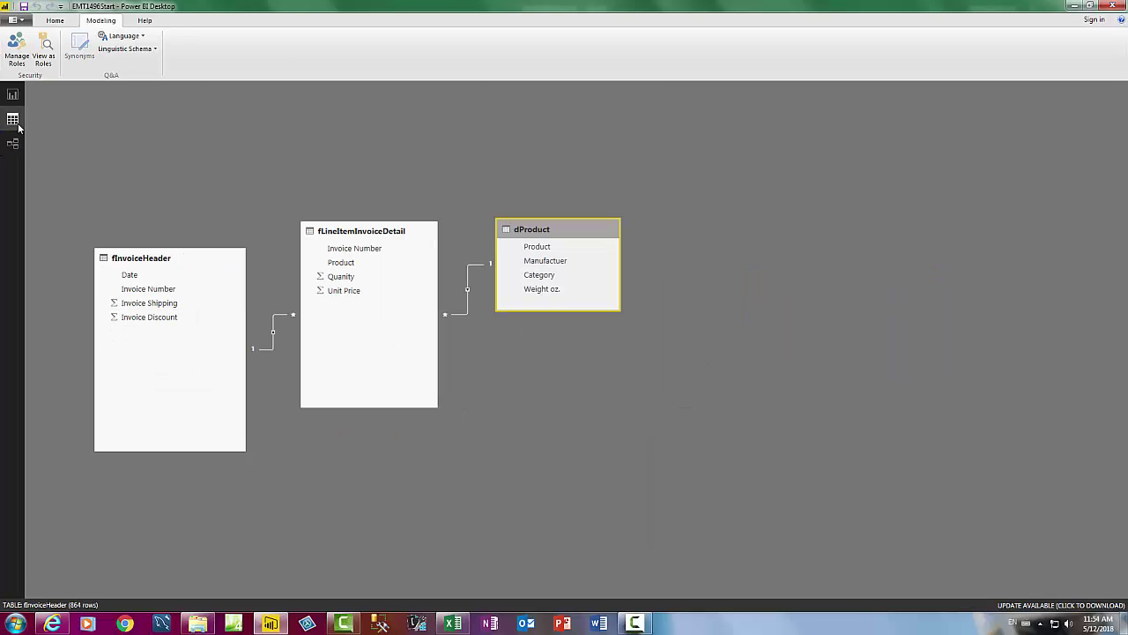
left_click(20, 79)
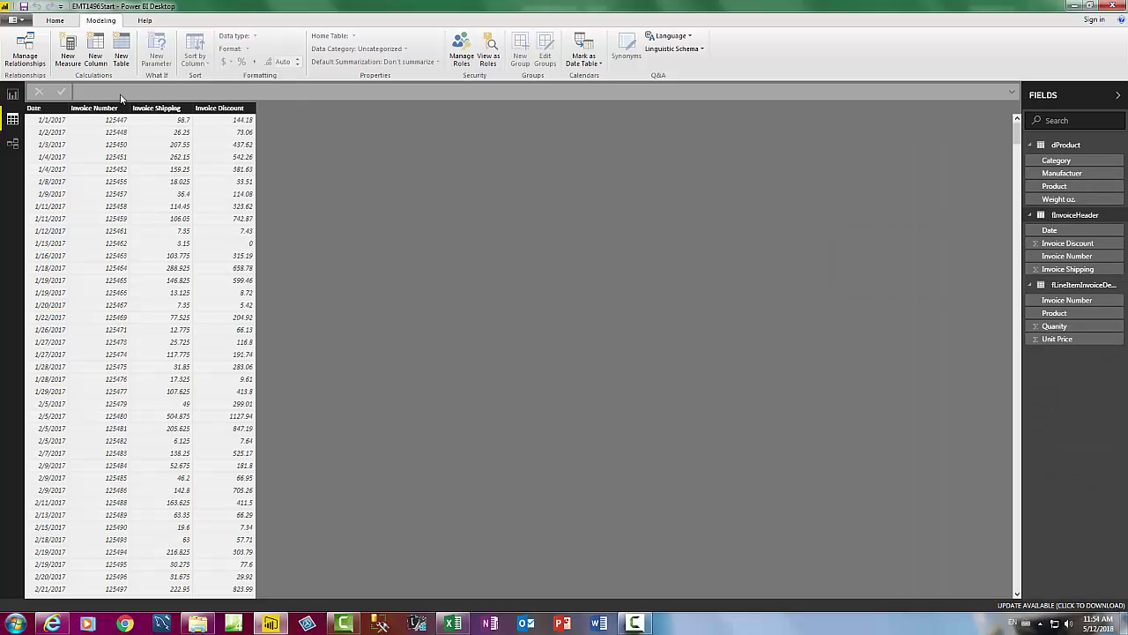
left_click(13, 95)
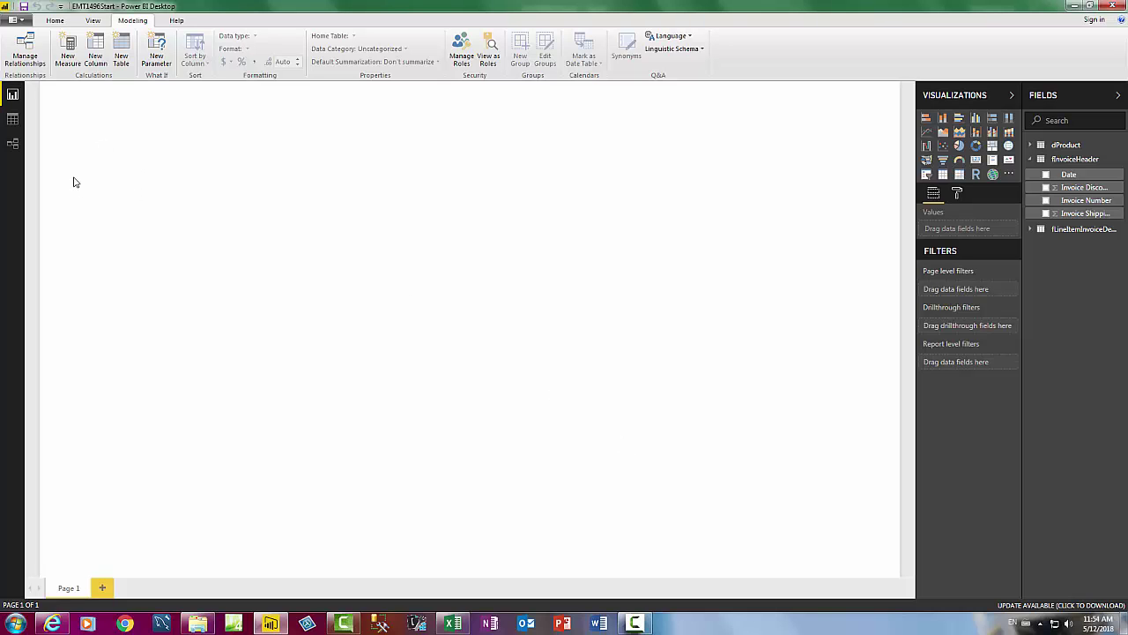
left_click(12, 145)
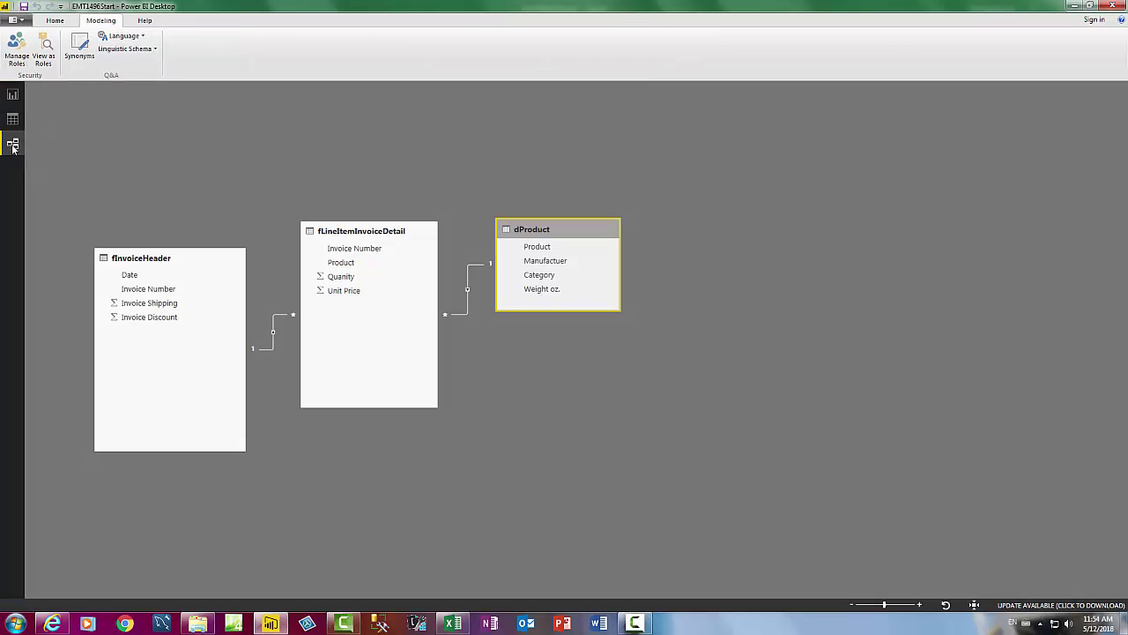
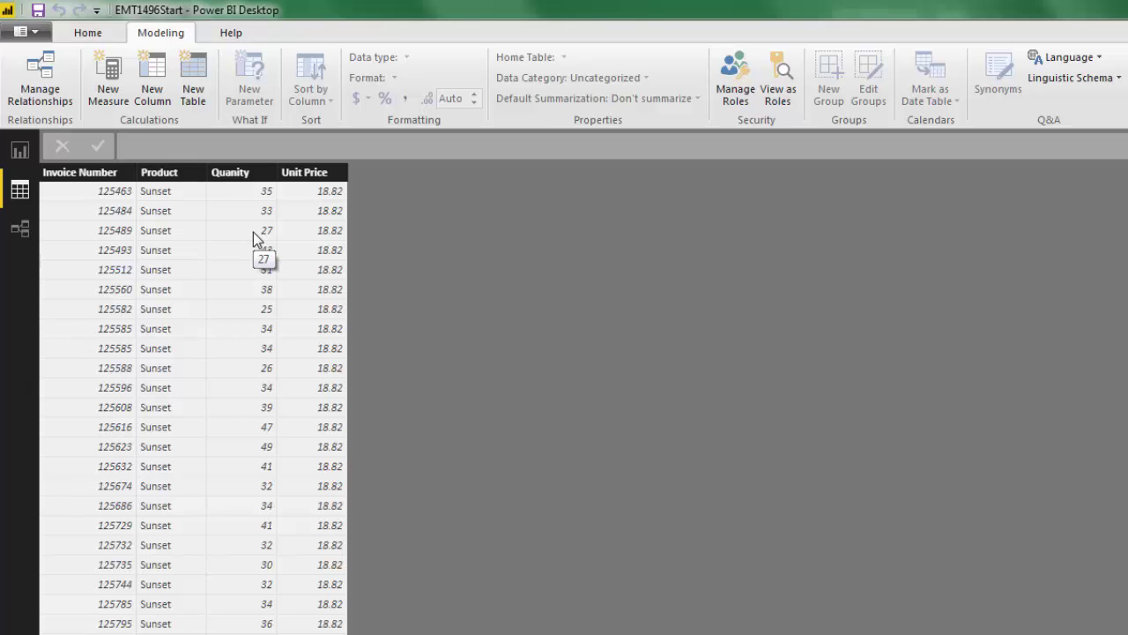
Open the Power Query Editor and display the fLineItemInvoiceDetail query
left_click(97, 41)
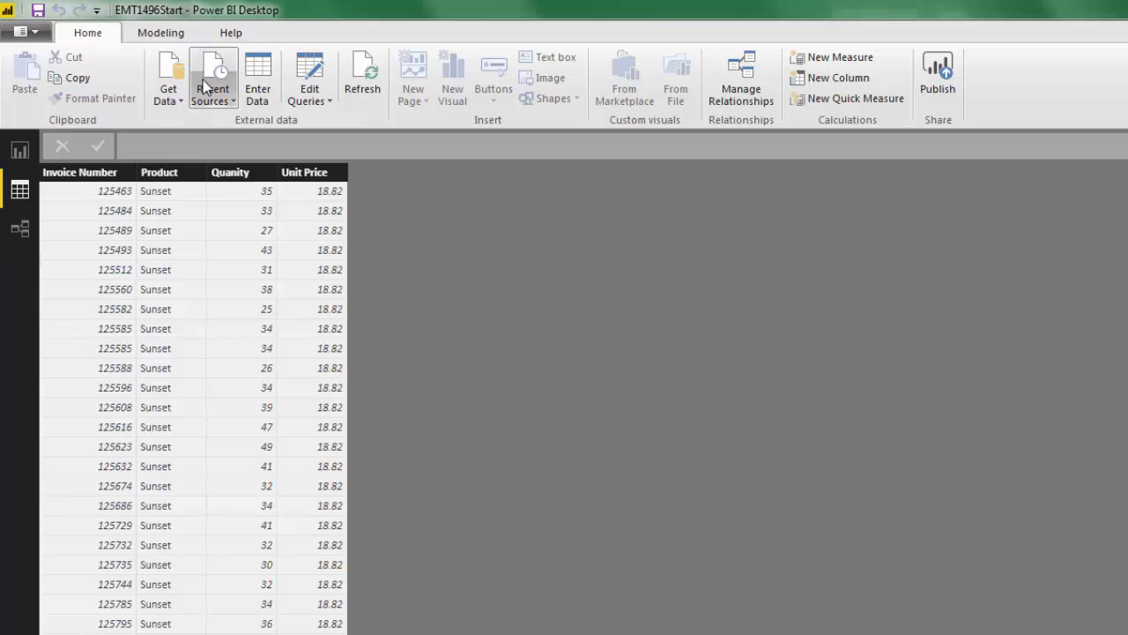
left_click(327, 99)
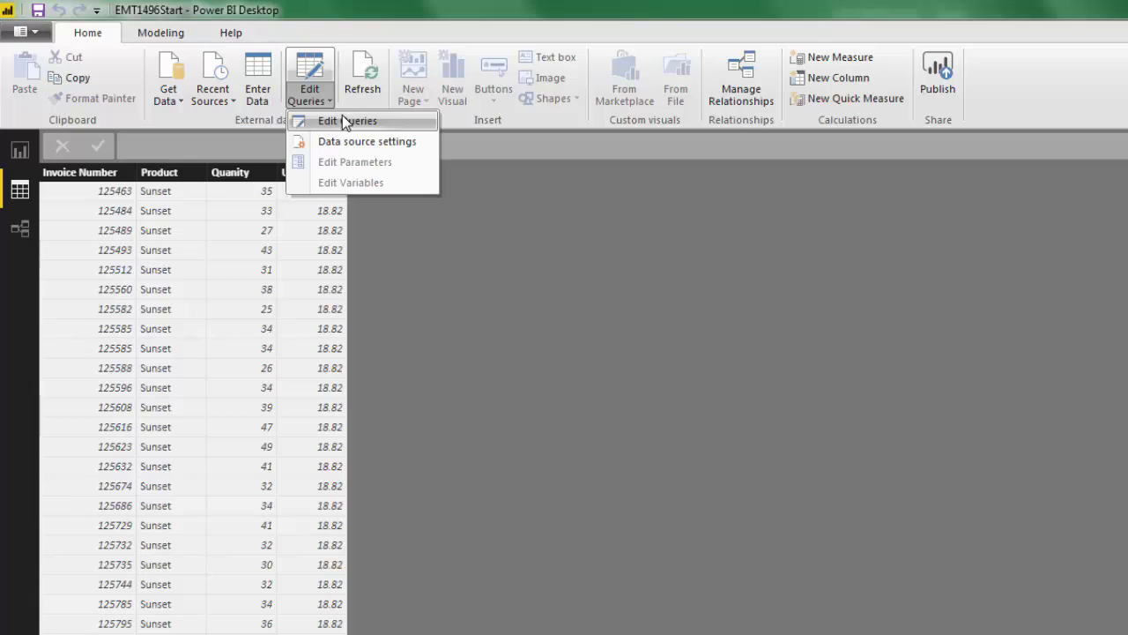
left_click(343, 122)
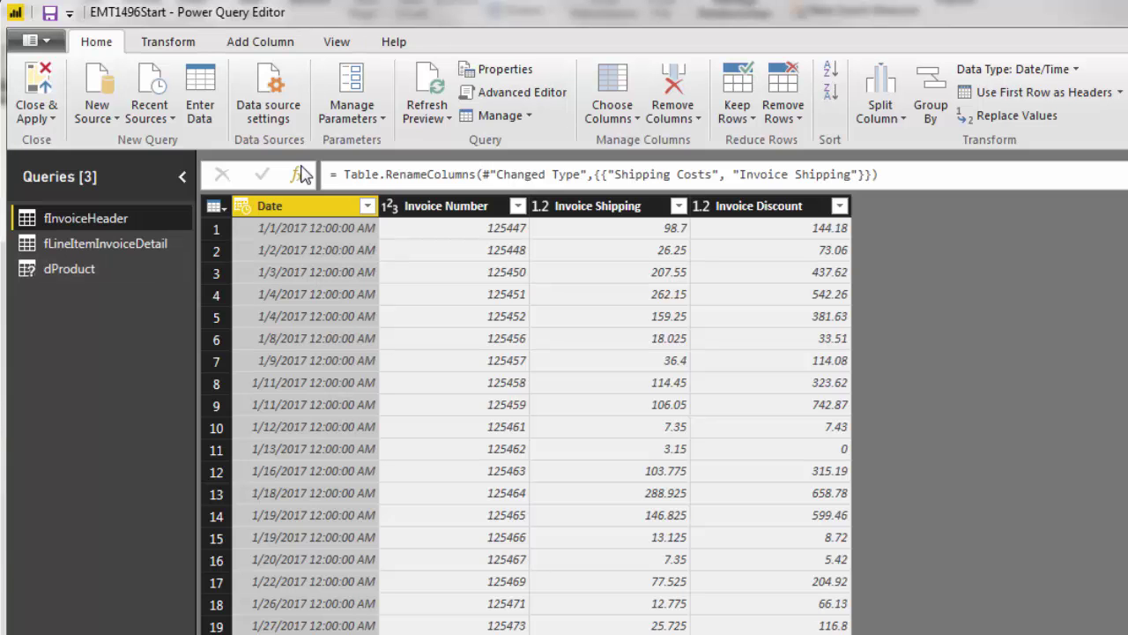
left_click(117, 244)
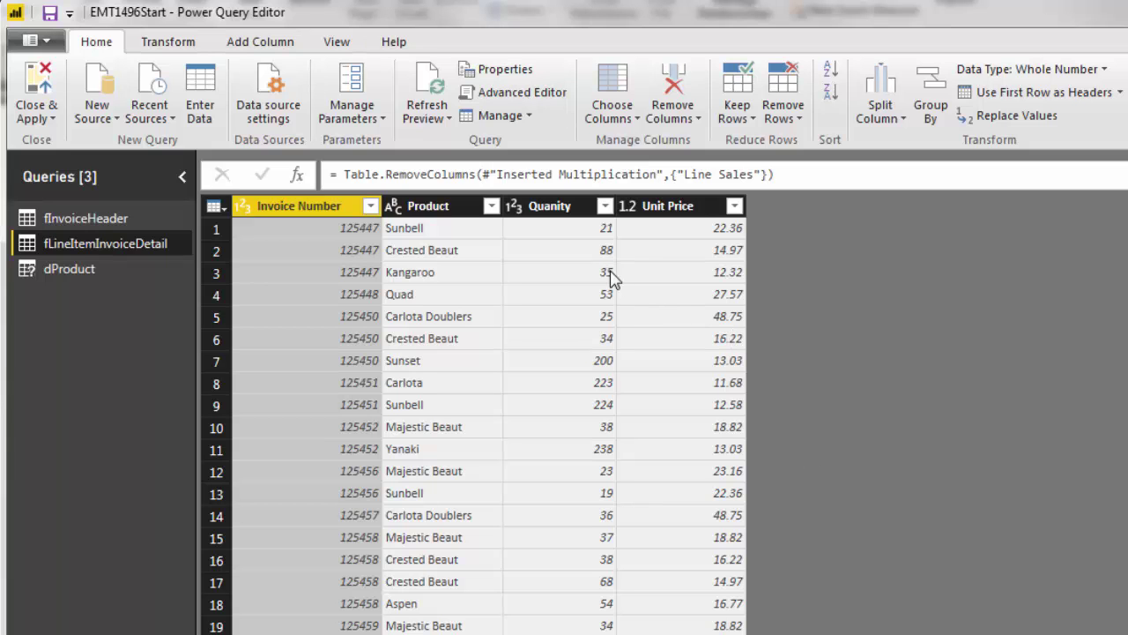
Add a column to fLineItemInvoiceDetail that multiplies Quanity by Unit Price
left_click(550, 207)
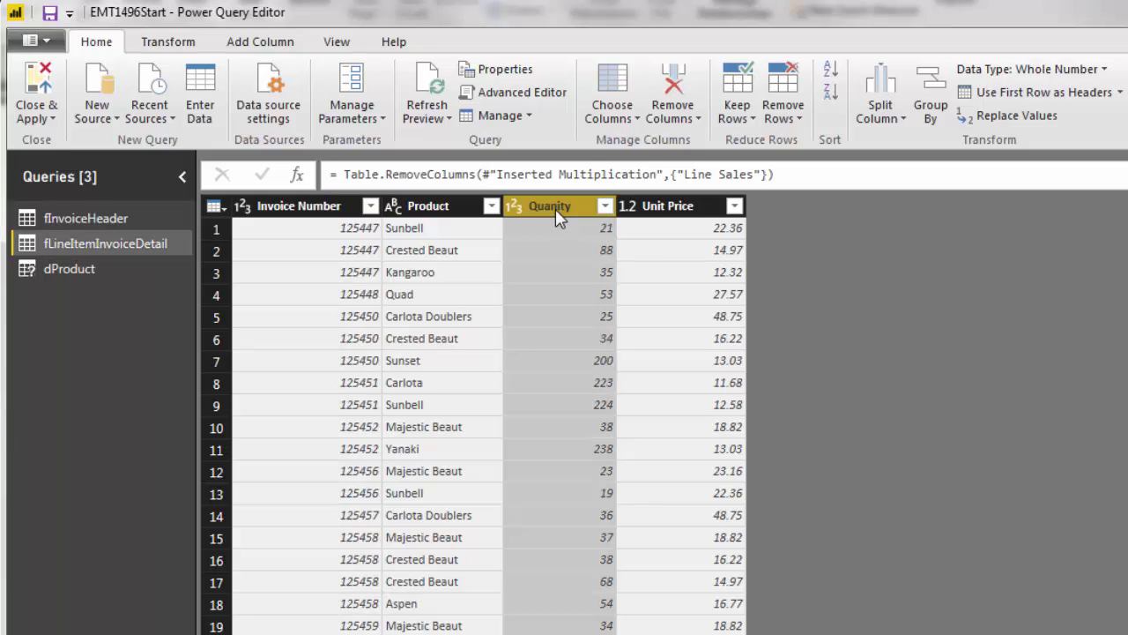
key("ctrl")
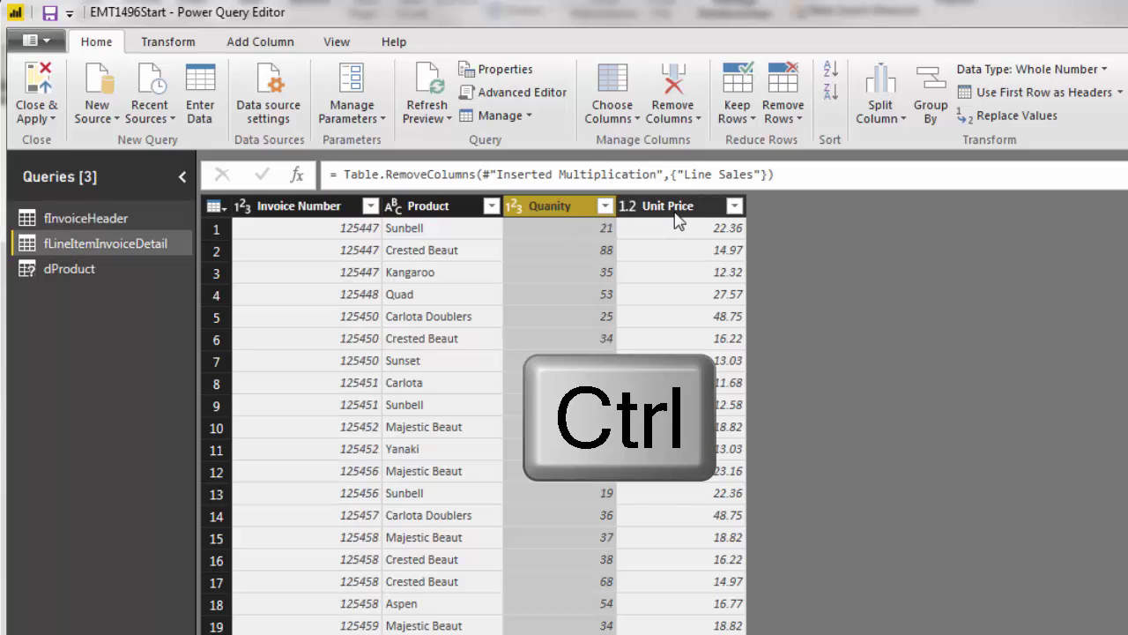
left_click(676, 210, "ctrl")
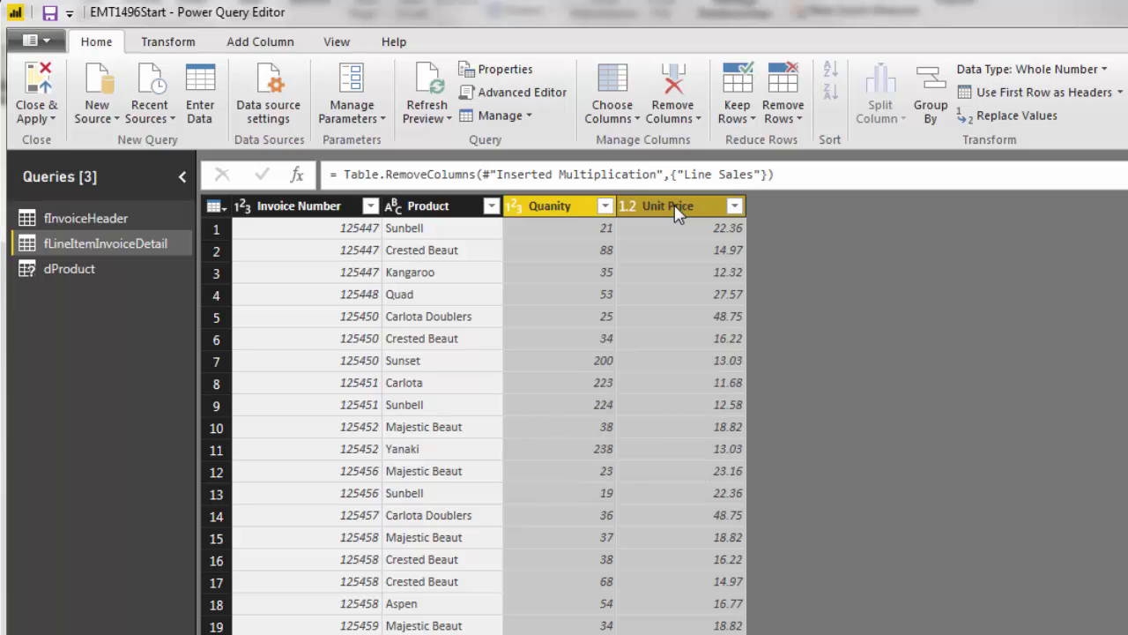
left_click(259, 45)
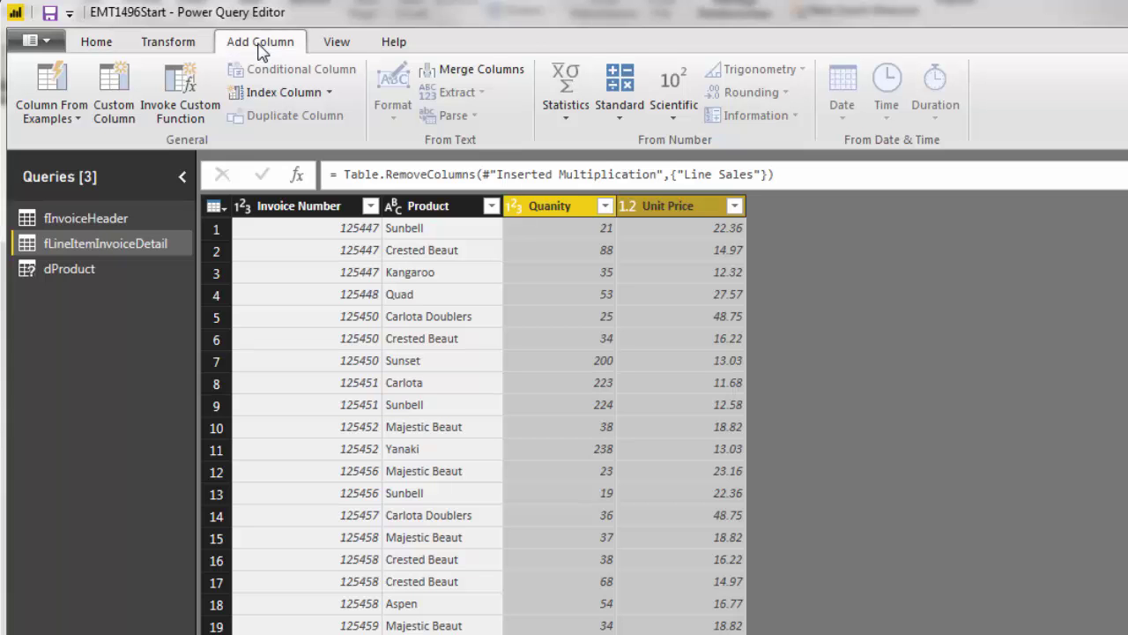
left_click(630, 126)
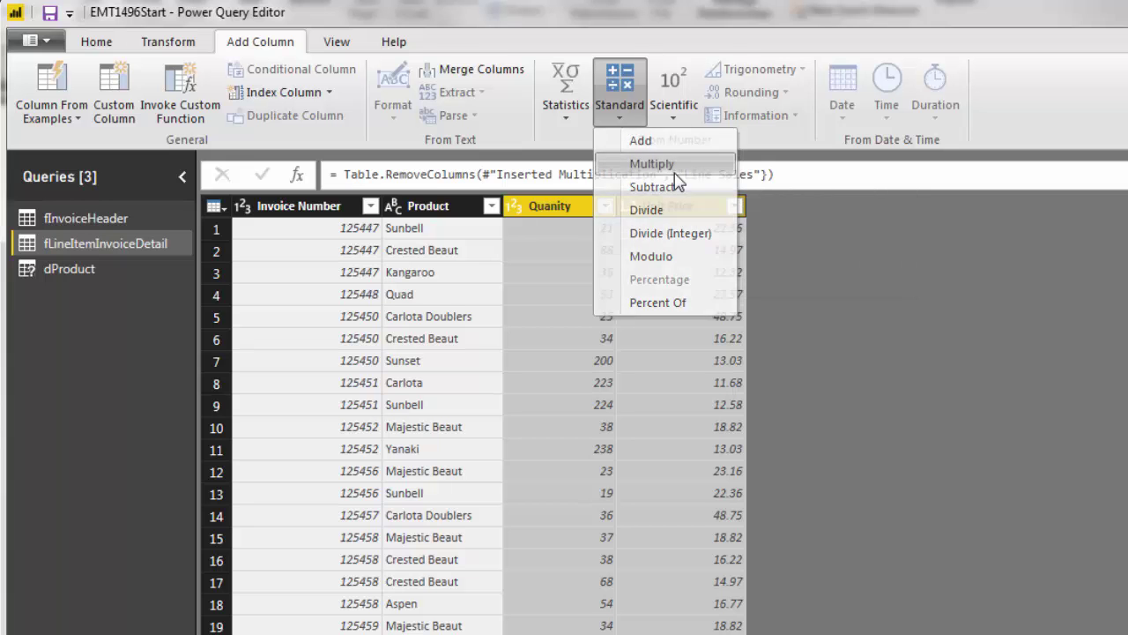
left_click(674, 171)
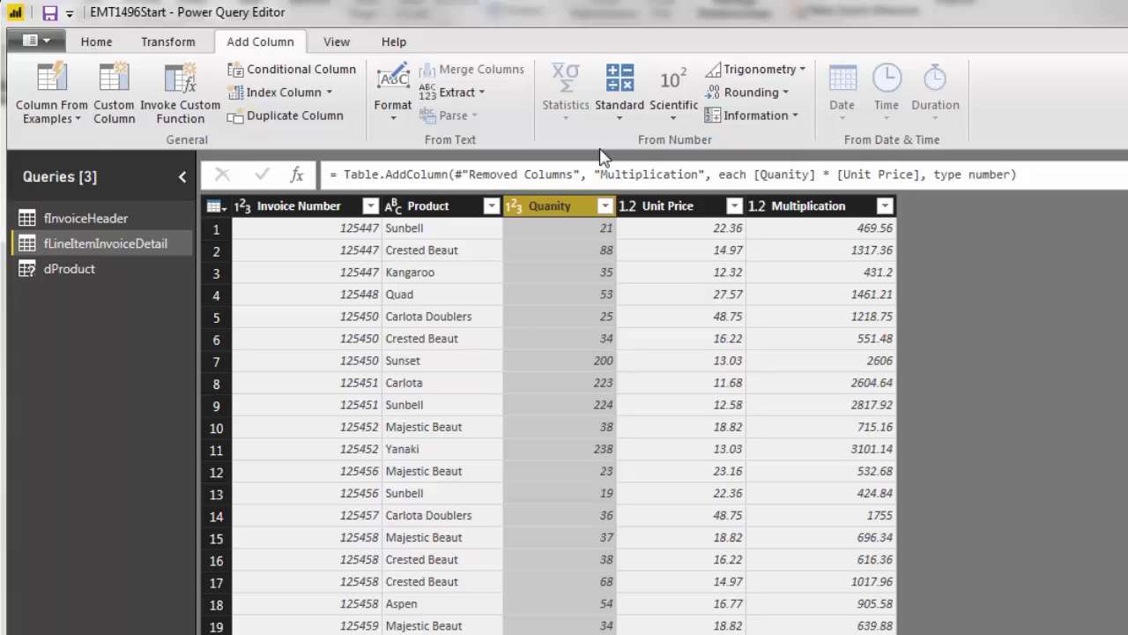
Rename the new multiplication column to Line Sales within its Table.AddColumn formula
left_click(337, 41)
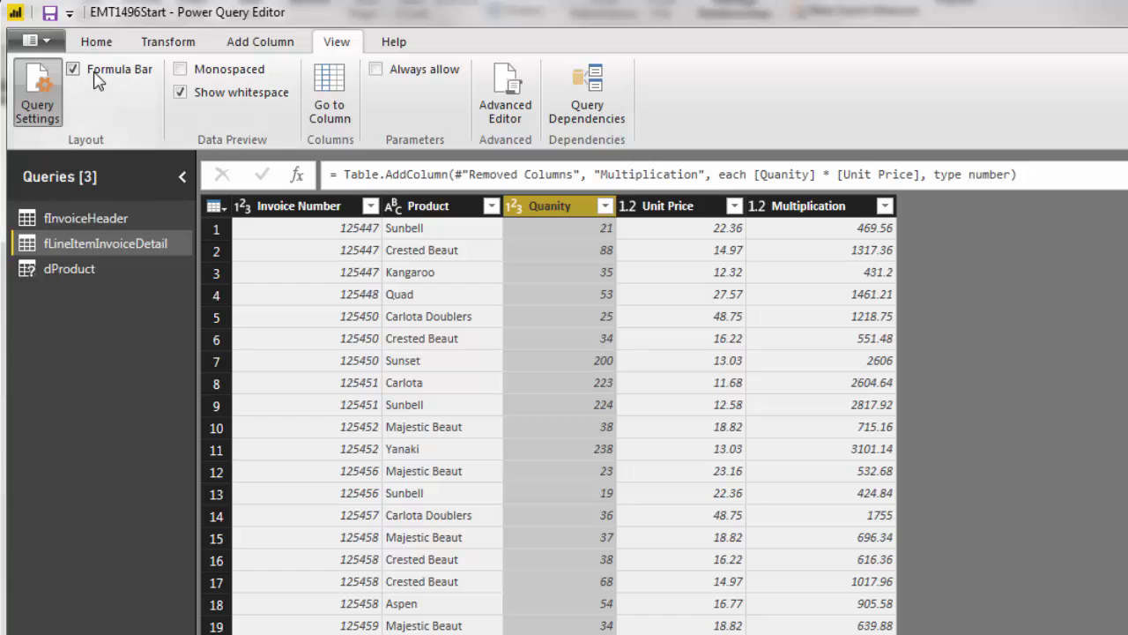
left_click(258, 42)
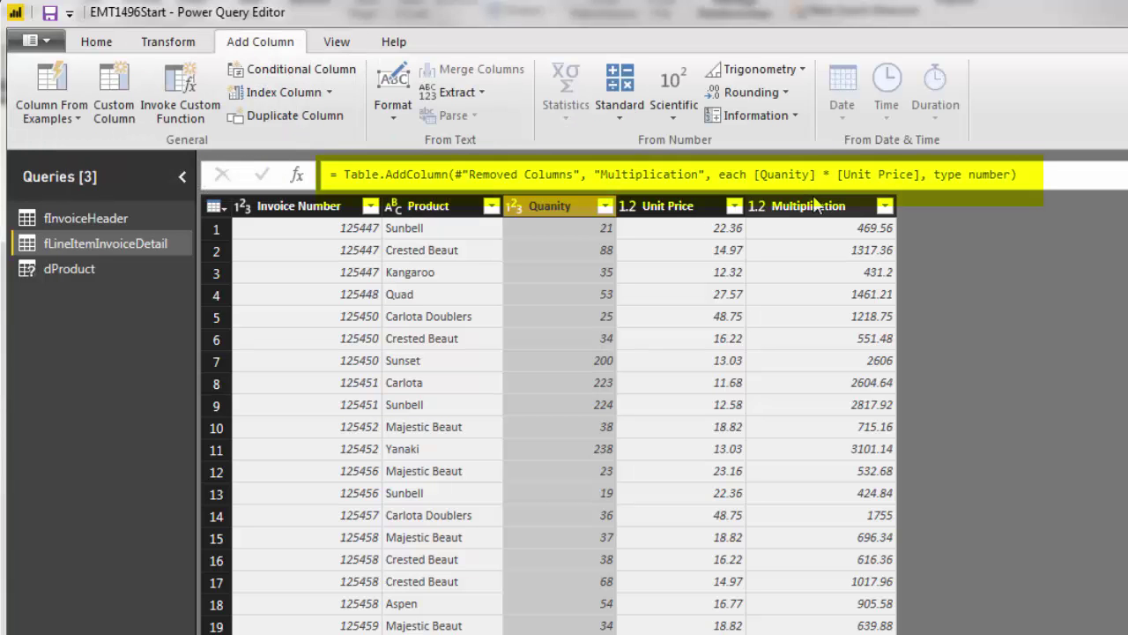
double_click(628, 176)
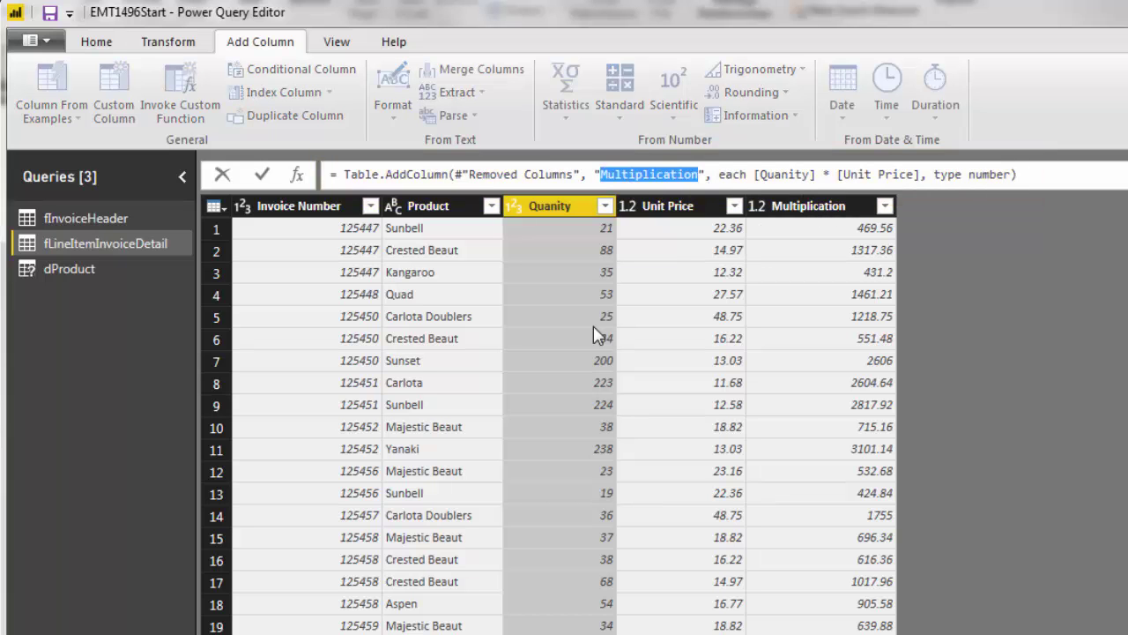
type("Line Sales")
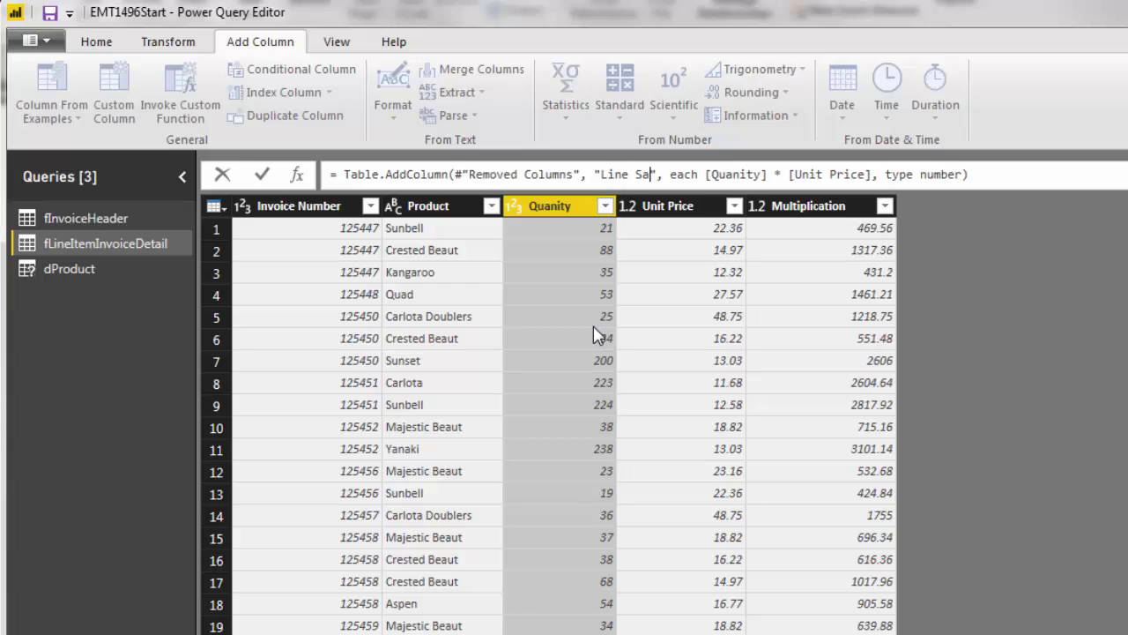
key("Return")
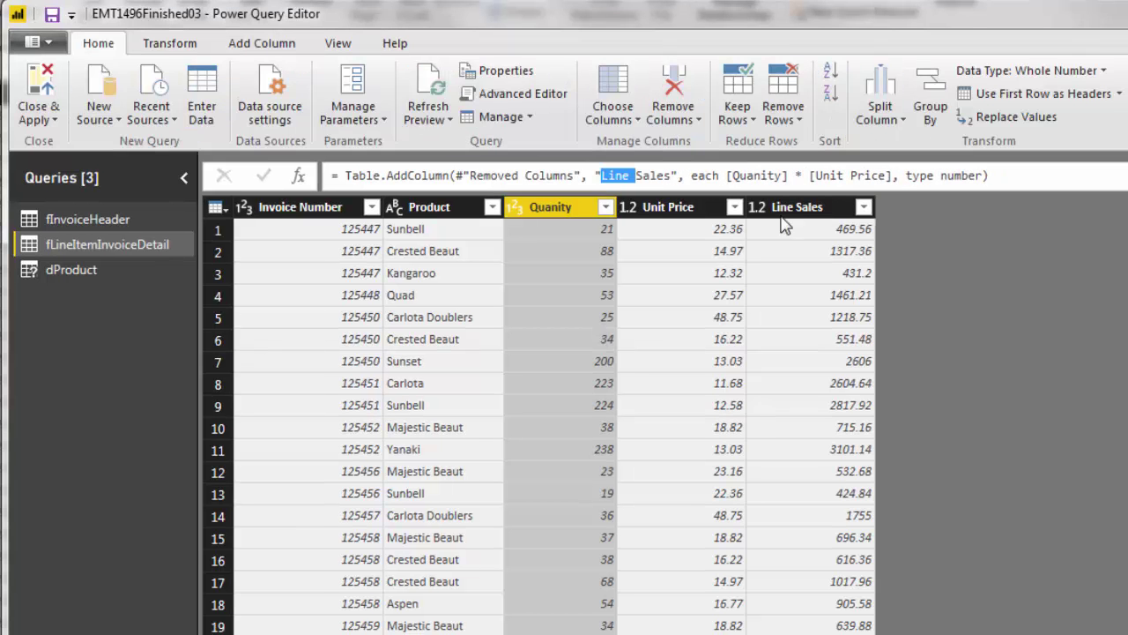
Close the query editor with the changes applied and sort fLineItemInvoiceDetail by Invoice Number in ascending order
left_click(796, 207)
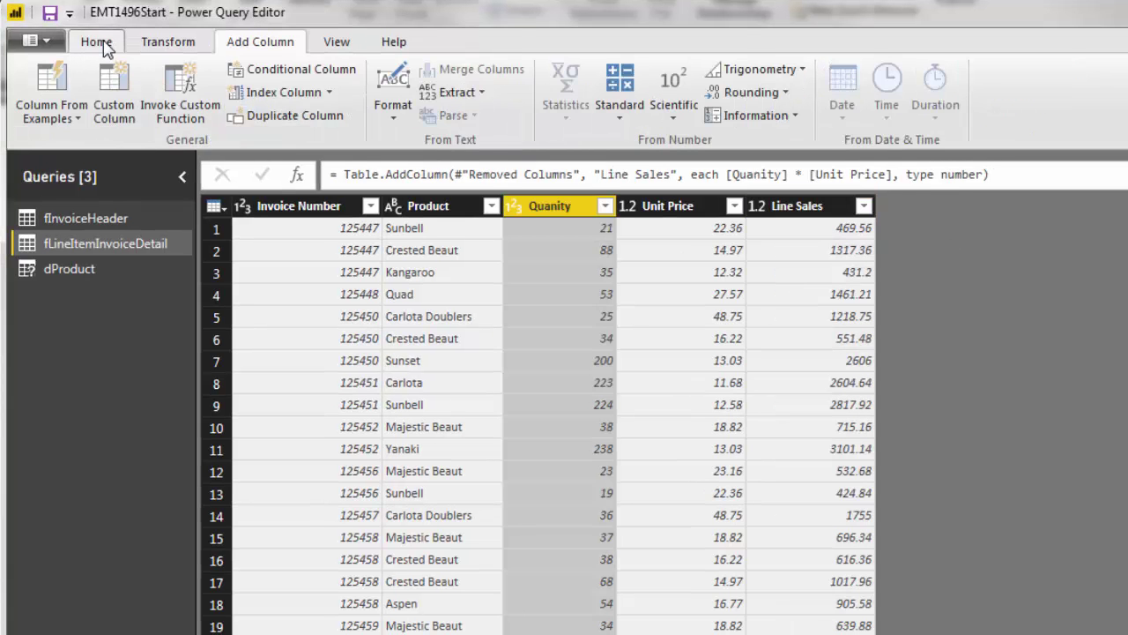
left_click(100, 43)
left_click(35, 81)
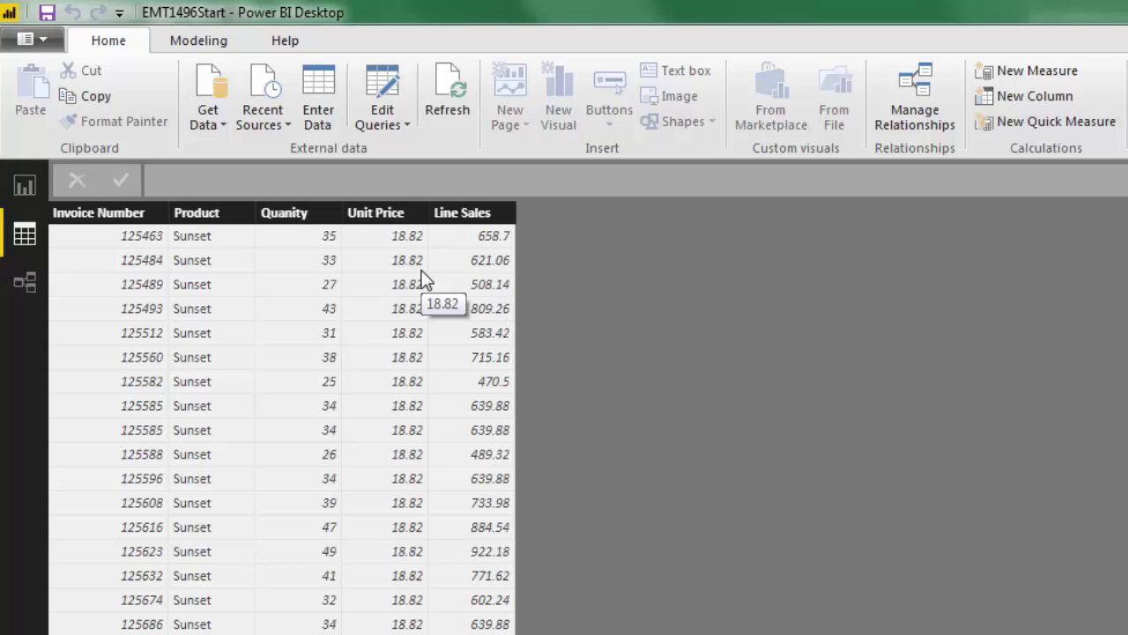
right_click(143, 219)
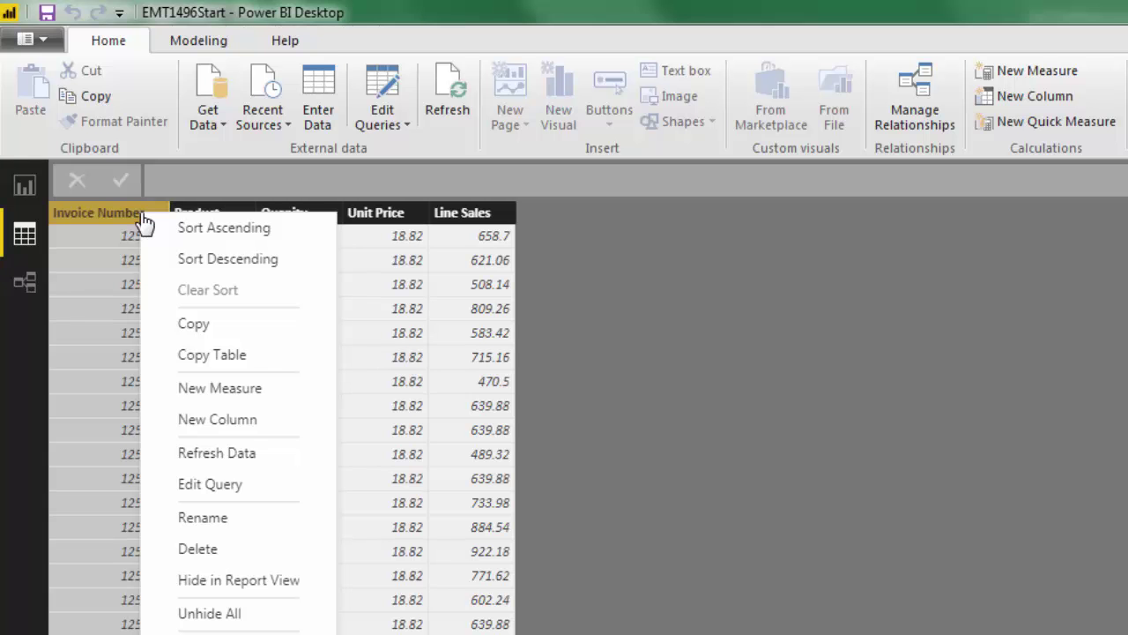
left_click(225, 231)
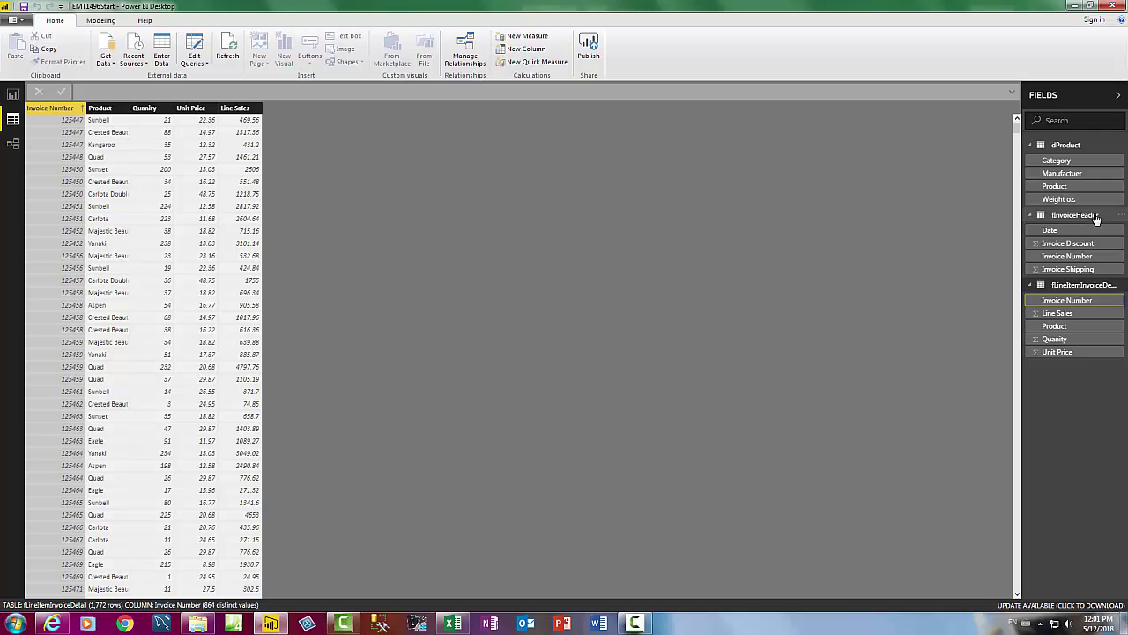
Add a calculated column named Invoice Sales to the fInvoiceHeader table and begin its formula with SUMX
left_click(1093, 215)
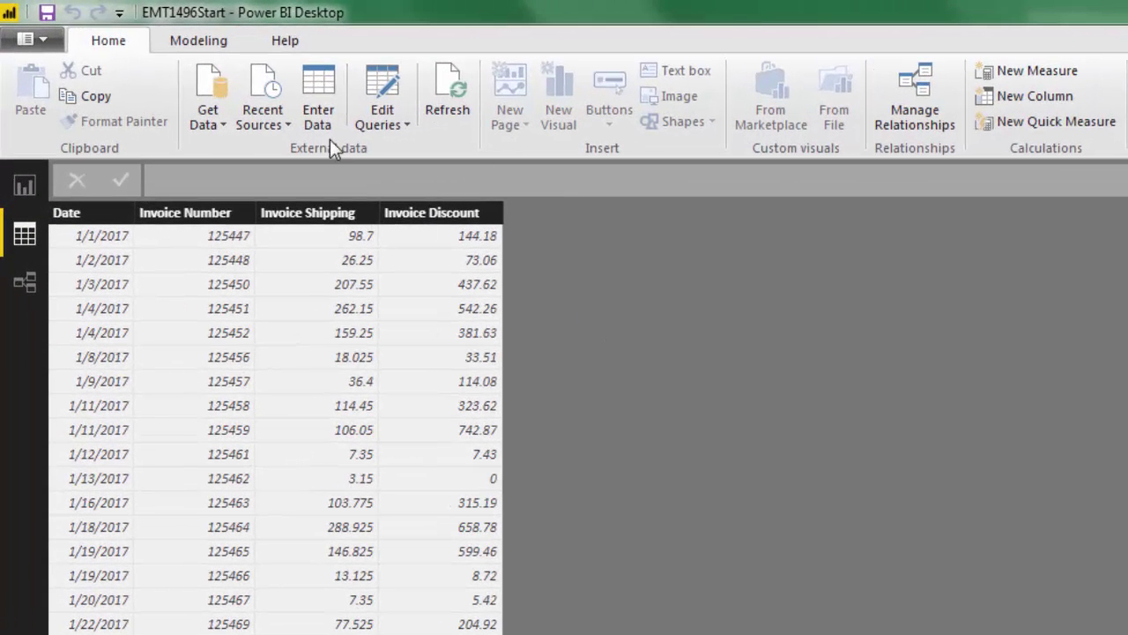
left_click(205, 46)
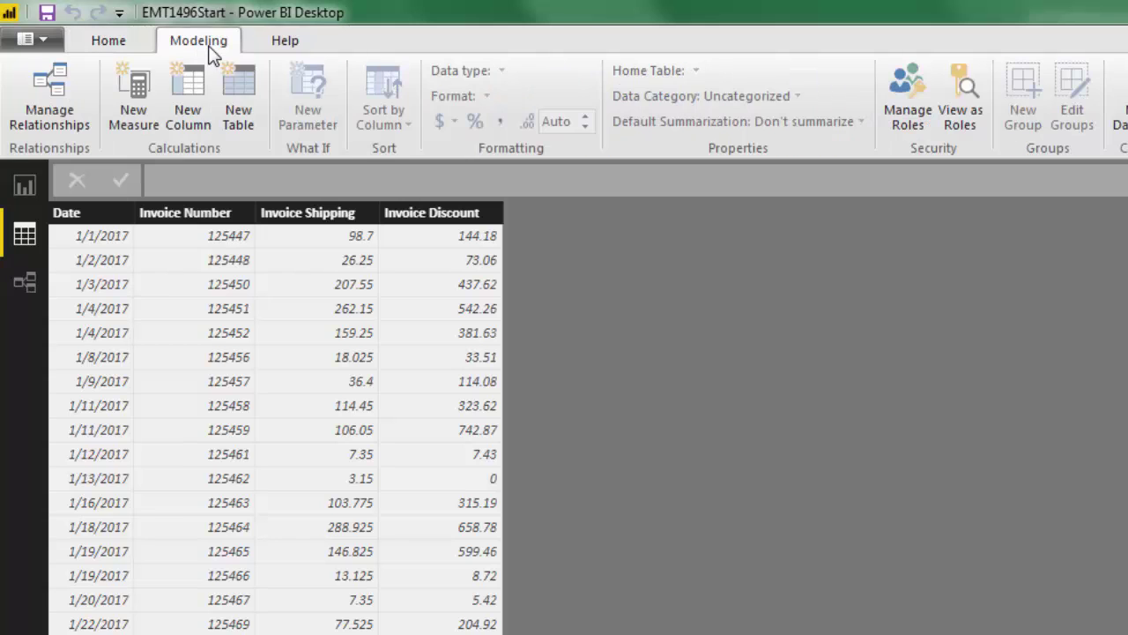
left_click(195, 103)
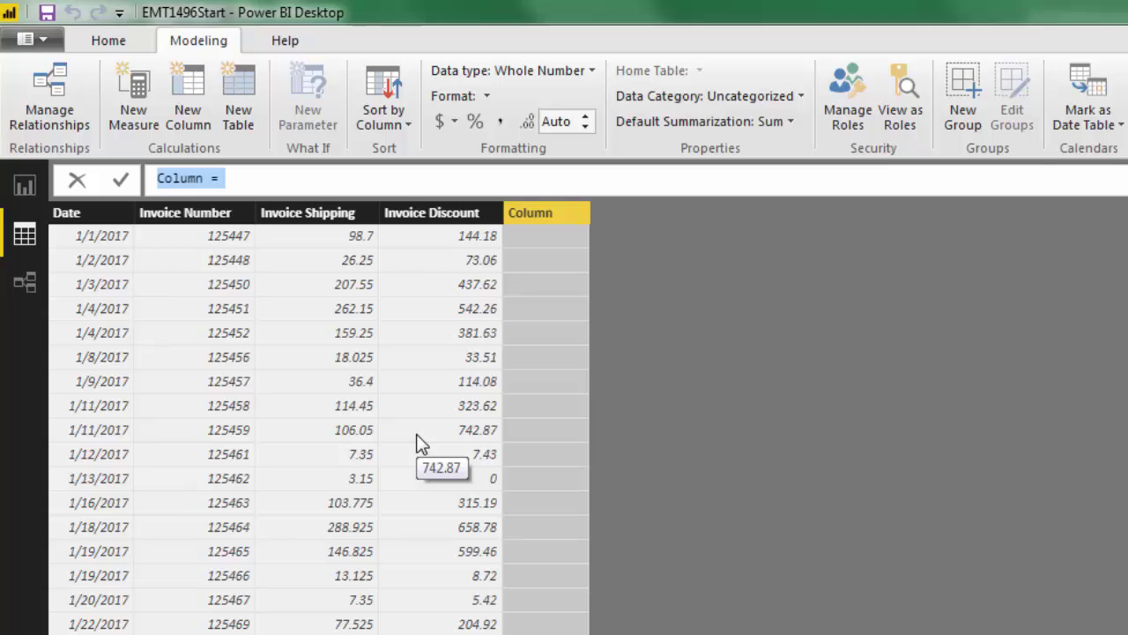
type("Invoice Sales")
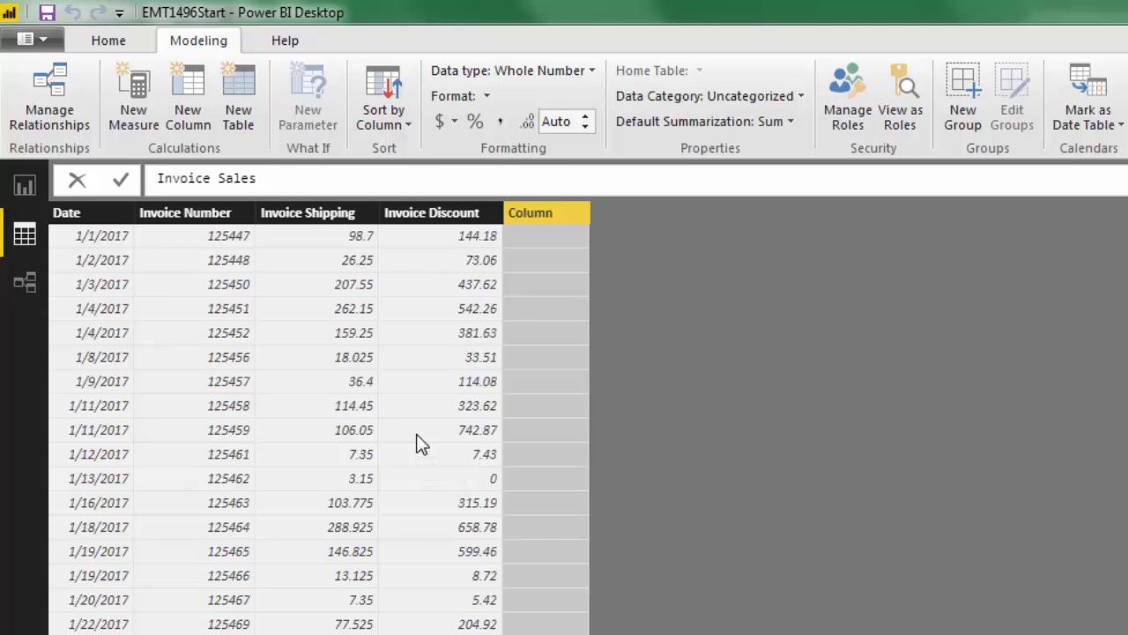
type(" = SUMX(")
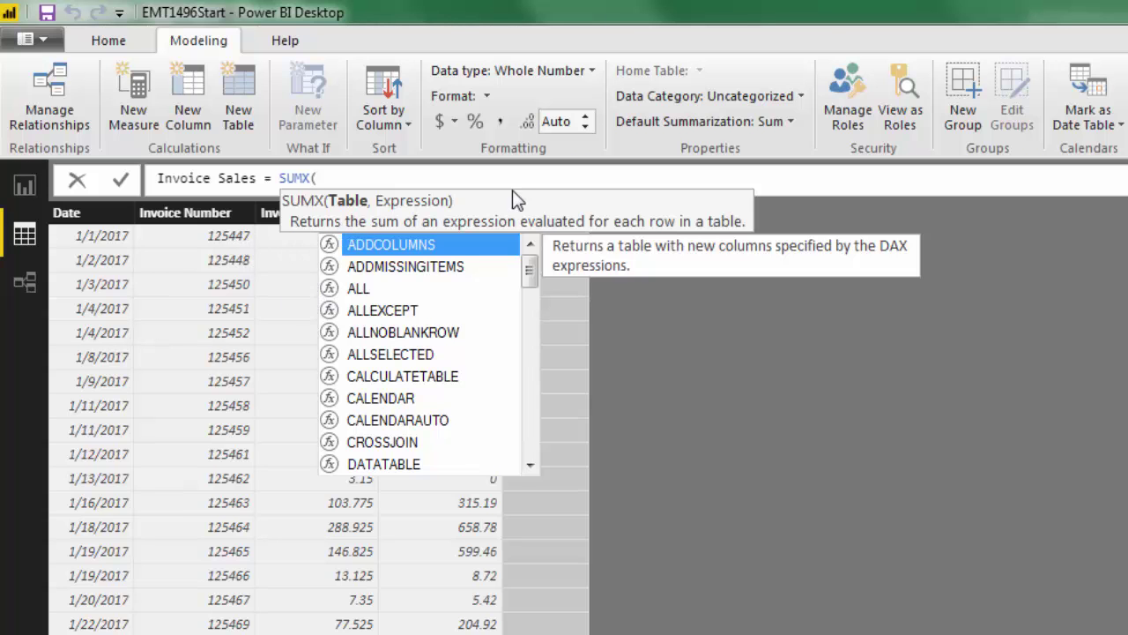
Enter RELATEDTABLE(fLineItemInvoiceDetail) as the table argument of SUMX in the Invoice Sales formula
type("rel")
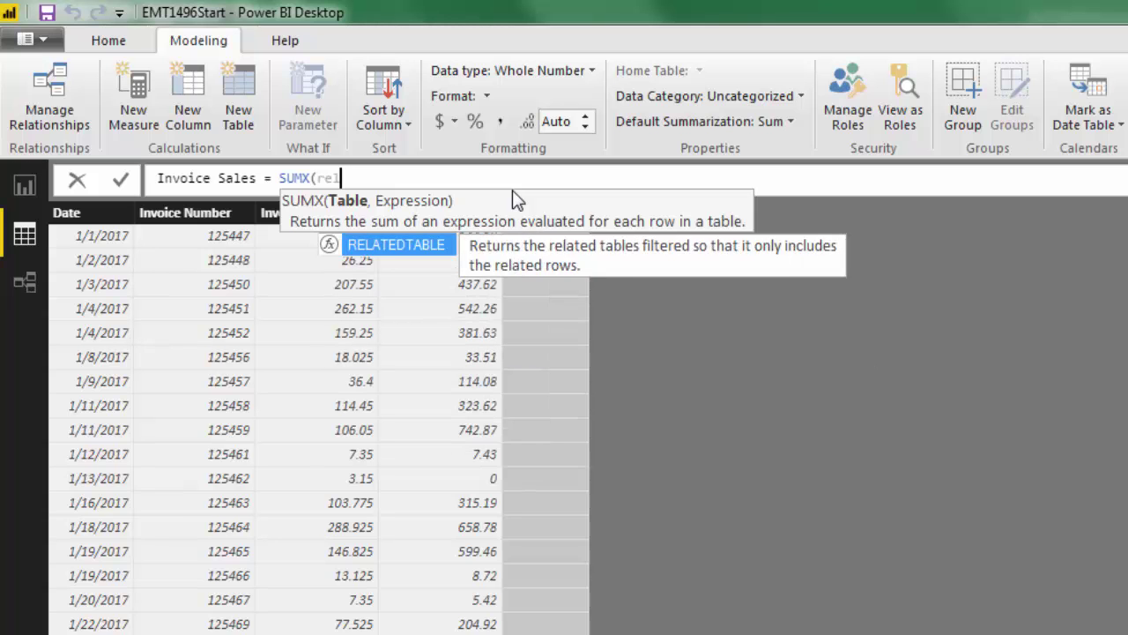
key("Tab")
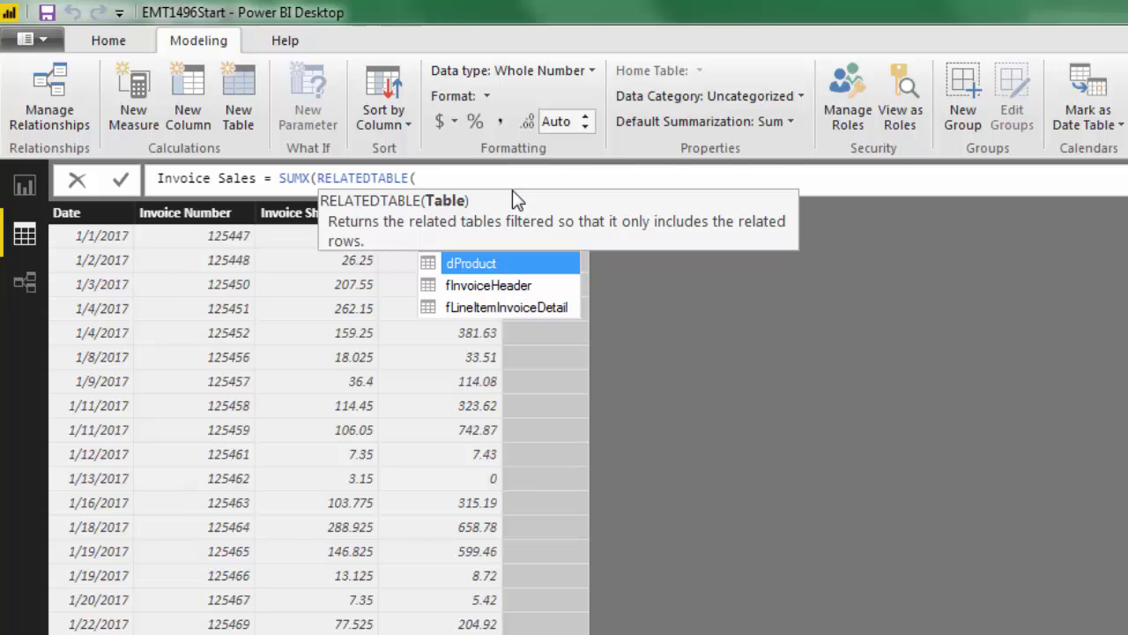
key("Down")
key("Down")
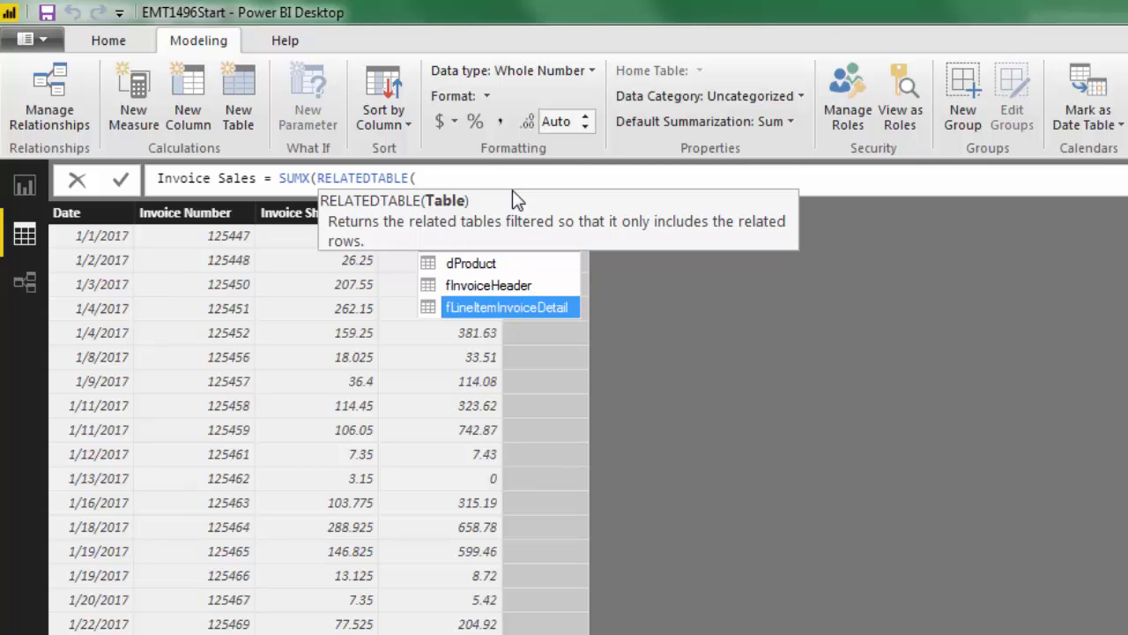
key("Tab")
type(")")
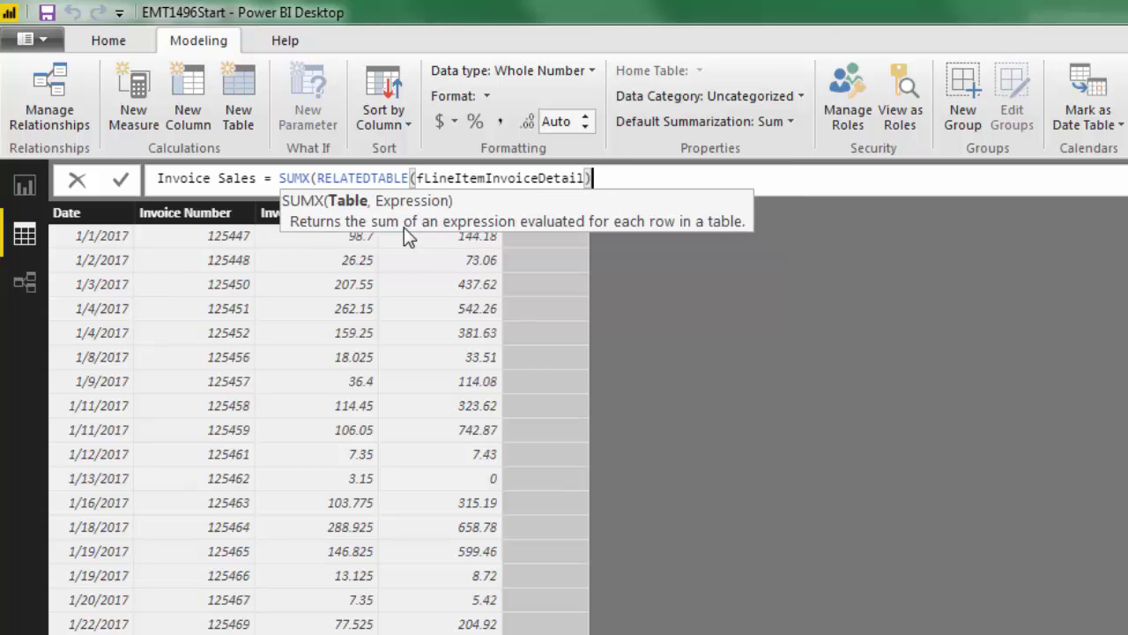
Complete the Invoice Sales formula with fLineItemInvoiceDetail[Line Sales] as the SUMX expression and commit it
type(",")
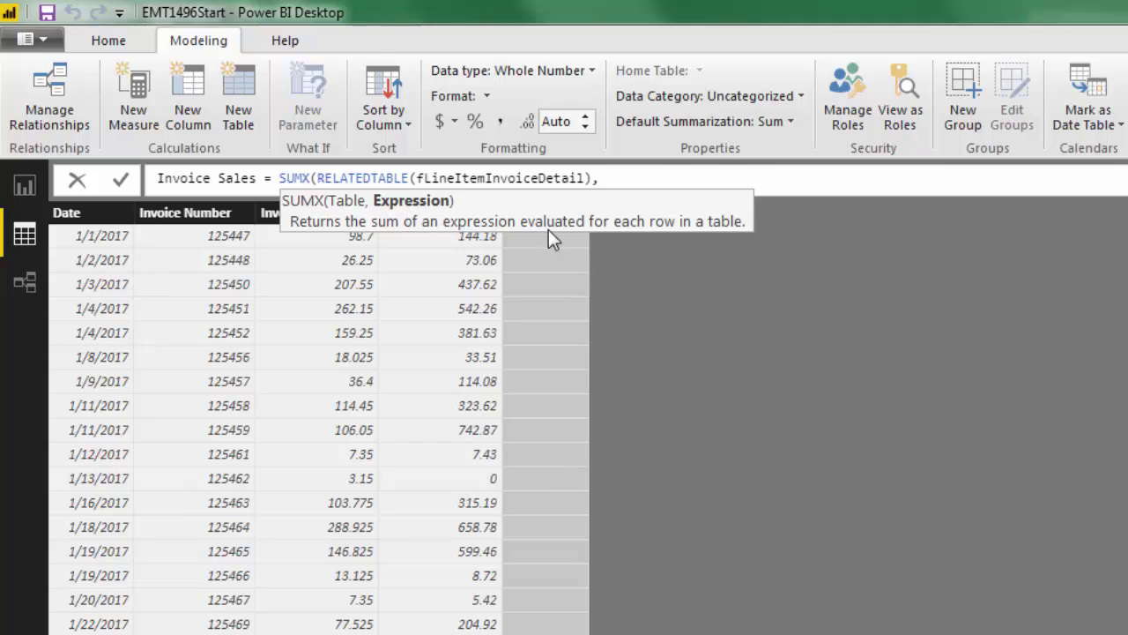
type("fl")
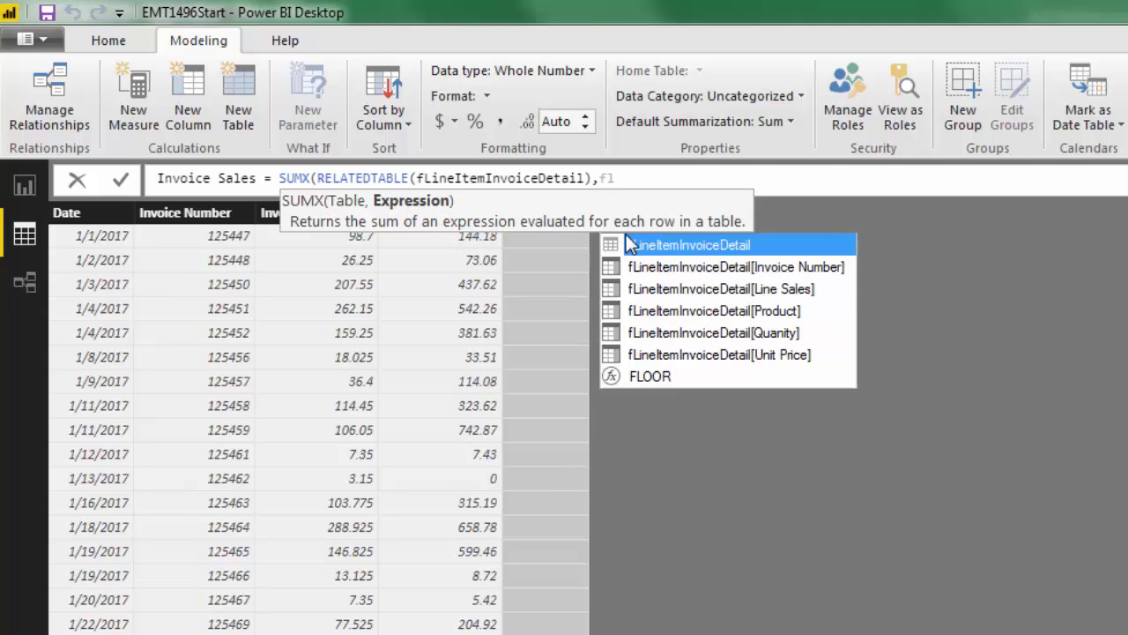
key("Down")
key("Down")
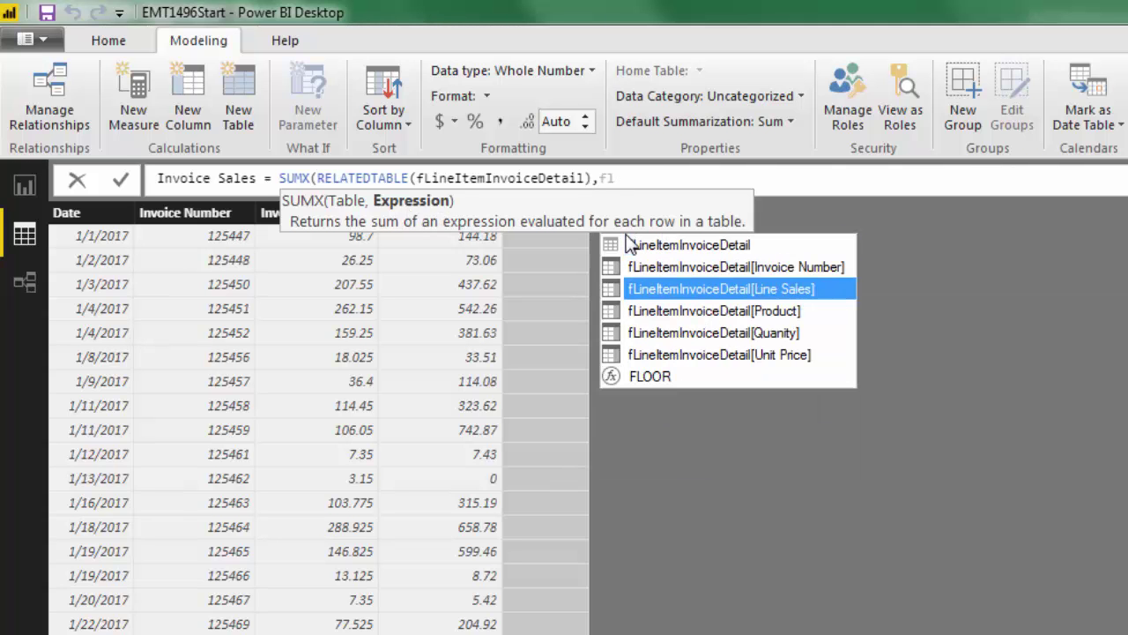
key("Tab")
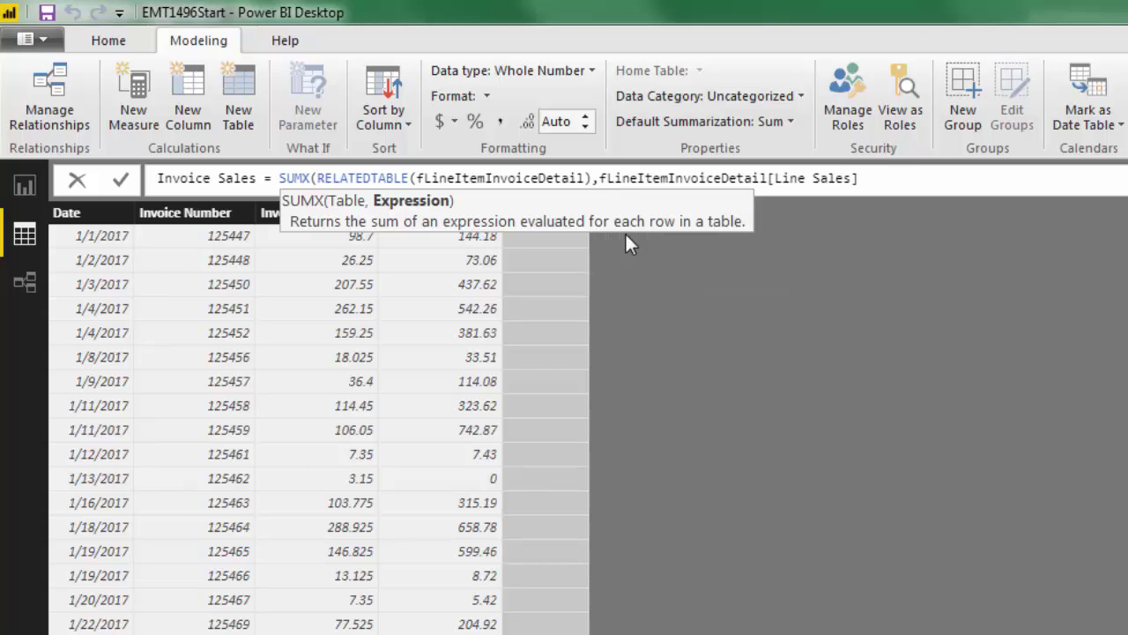
type(")")
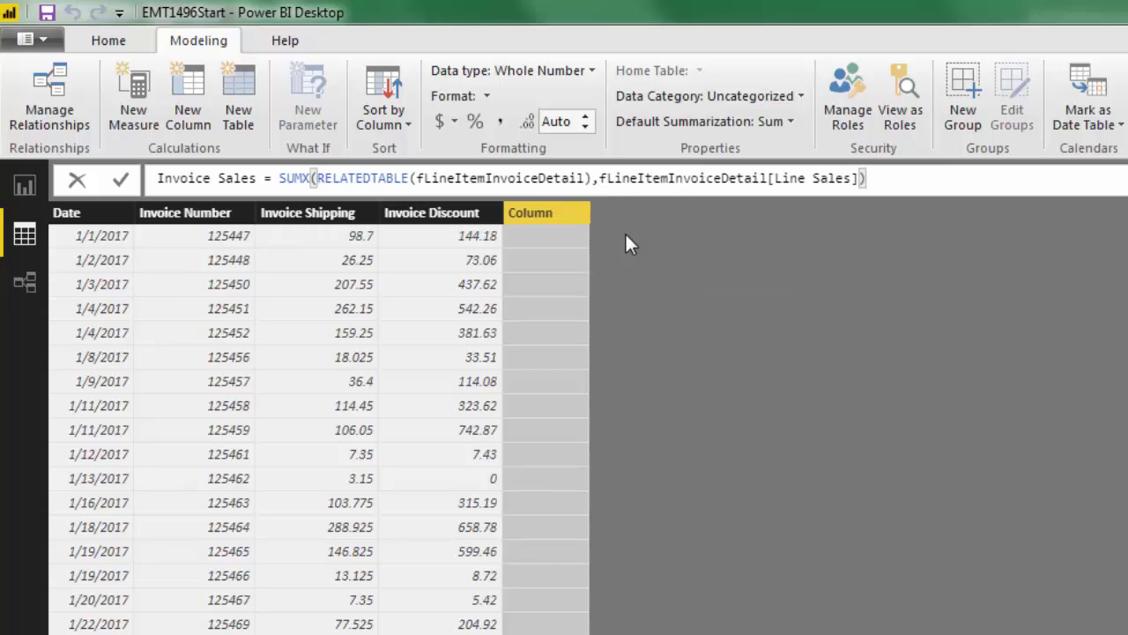
key("Return")
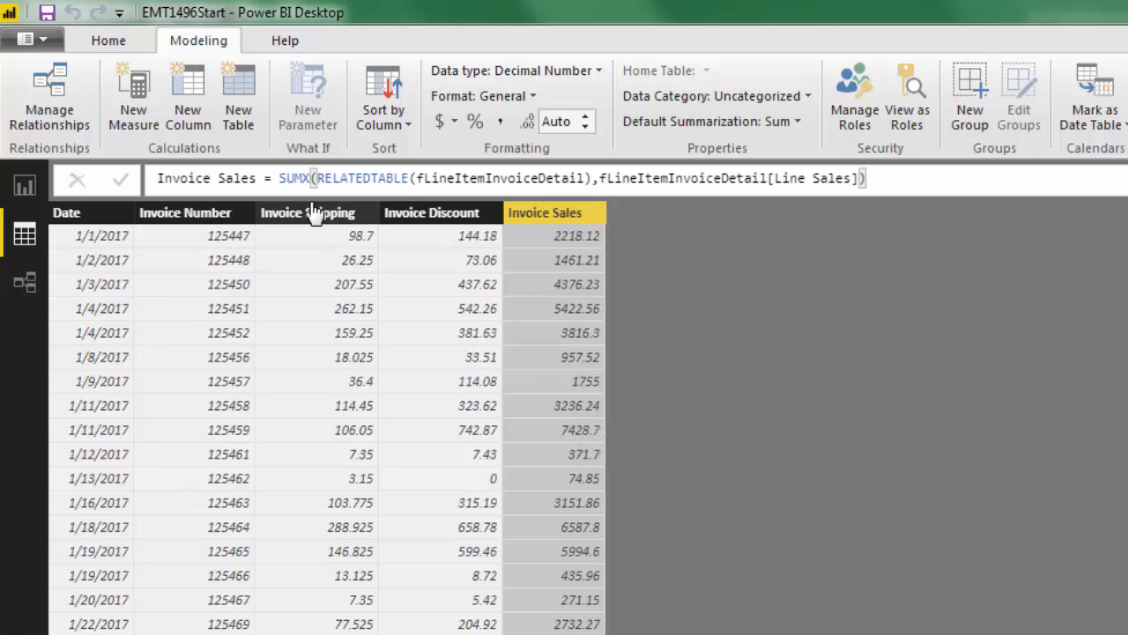
Rename the Invoice Sales column to Invoice % Discount in its formula and wrap the SUMX expression in DIVIDE
left_click_drag(156, 178, 257, 173)
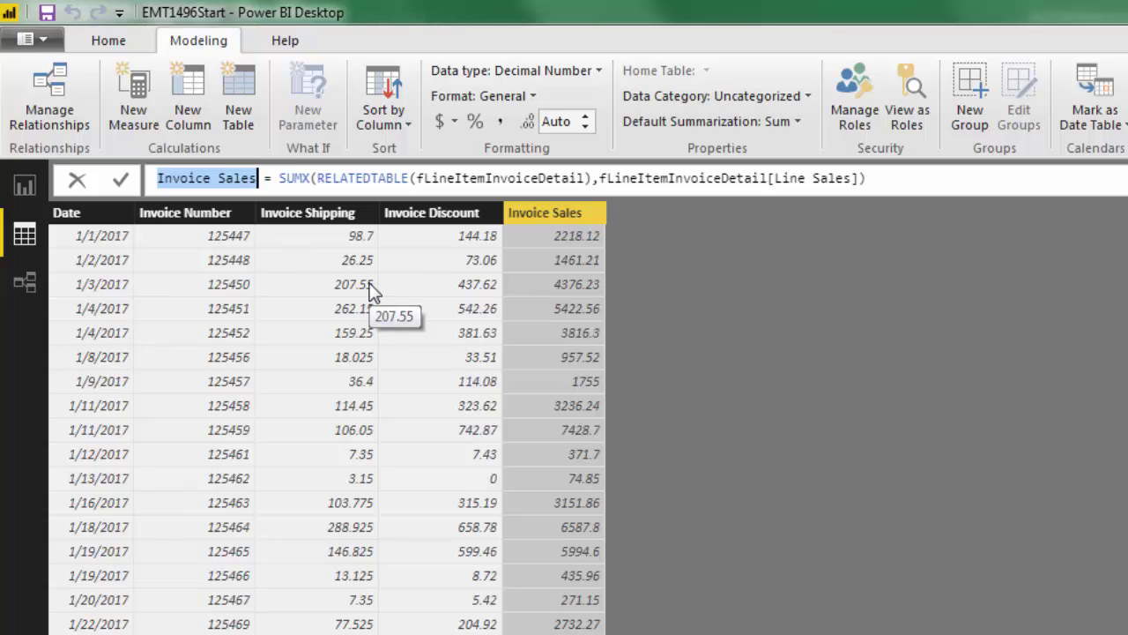
type("Invoice % Discount")
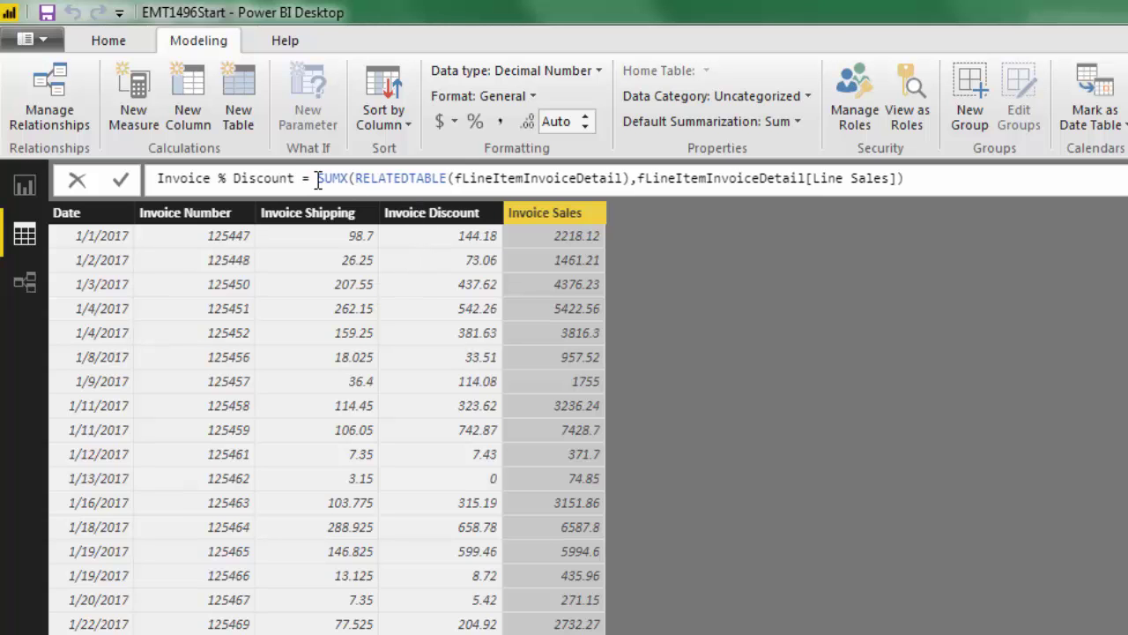
left_click_drag(318, 179, 892, 179)
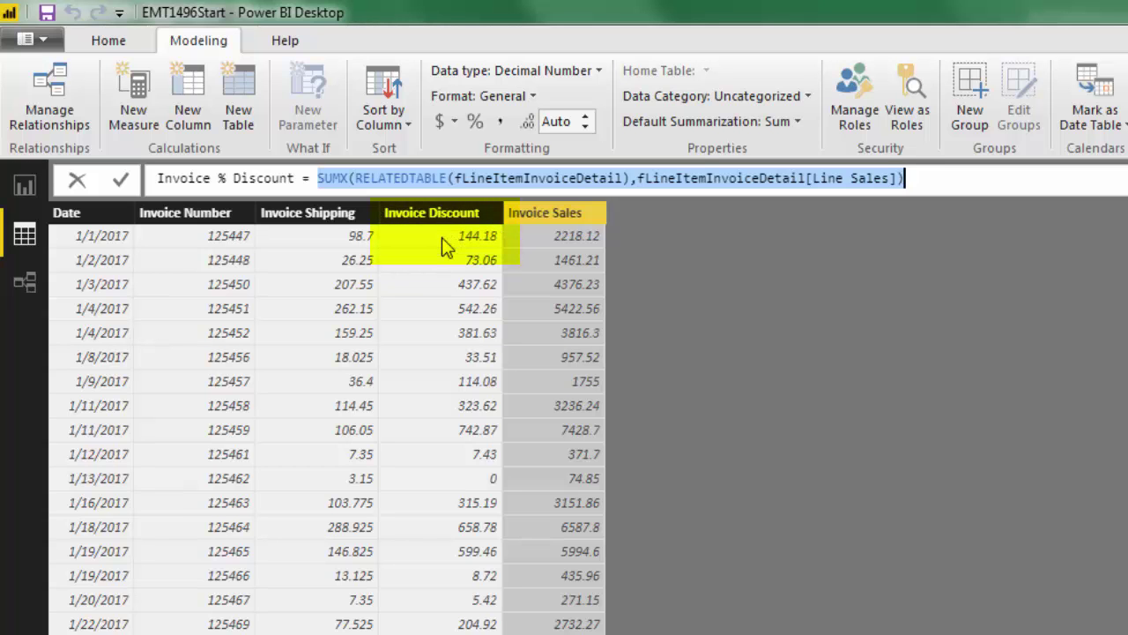
left_click(317, 179)
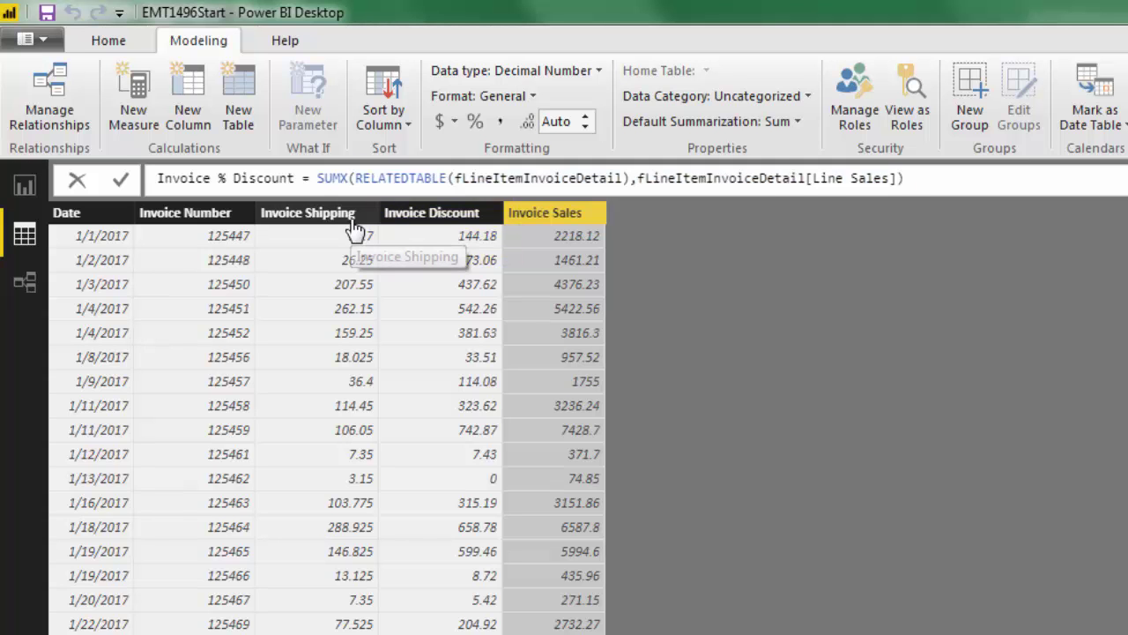
type("DIVIDE(")
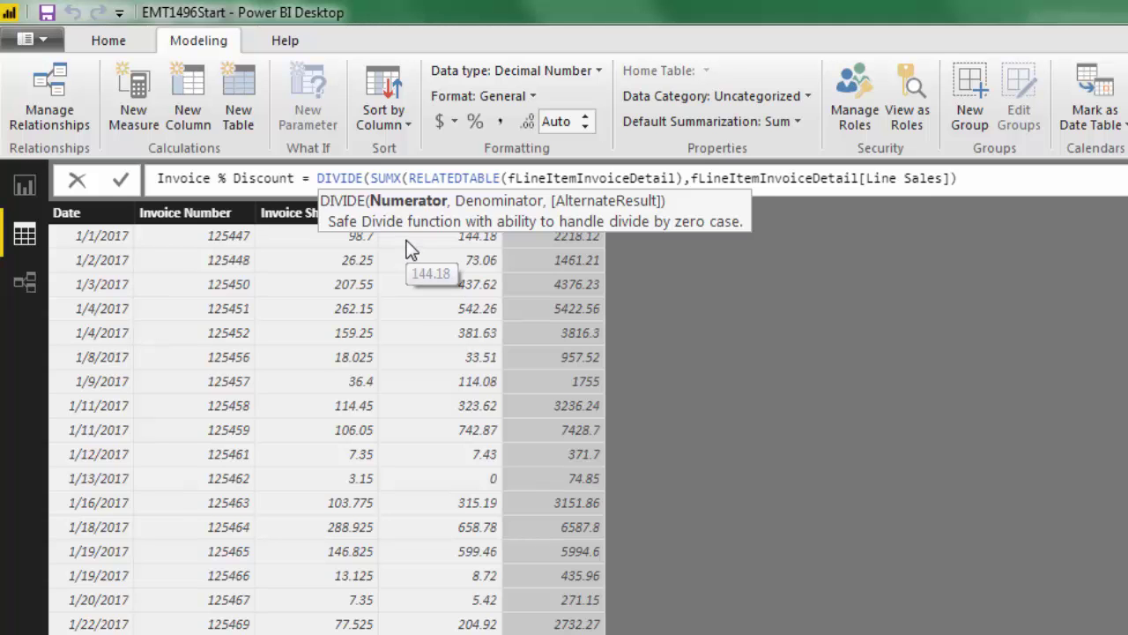
key("Return")
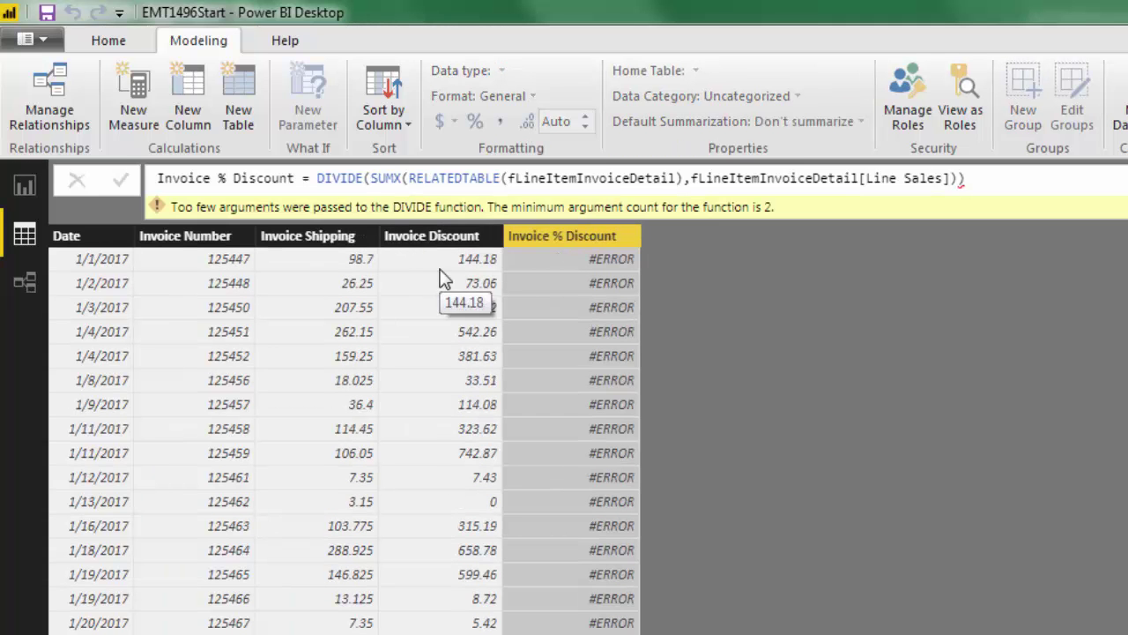
Insert fInvoiceHeader[Invoice Discount] as the DIVIDE numerator before the SUMX expression and commit the Invoice % Discount formula
left_click(373, 181)
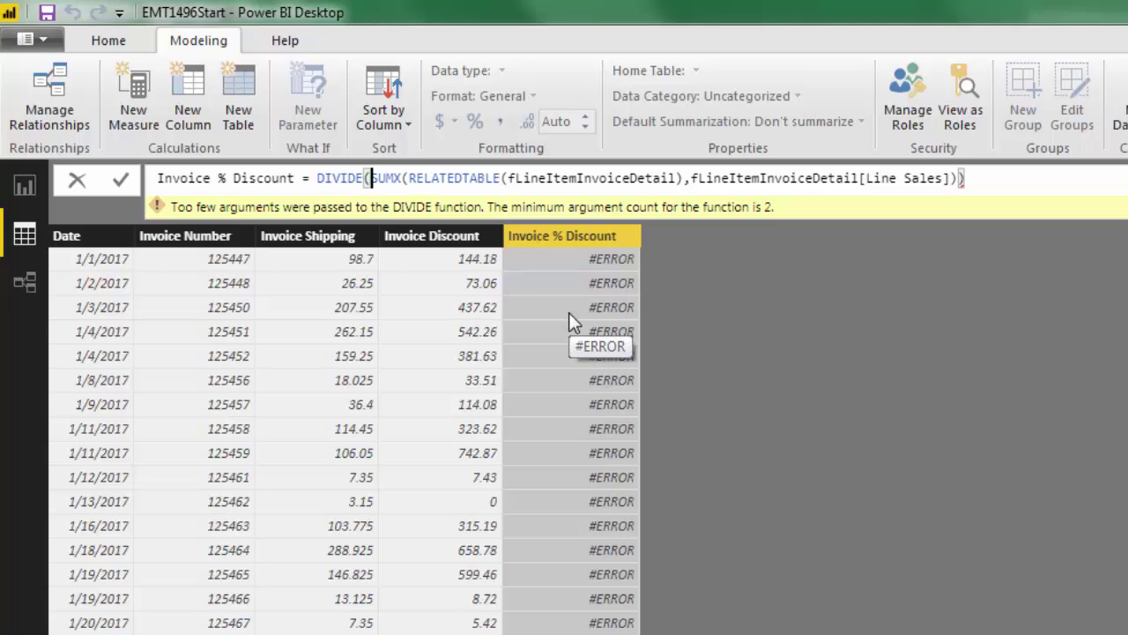
type("finv")
key("Down")
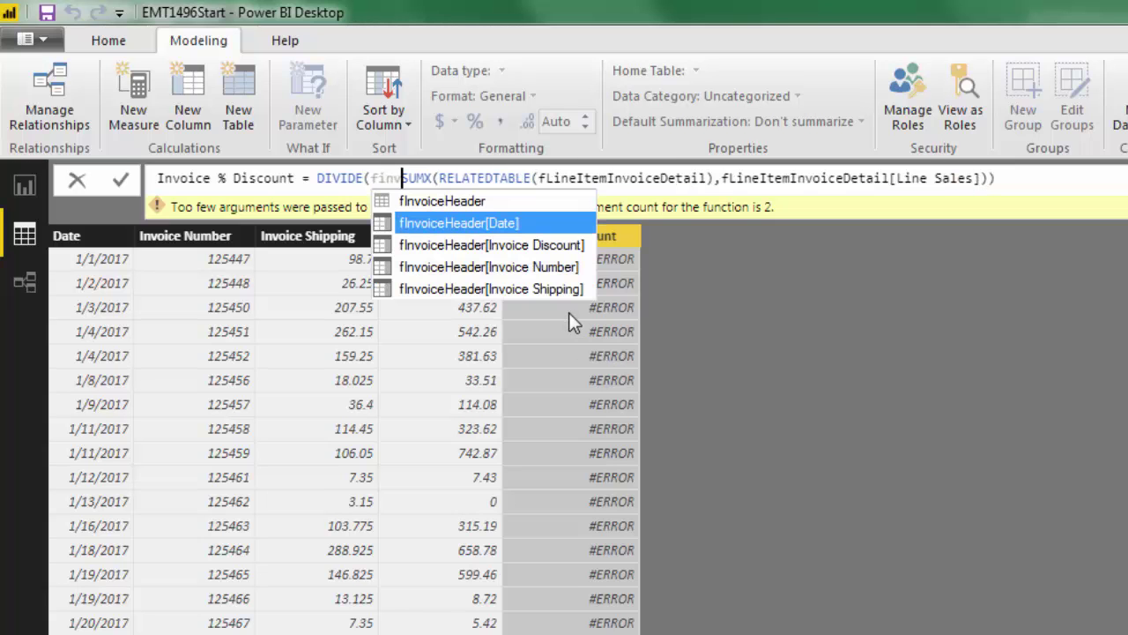
key("Down")
key("Tab")
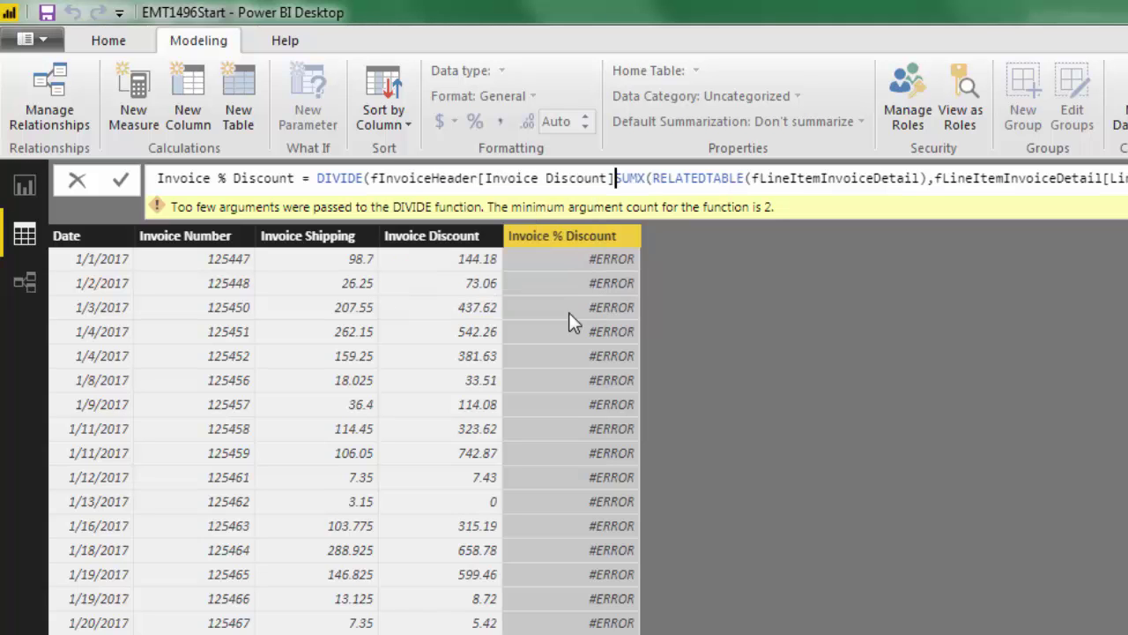
type(",")
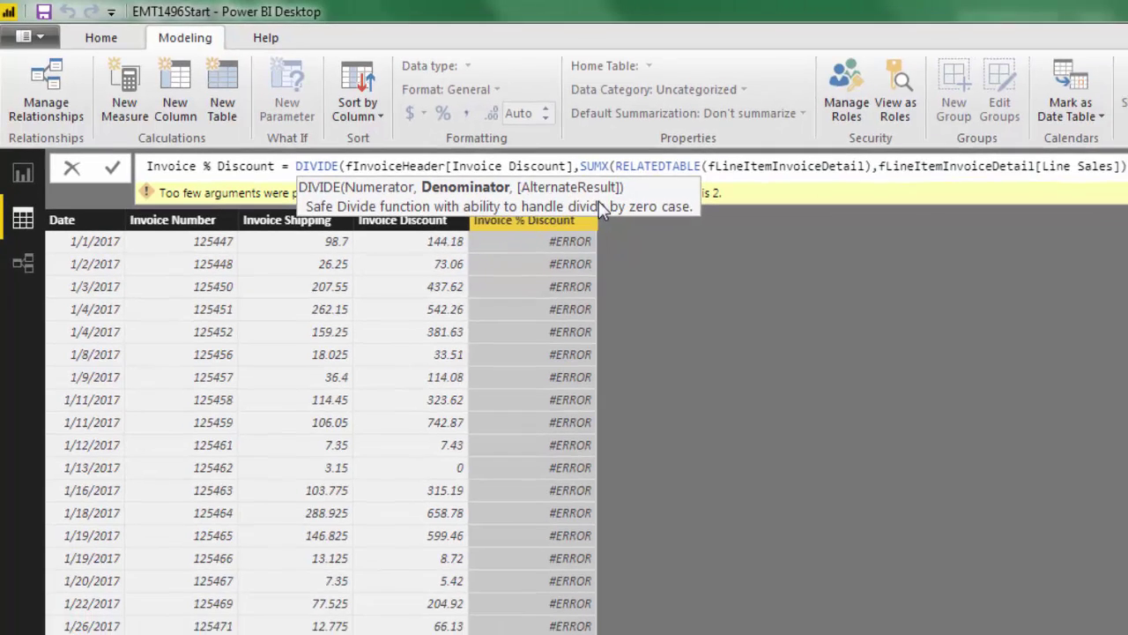
left_click(1065, 156)
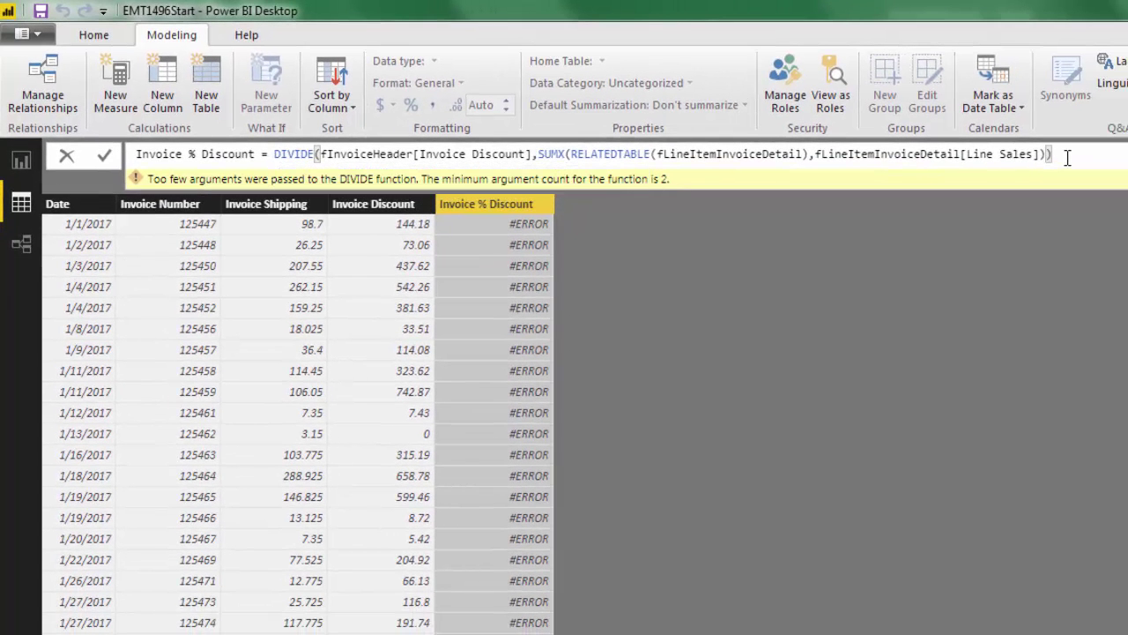
type(")")
key("Return")
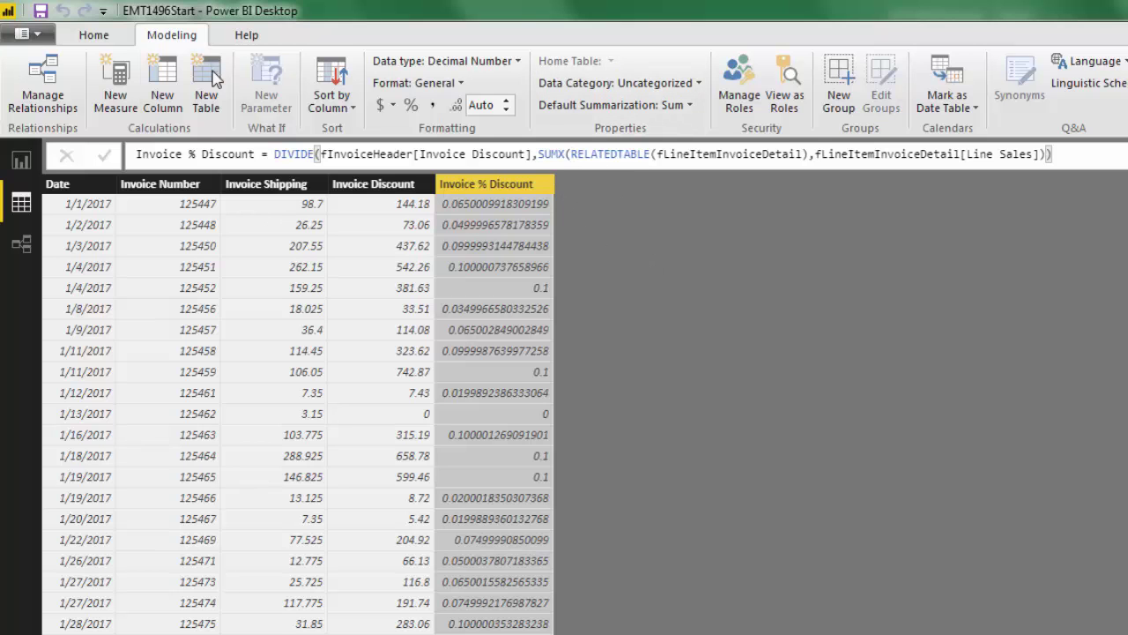
Add a calculated column named Invoice Weight to fInvoiceHeader, beginning its formula with SUMX over RELATEDTABLE(fLineItemInvoiceDetail)
left_click(161, 83)
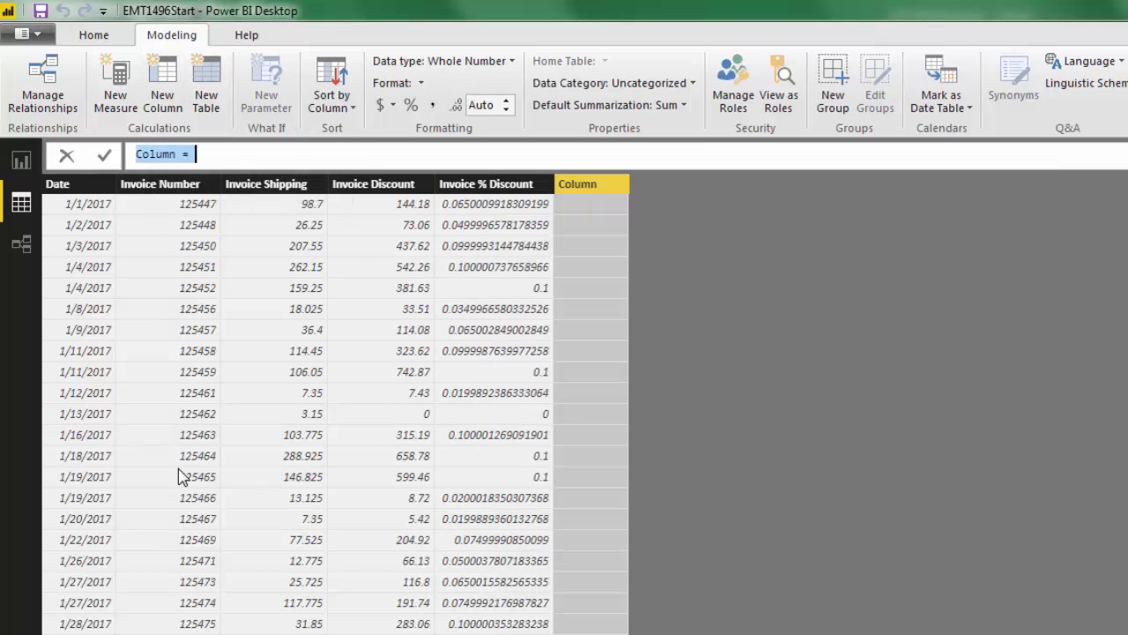
type("Invoice Weight = SUMX(")
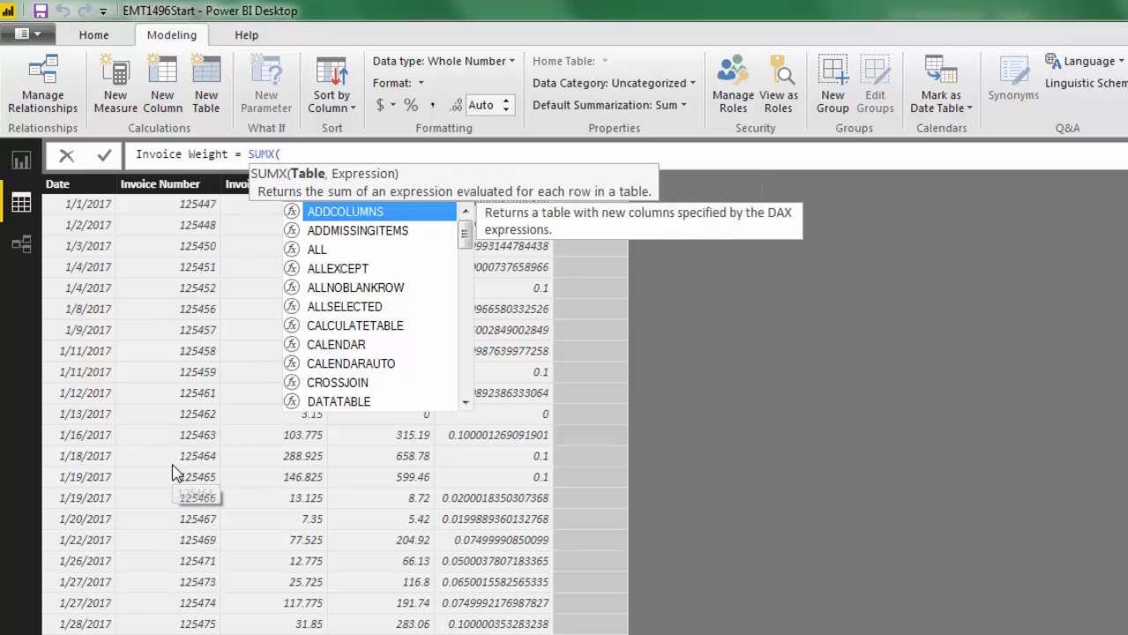
type("RELATEDTABLE(")
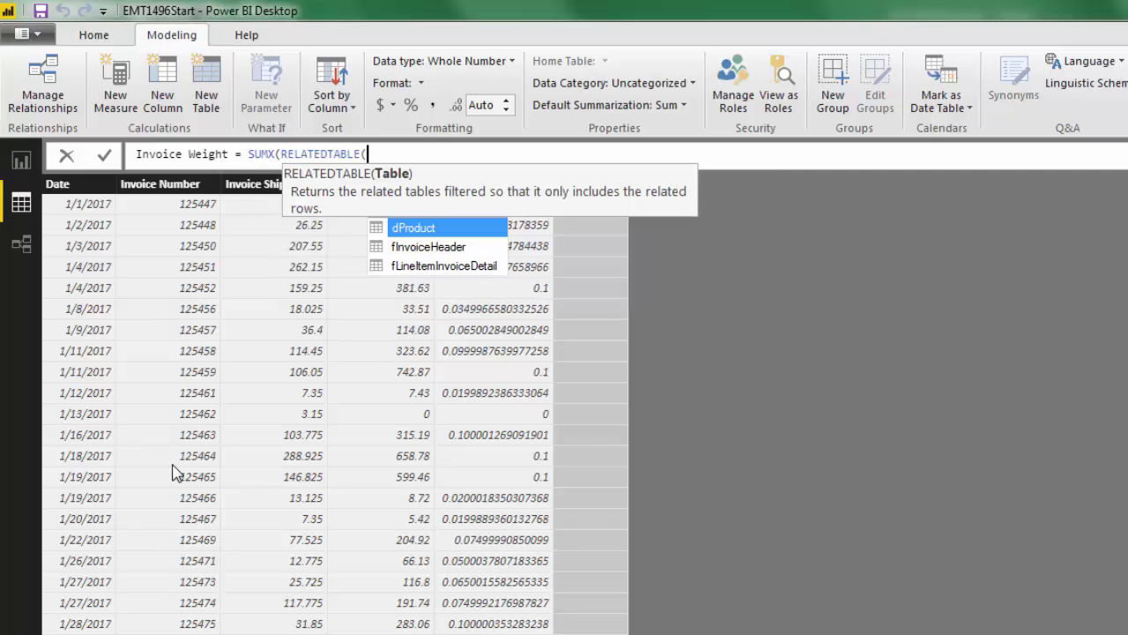
key("Down")
key("Down")
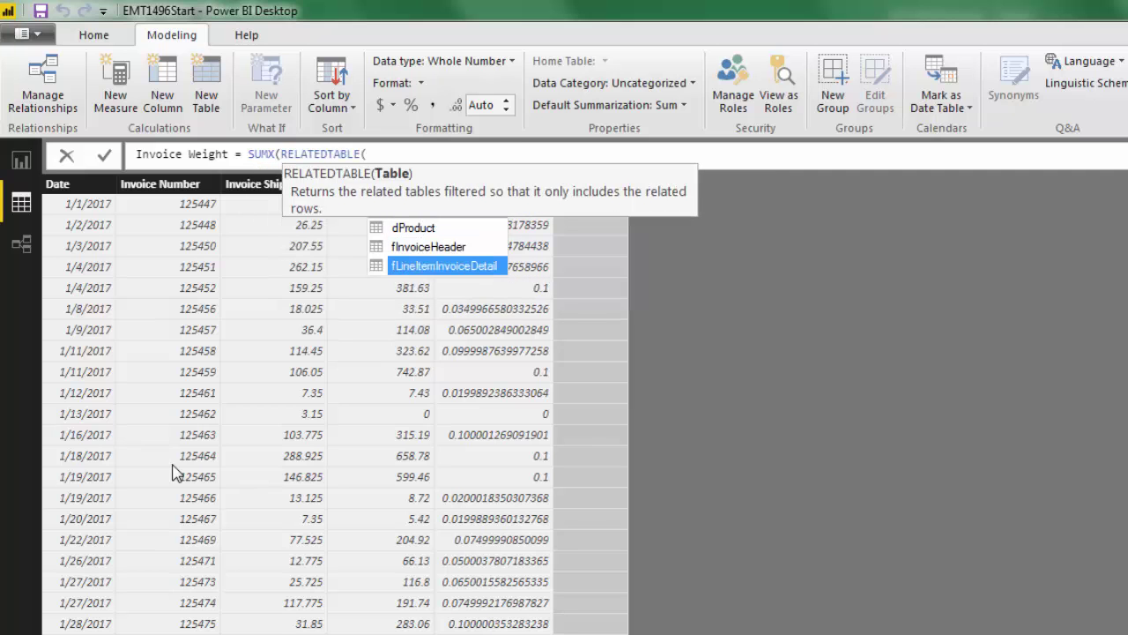
key("Tab")
type(")")
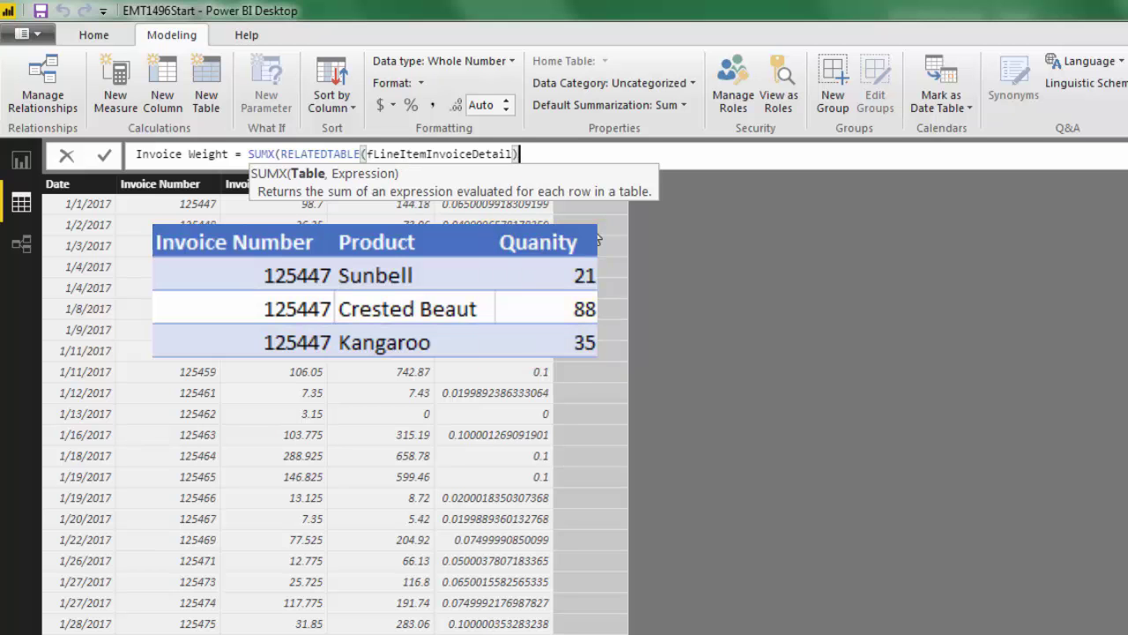
Insert fLineItemInvoiceDetail[Quanity] as the start of the SUMX expression in the Invoice Weight formula
type(",")
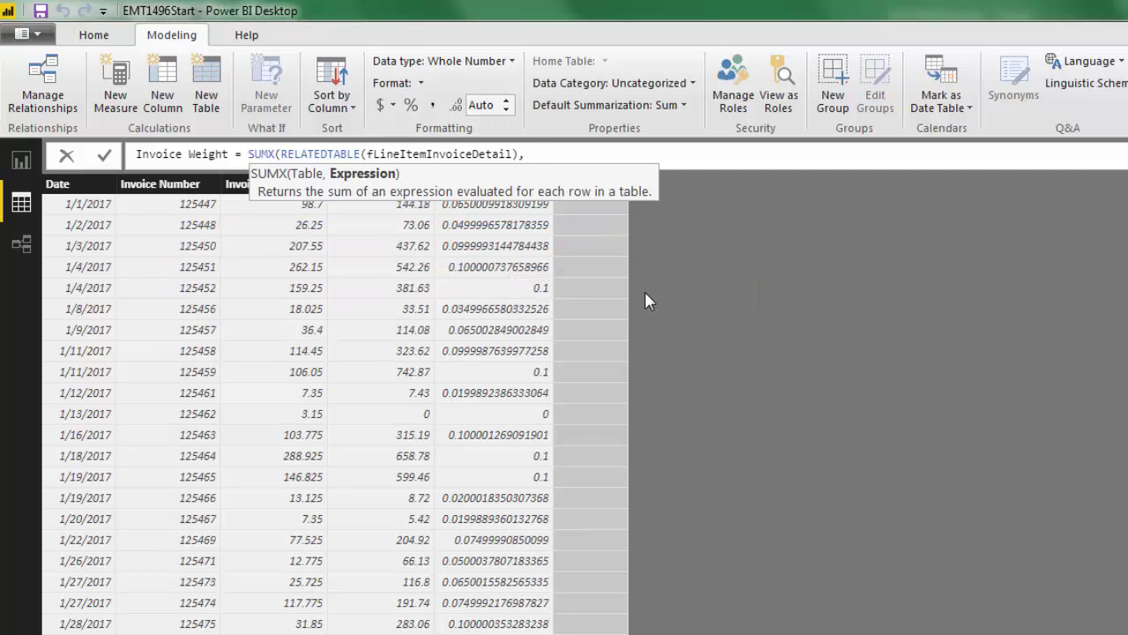
type("fl")
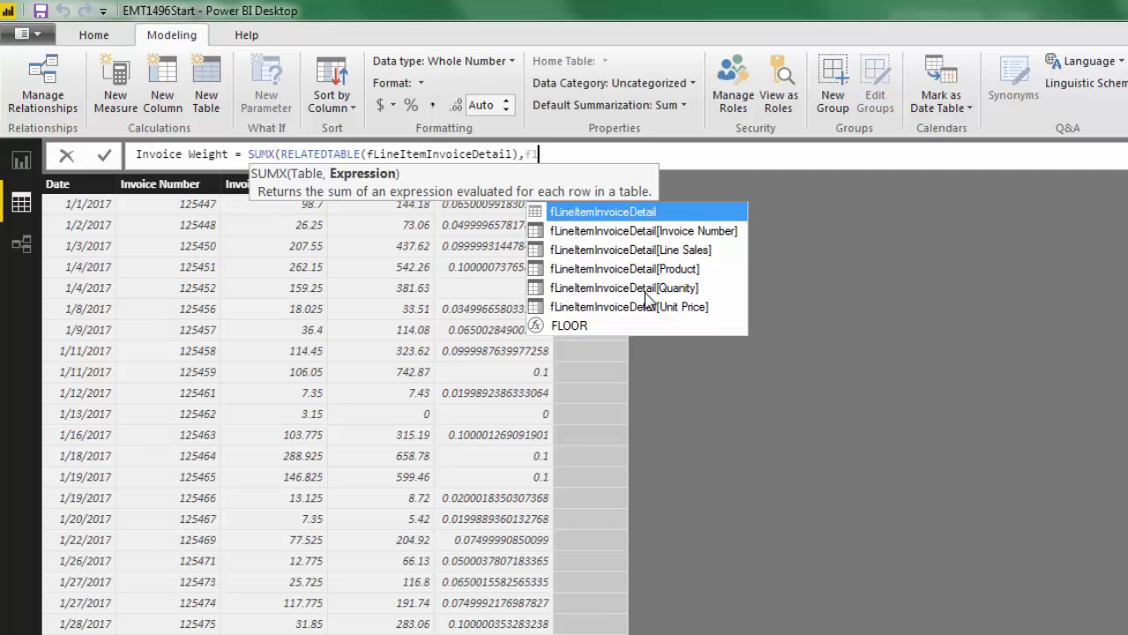
key("Down")
key("Down")
key("Down")
key("Down")
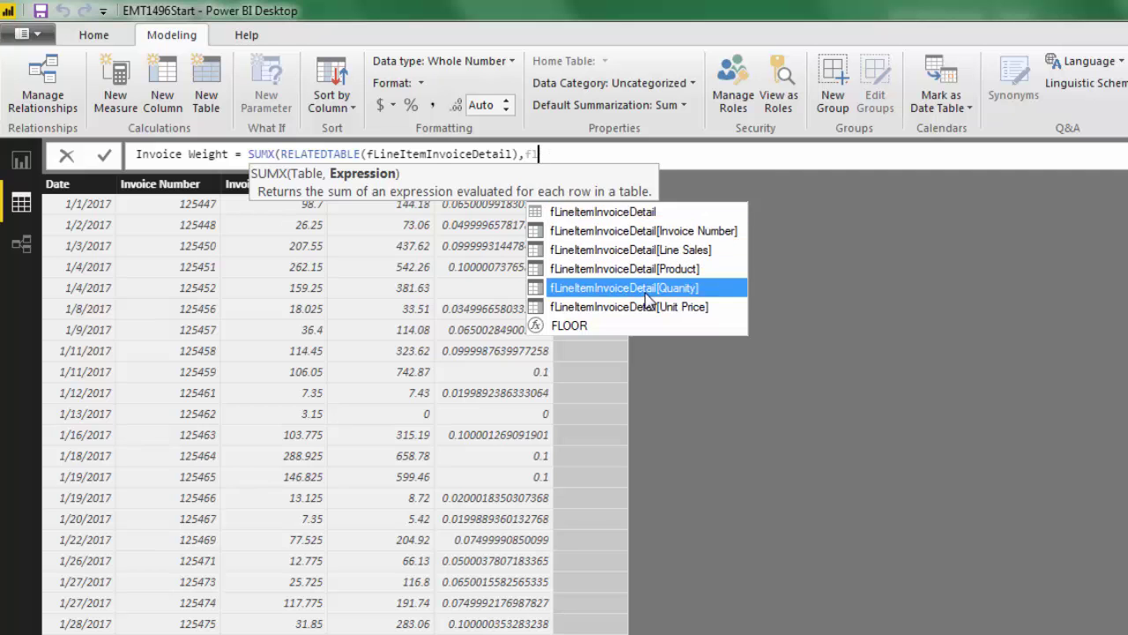
key("Tab")
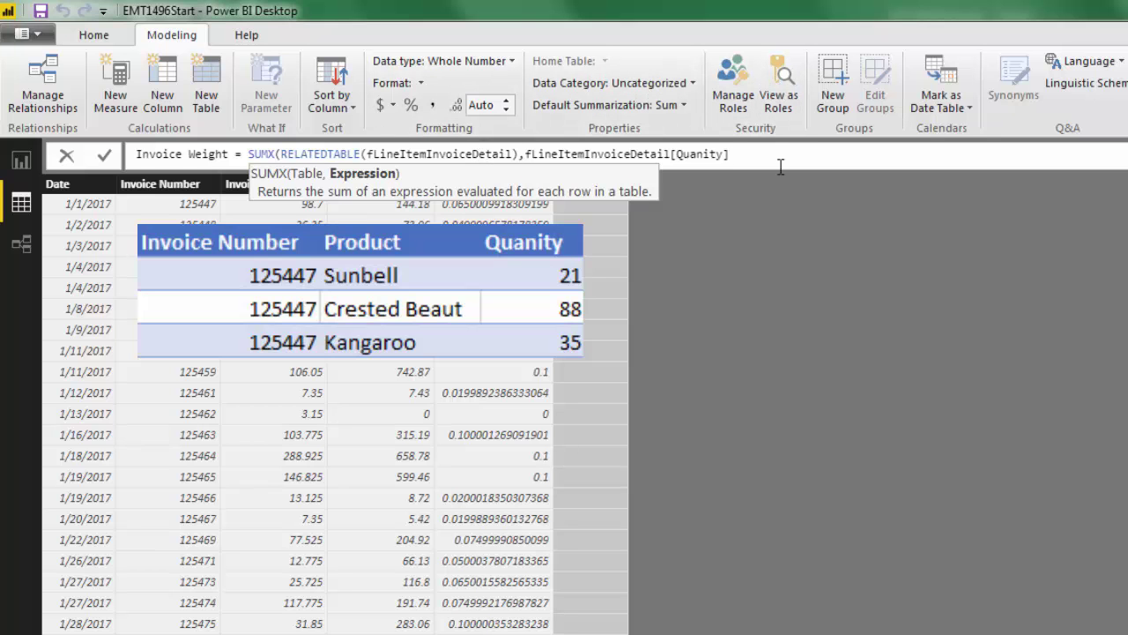
Multiply the quantity by RELATED(dProduct[Weight oz.]) inside the SUMX expression and commit the Invoice Weight formula
type("*r")
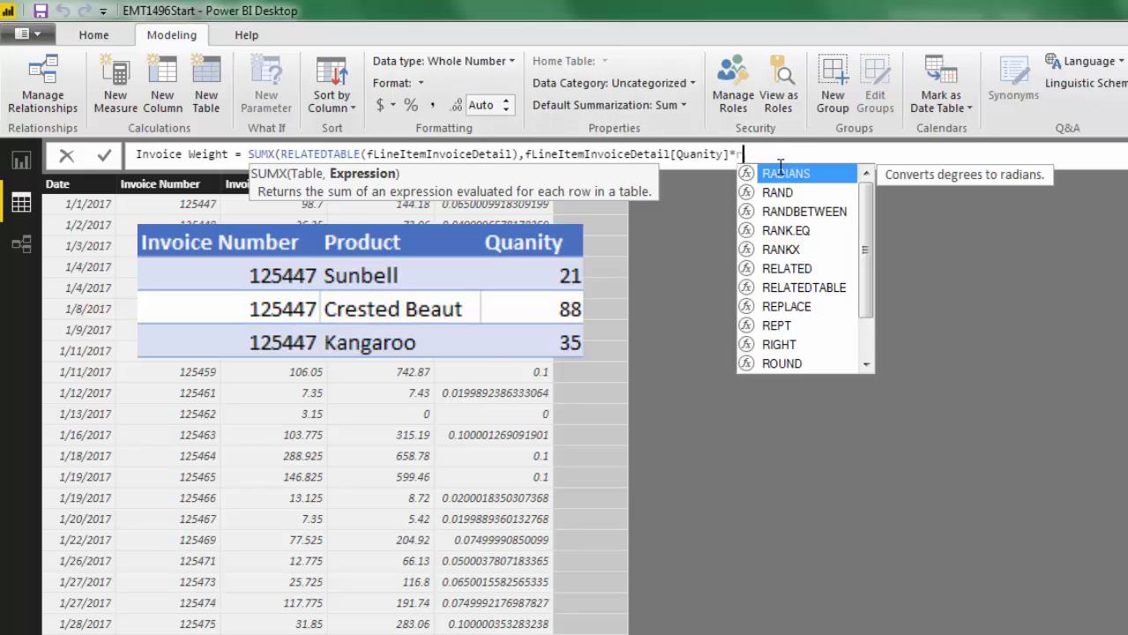
type("e")
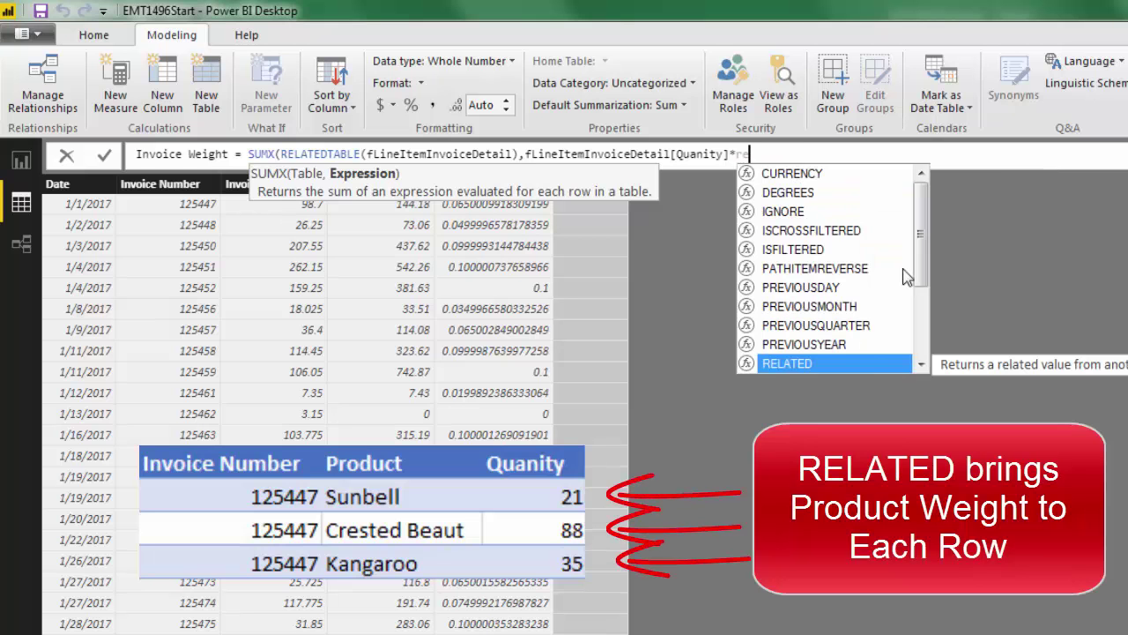
left_click(874, 362)
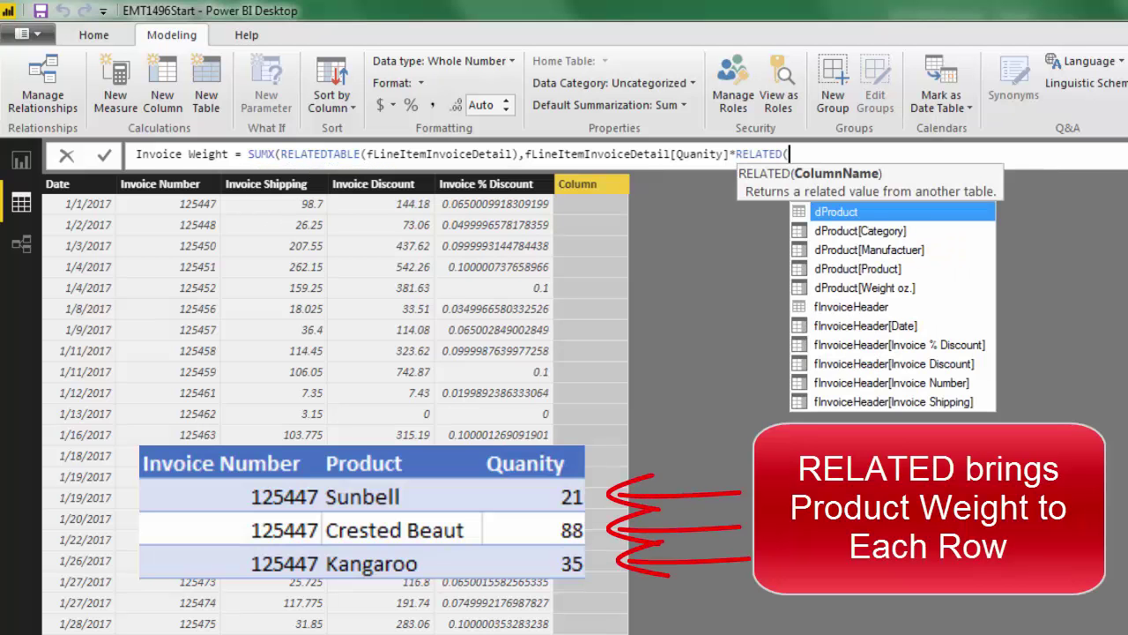
key("Down")
key("Down")
key("Down")
key("Down")
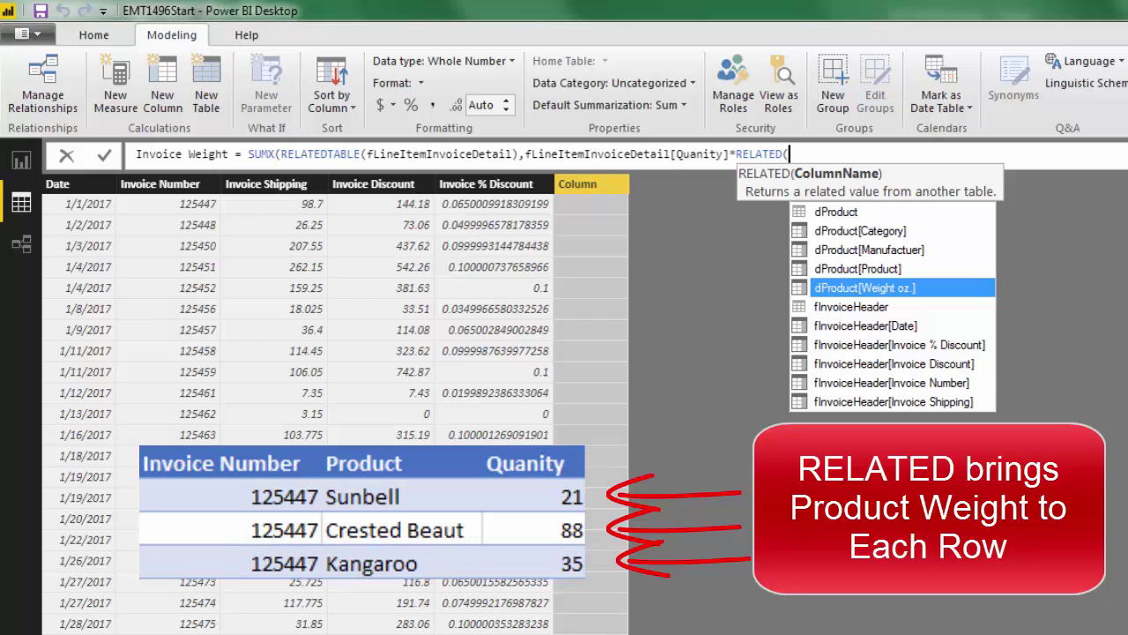
key("Tab")
type(")")
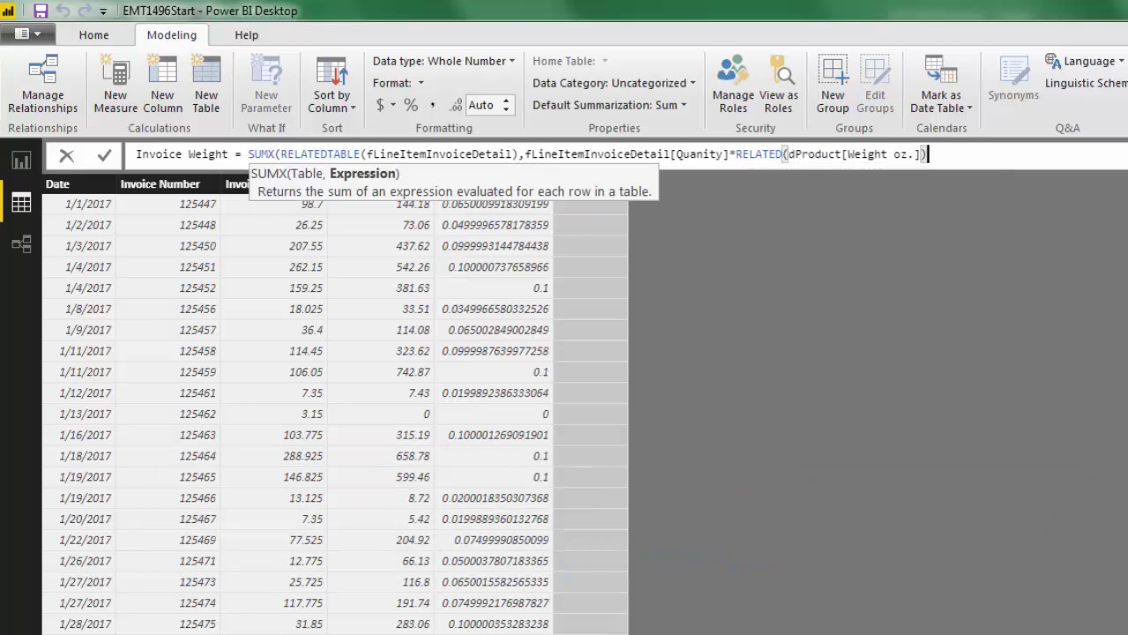
type(")")
key("Return")
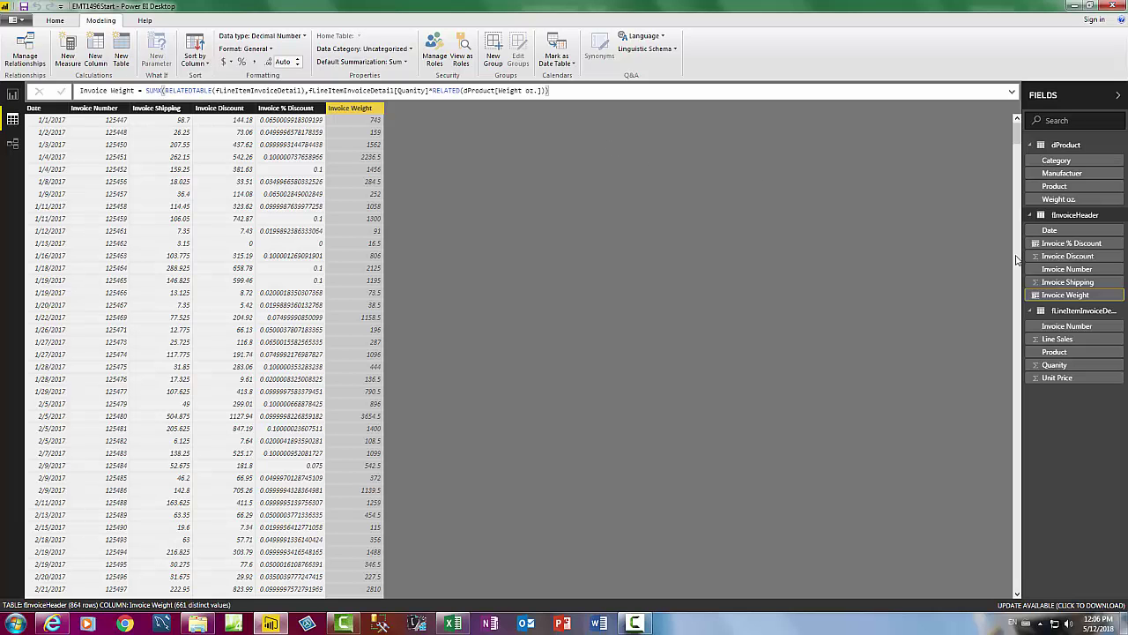
Add a calculated column named Line Discount to fLineItemInvoiceDetail, beginning its formula with fLineItemInvoiceDetail[Line Sales]
left_click(1081, 311)
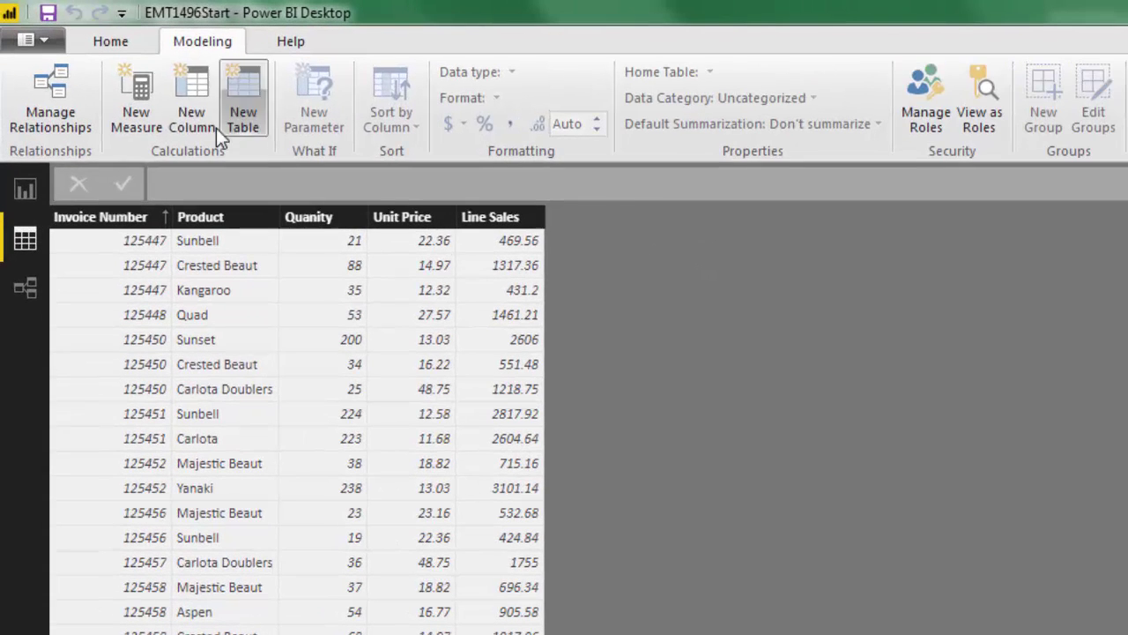
left_click(176, 117)
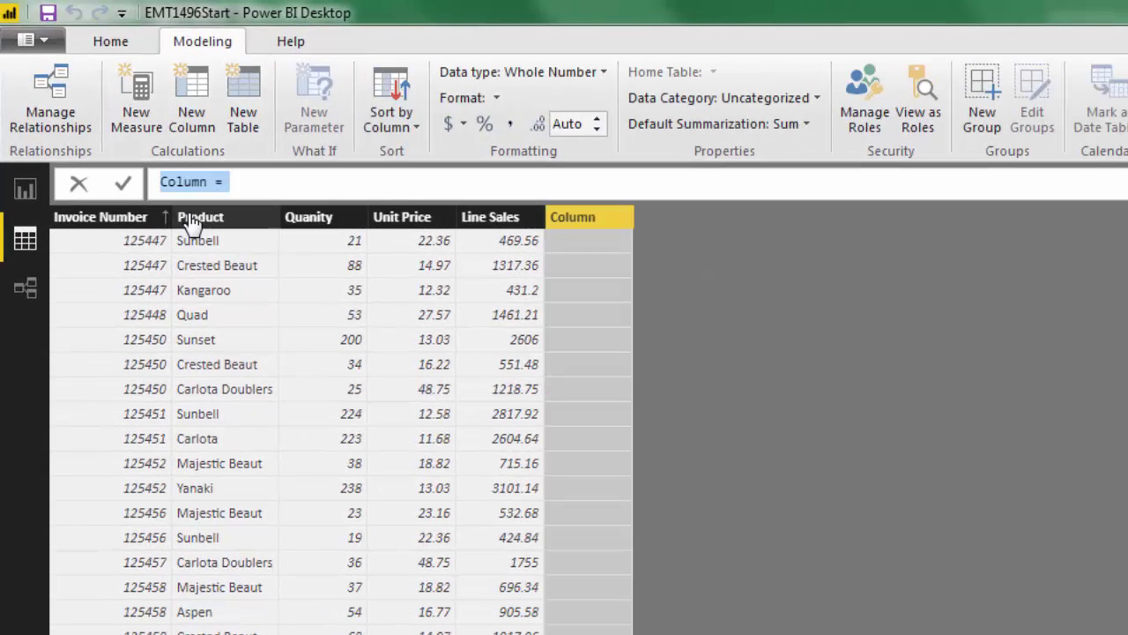
type("Line Discount =")
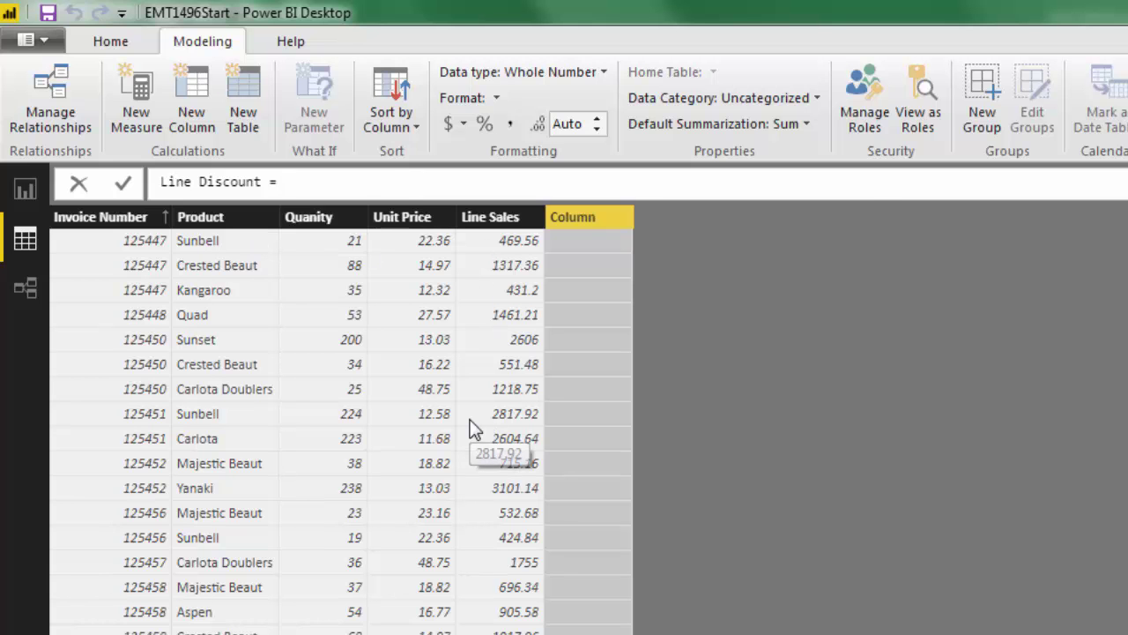
type("fl")
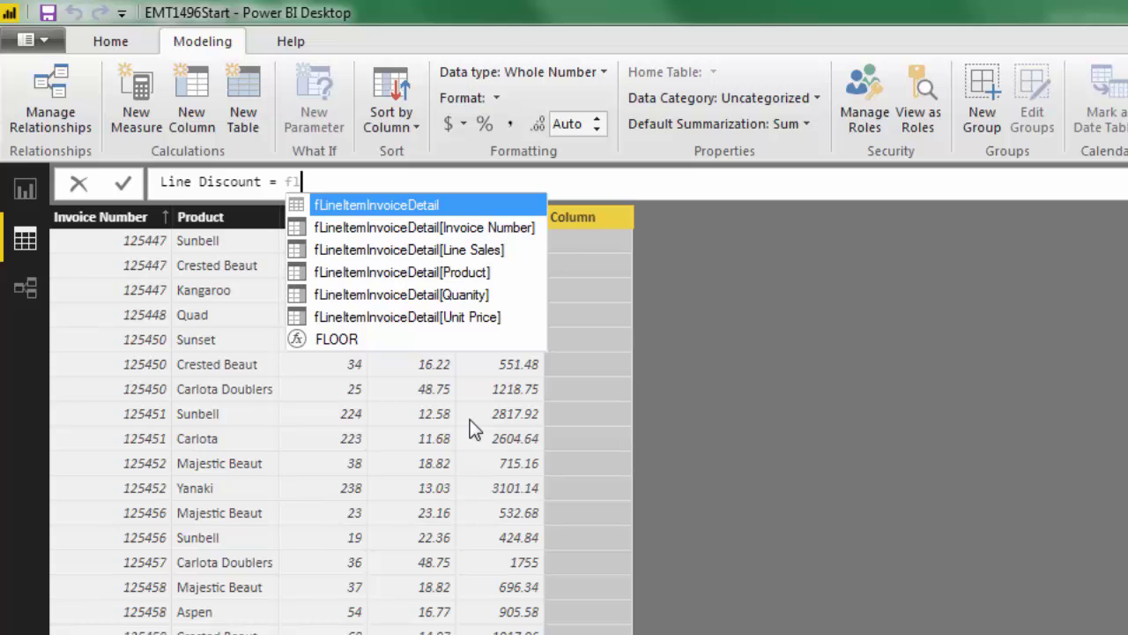
key("Down")
key("Down")
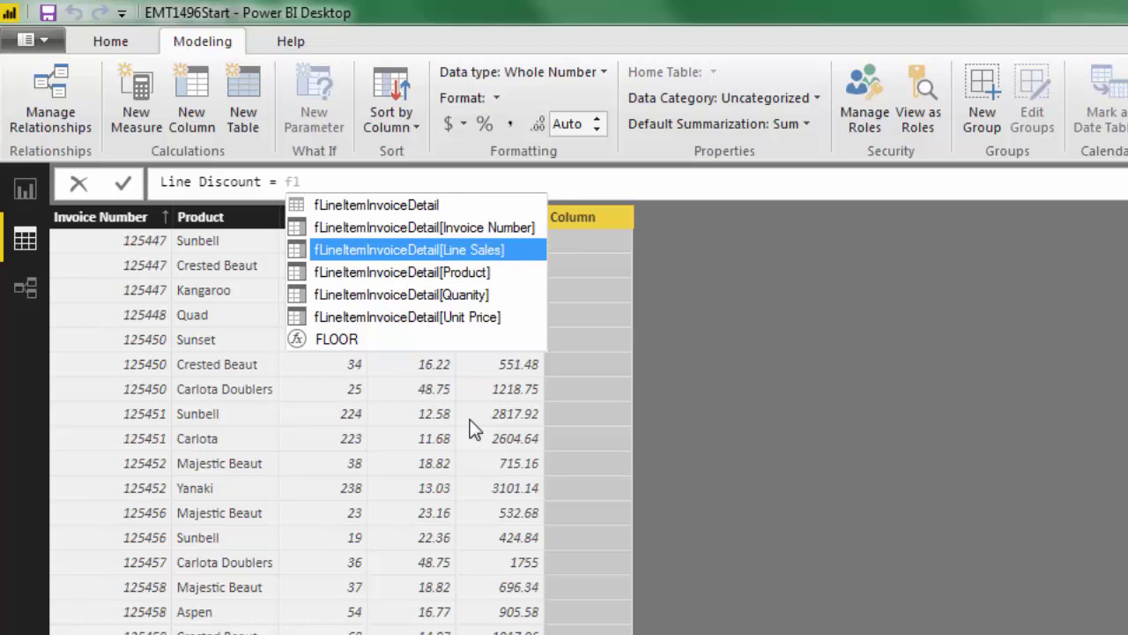
key("Tab")
Multiply the line sales by RELATED(fInvoiceHeader[Invoice % Discount]) and commit the Line Discount formula
type("*re")
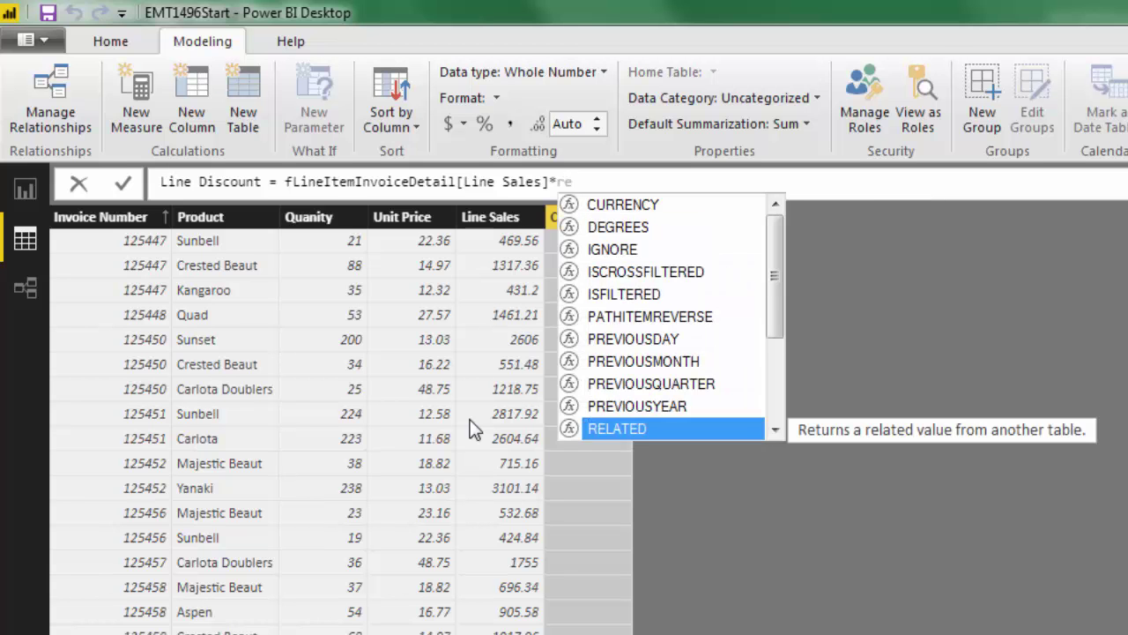
key("Tab")
key("Down")
key("Down")
key("Down")
key("Down")
key("Down")
key("Down")
key("Down")
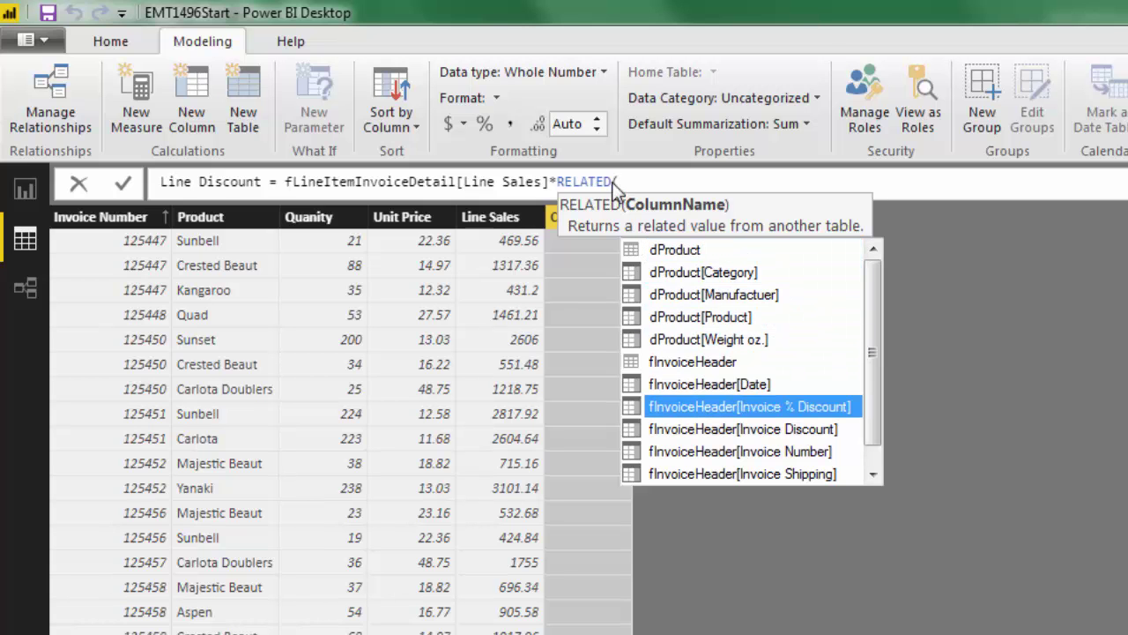
key("Tab")
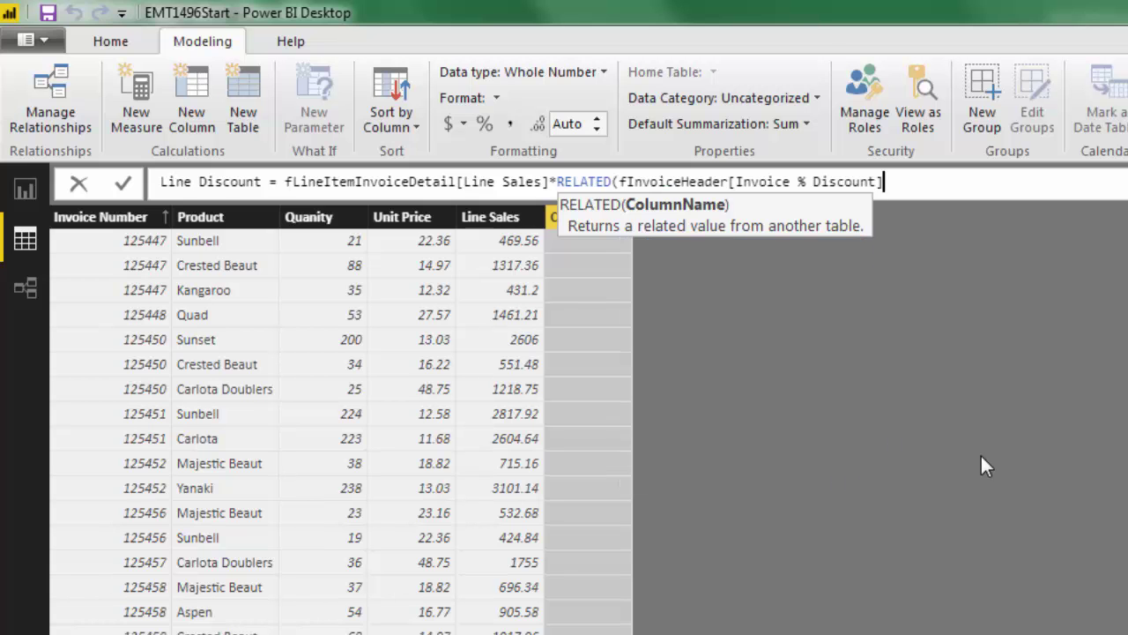
type(")")
key("Return")
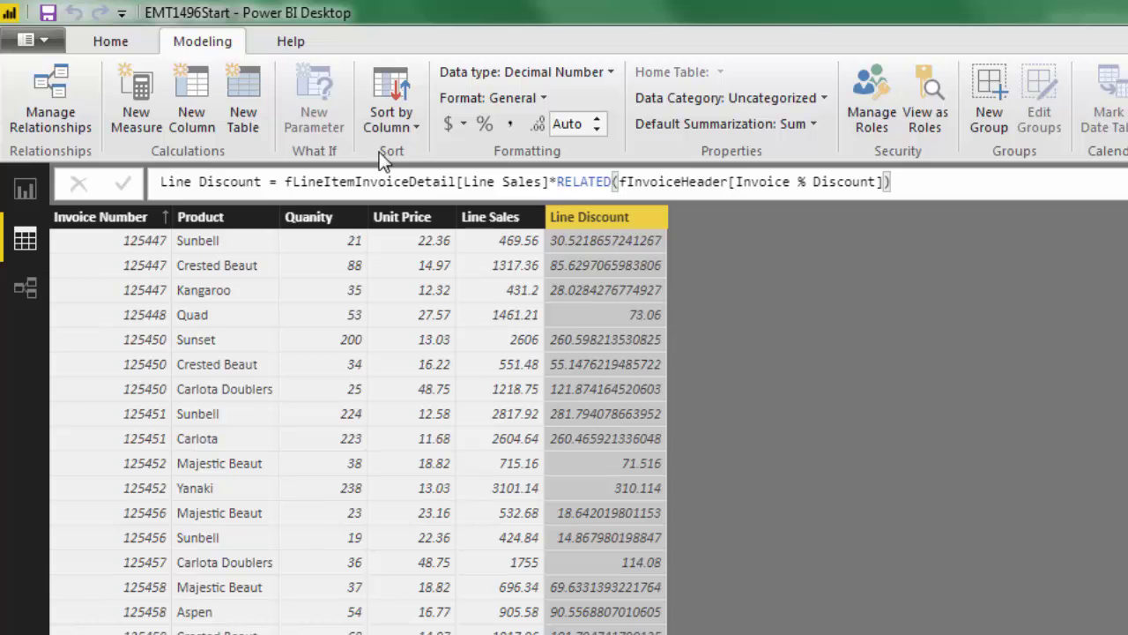
Add a calculated column named Line Shipping to fLineItemInvoiceDetail, beginning its formula with an opening parenthesis and fLineItemInvoiceDetail[Quanity]
left_click(187, 95)
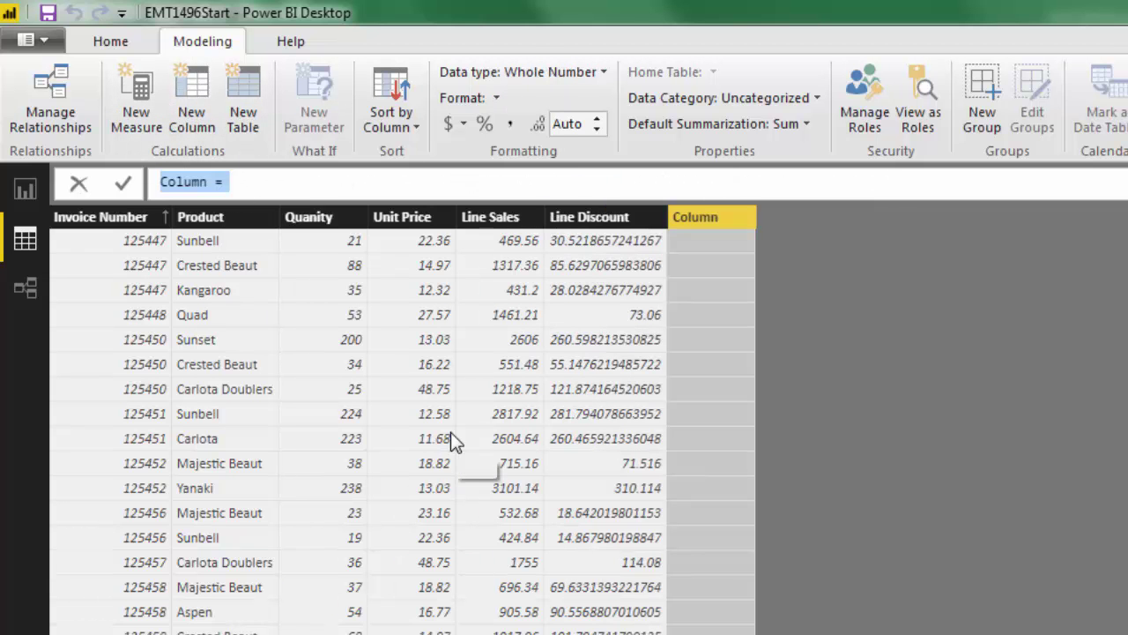
type("Line Shipping")
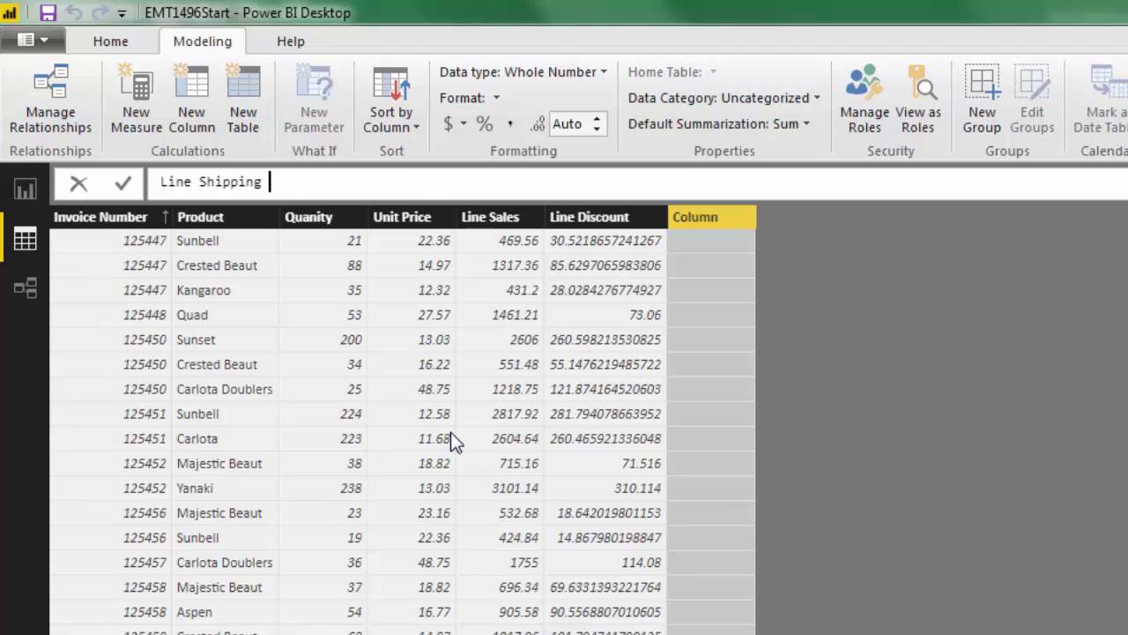
type(" = (")
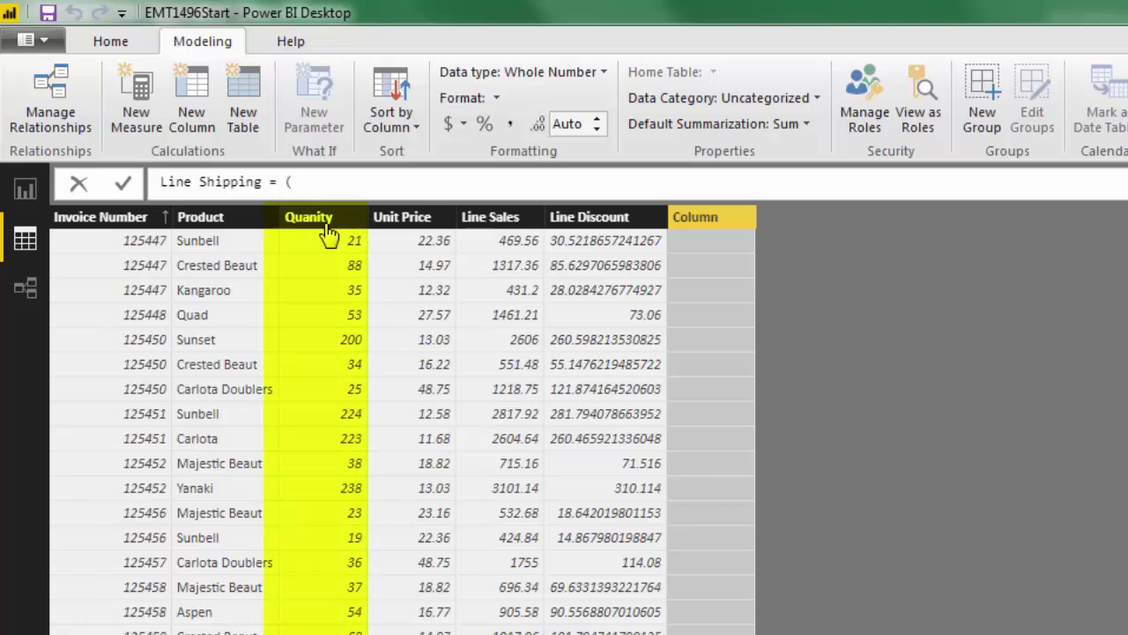
type("fl")
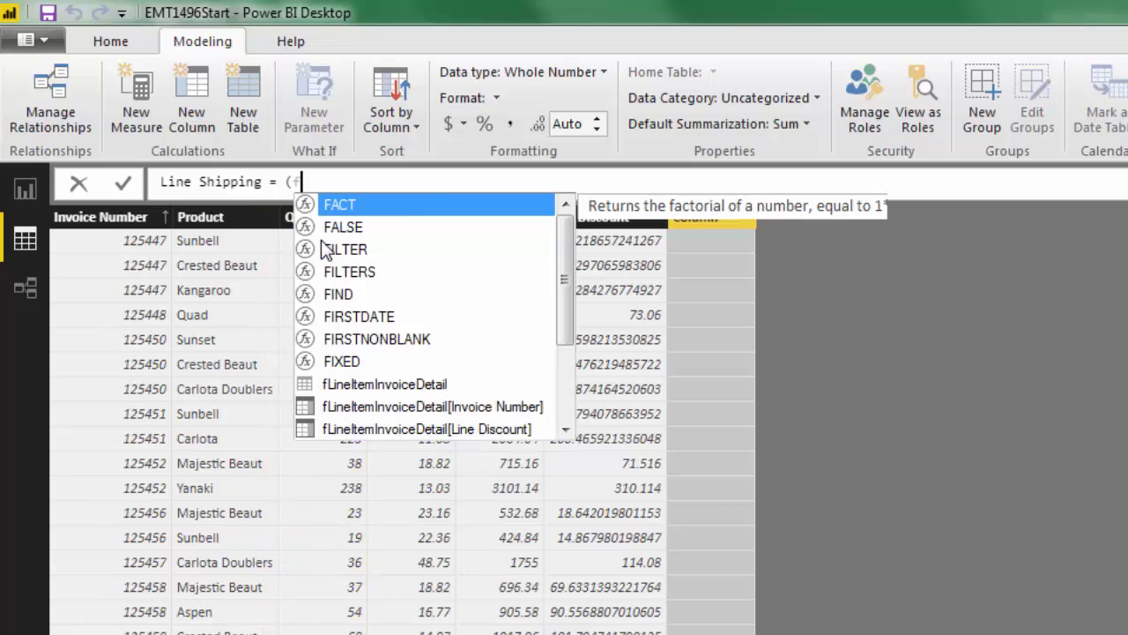
key("Down")
key("Down")
key("Down")
key("Down")
key("Down")
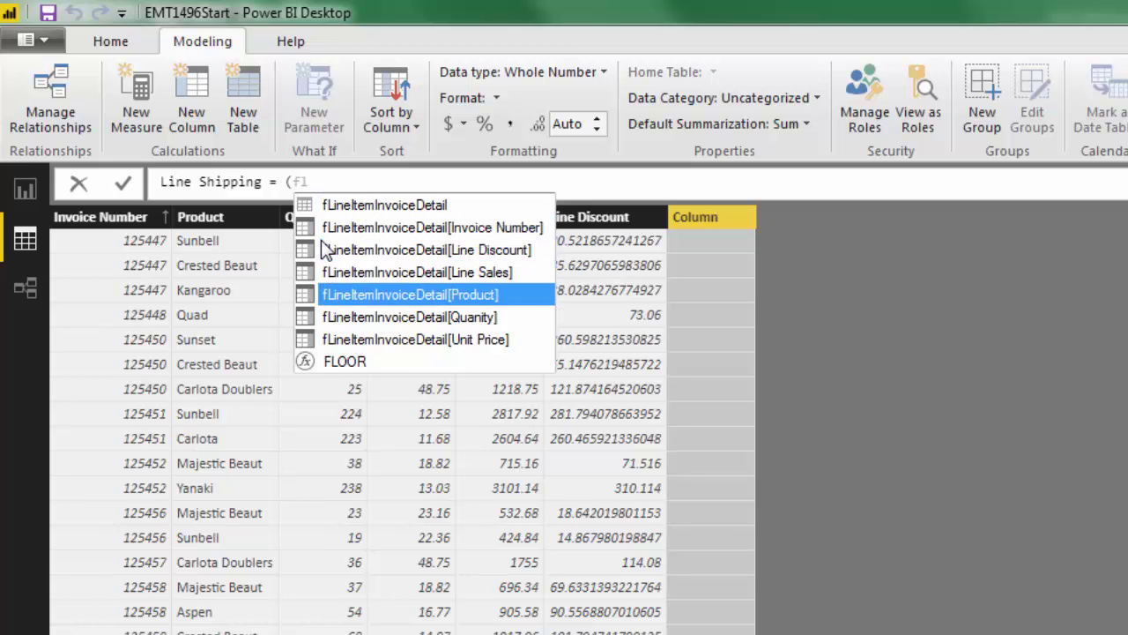
key("Tab")
Multiply the quantity by RELATED(dProduct[Weight oz.]), close the parenthesis and commit the Line Shipping formula
type("*re")
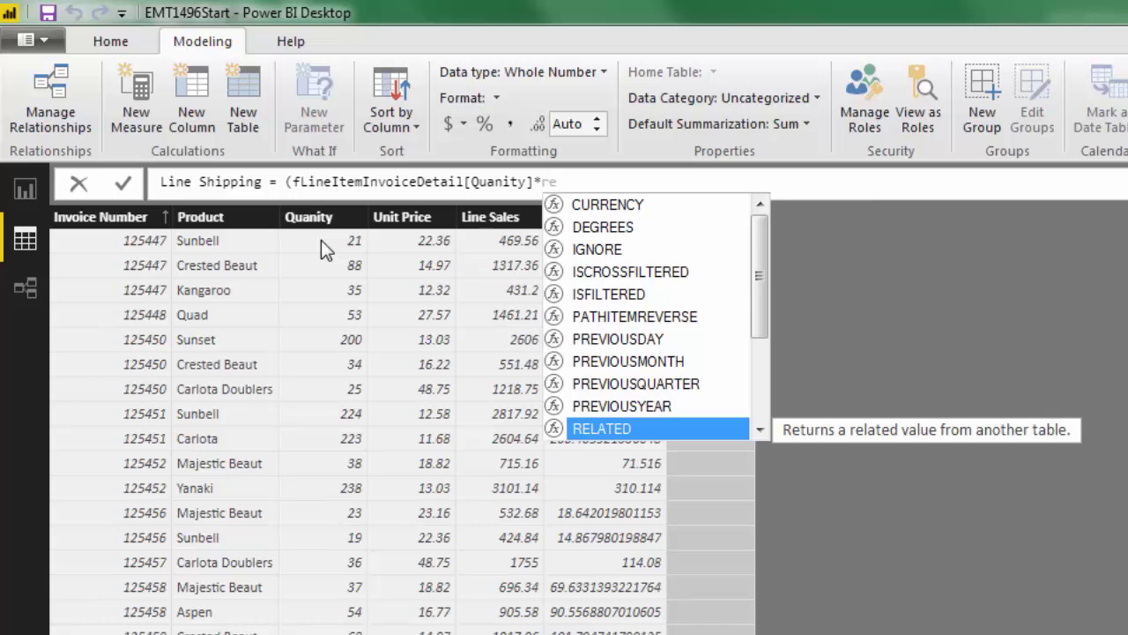
key("Tab")
key("Down")
key("Down")
key("Down")
key("Down")
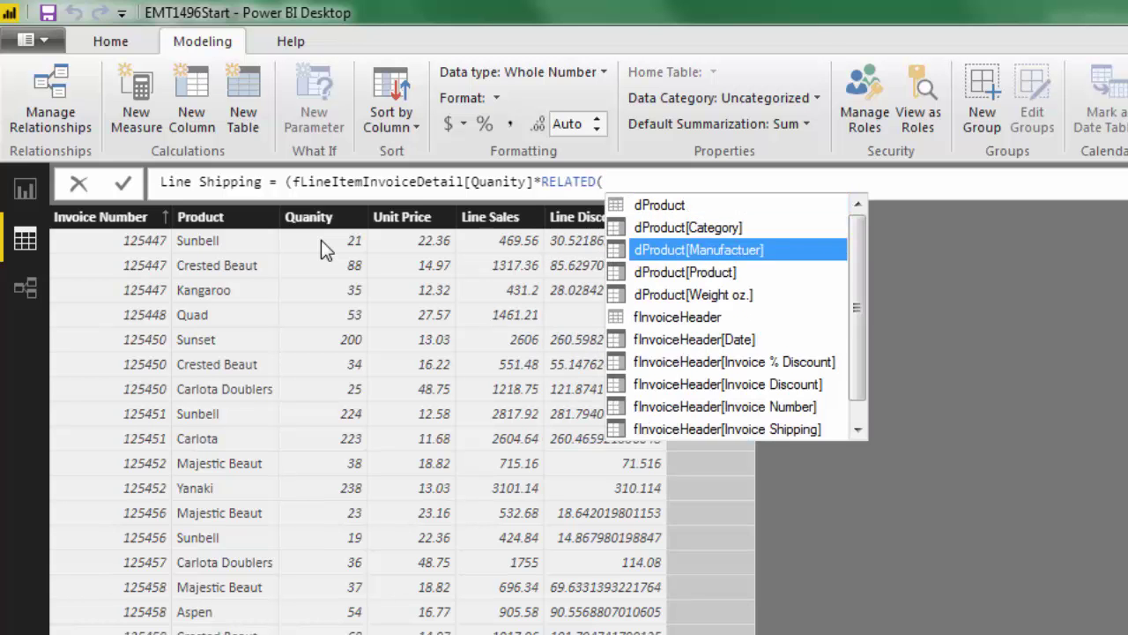
key("Tab")
type("))")
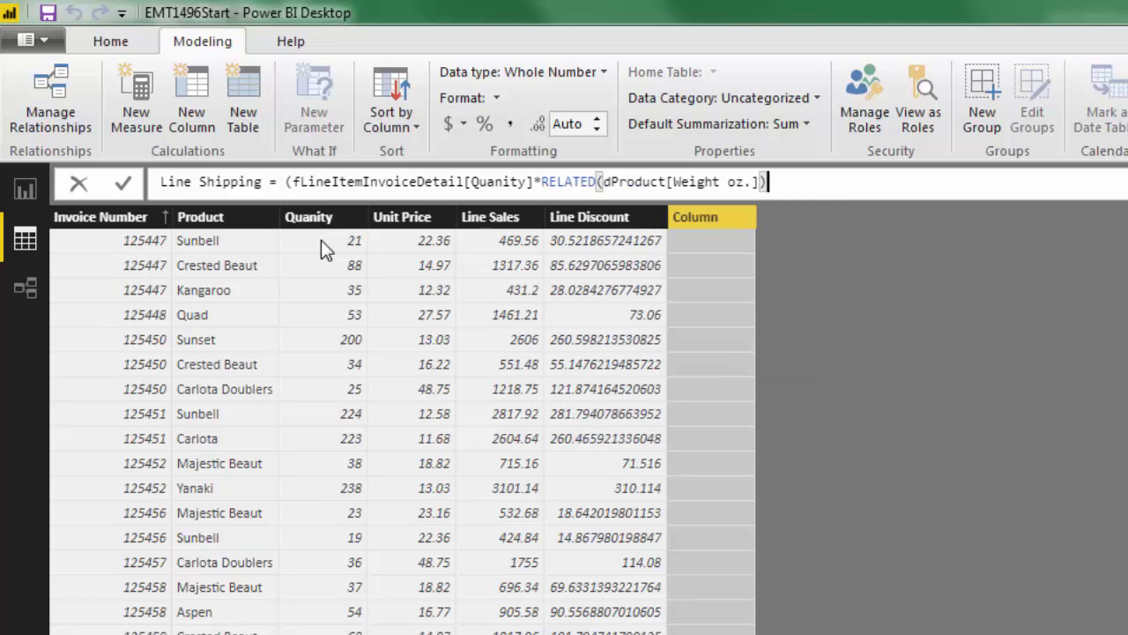
key("Return")
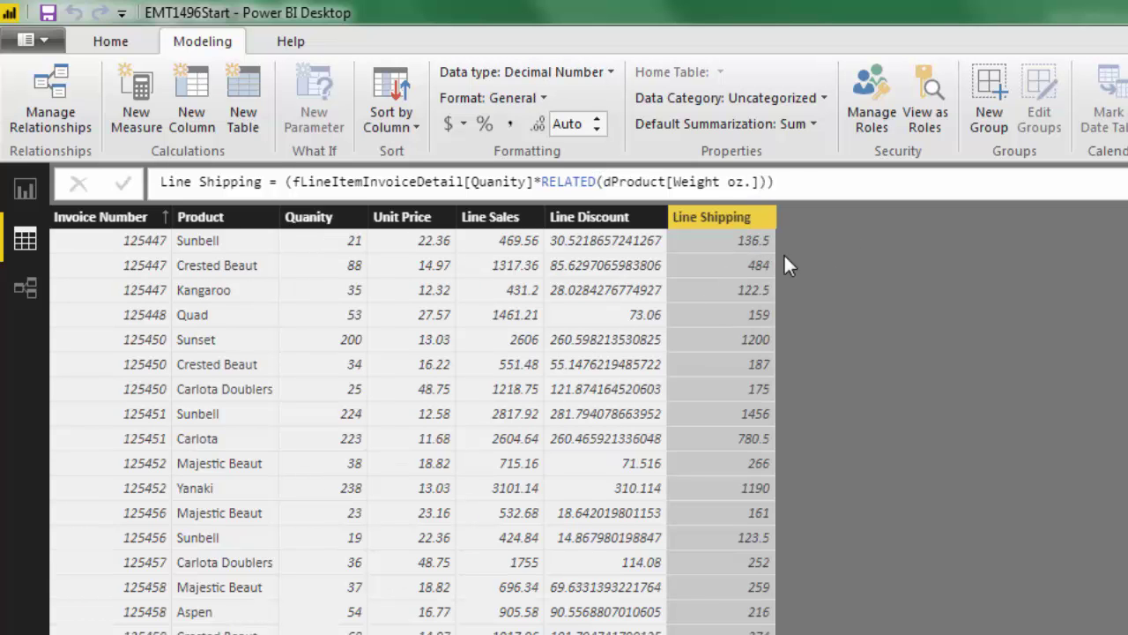
Divide the line weight in the Line Shipping formula by RELATED(fInvoiceHeader[Invoice Weight]) and commit it
left_click(799, 183)
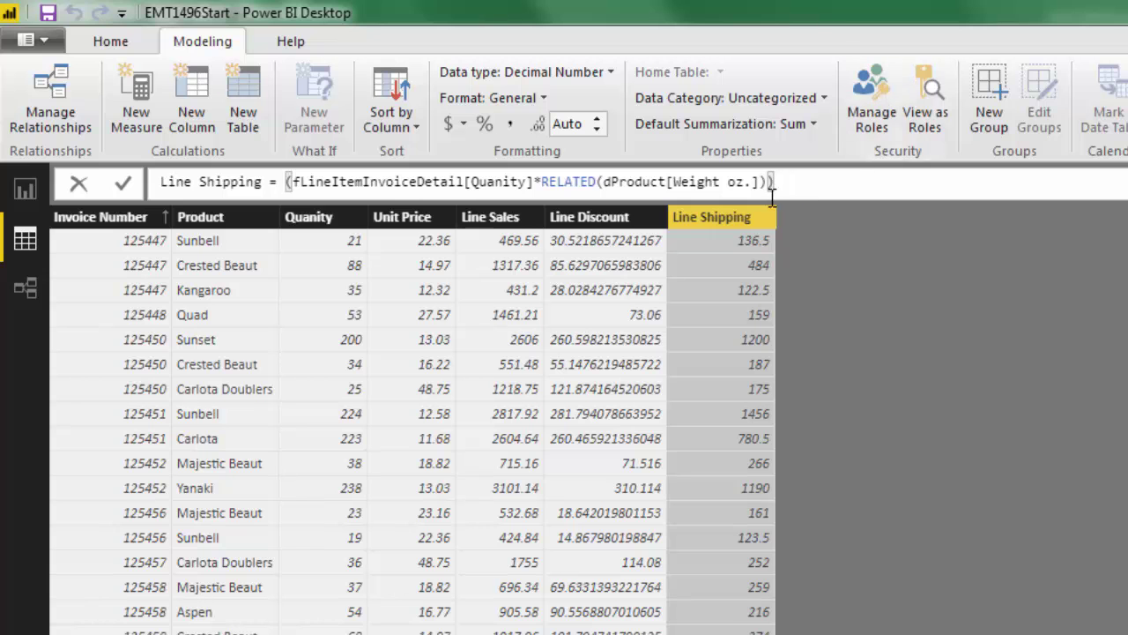
type("/")
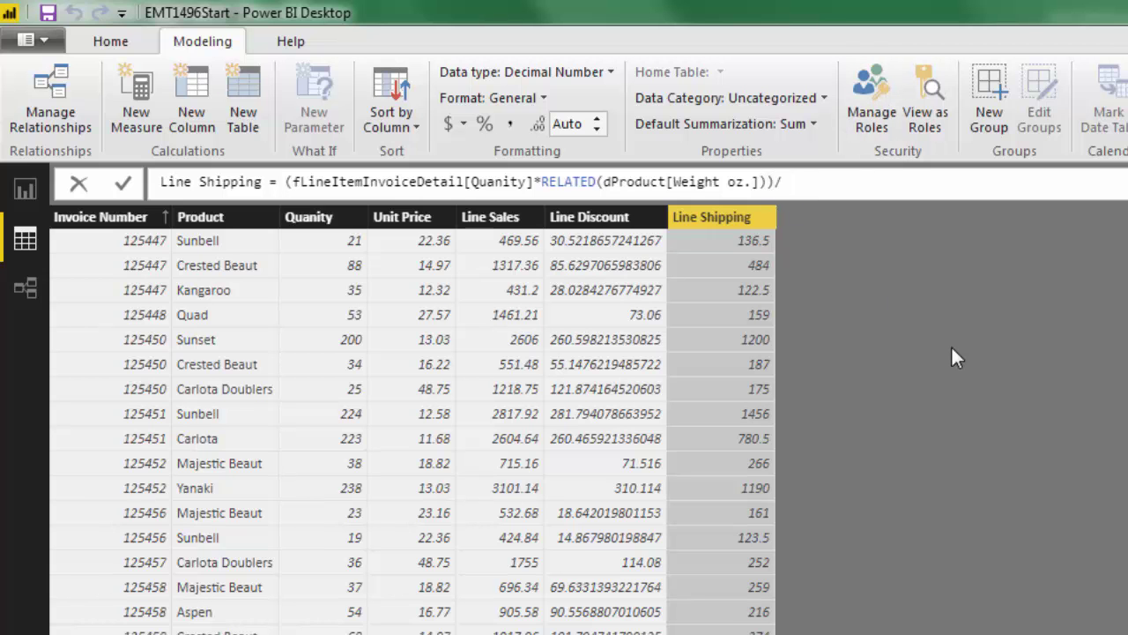
type("rel")
key("Tab")
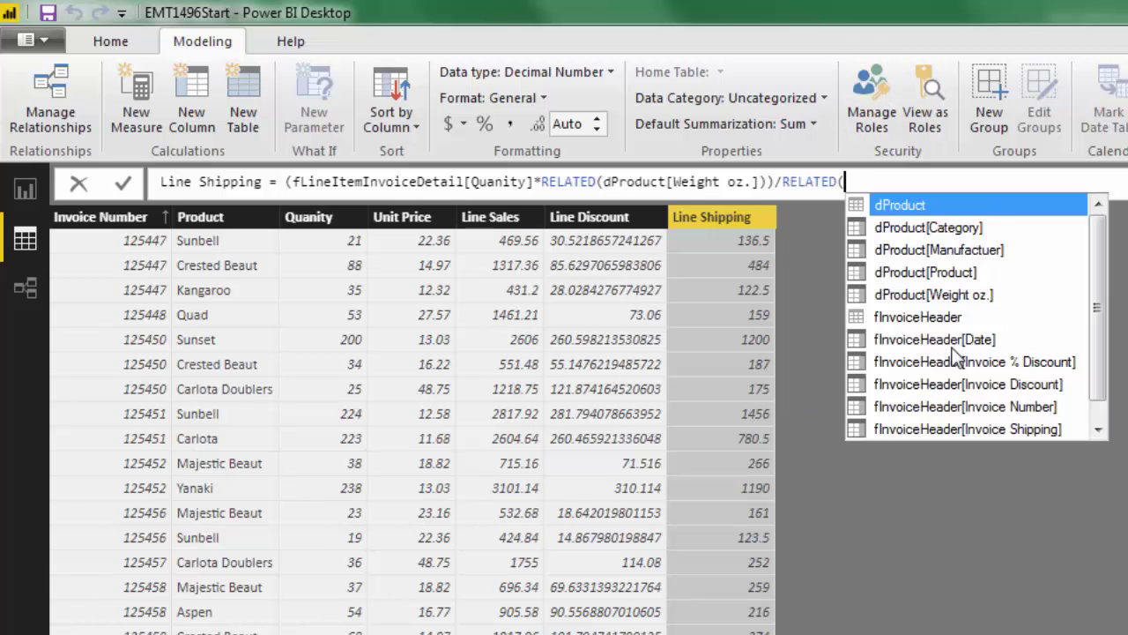
scroll(875, 434, "down", 1)
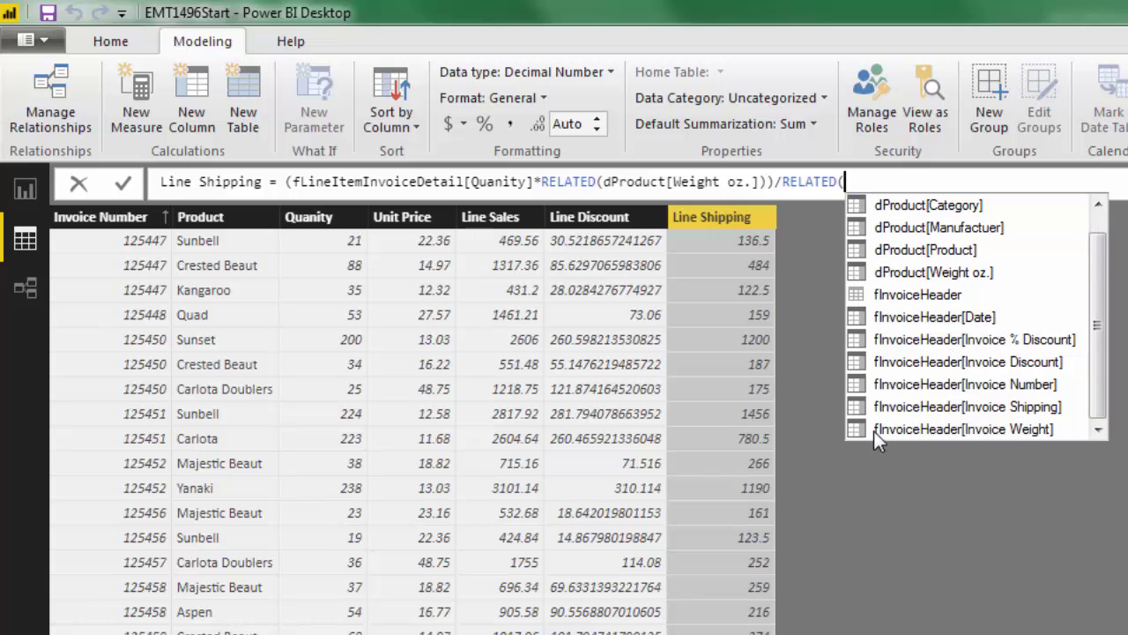
double_click(996, 430)
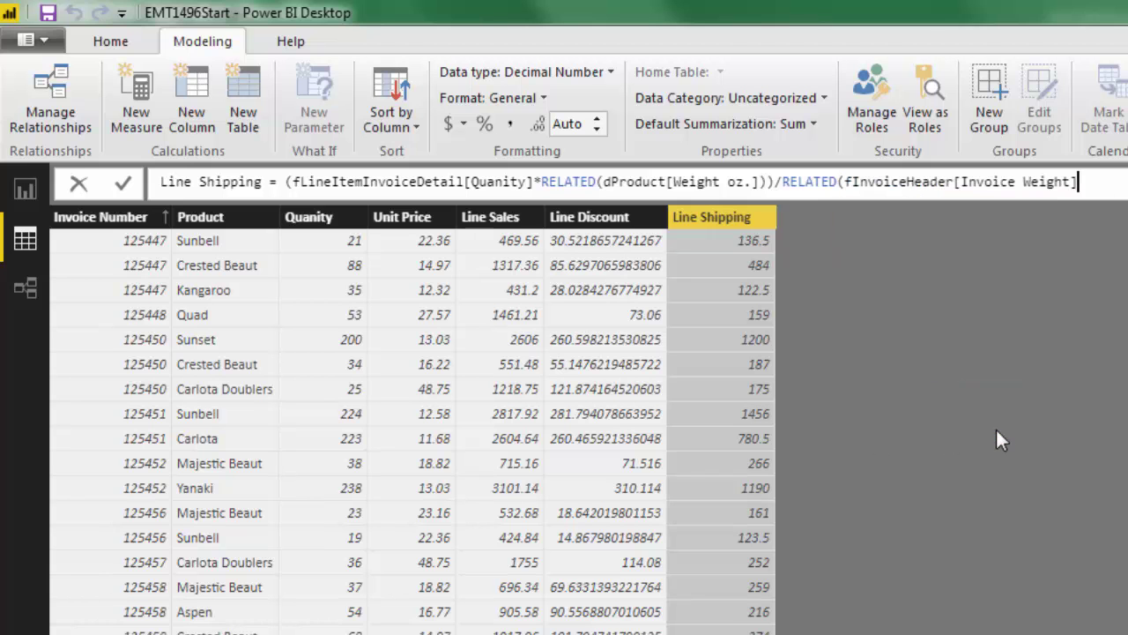
type(")")
key("Return")
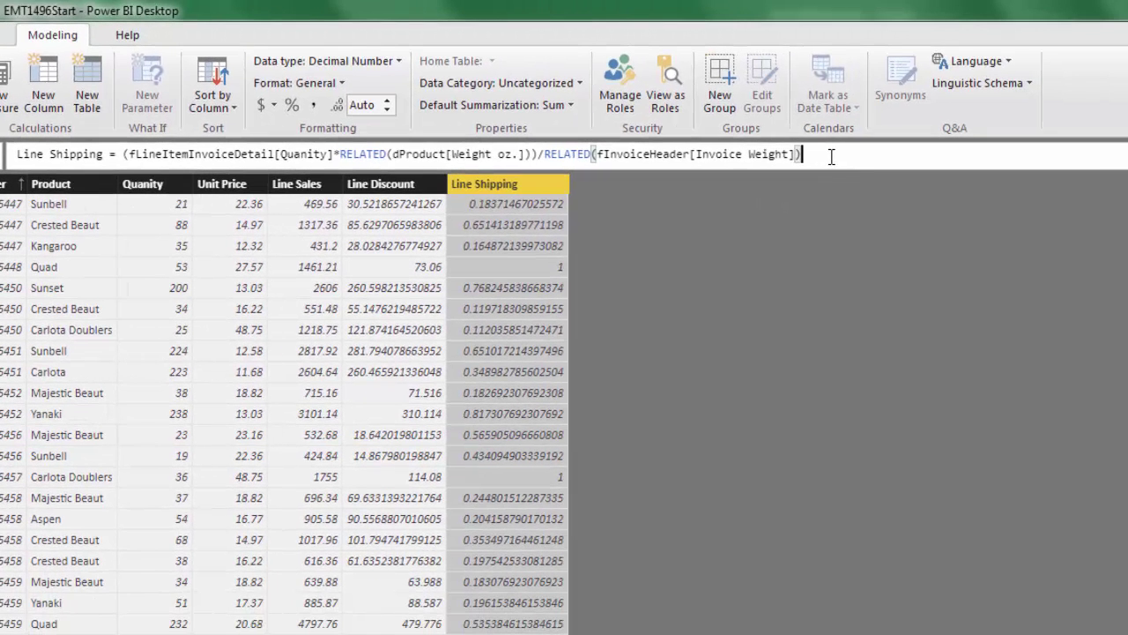
Multiply the Line Shipping formula by RELATED(fInvoiceHeader[Invoice Shipping]) and commit it
type("*RELATED(")
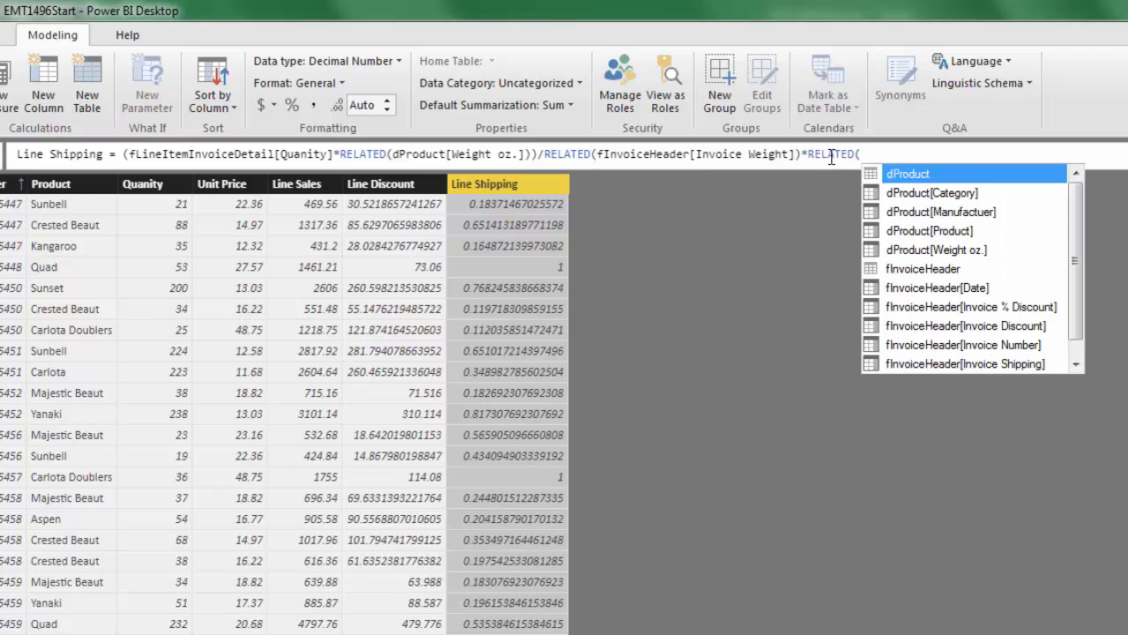
key("Down")
key("Down")
key("Down")
key("Down")
key("Down")
key("Down")
key("Down")
key("Down")
key("Down")
key("Down")
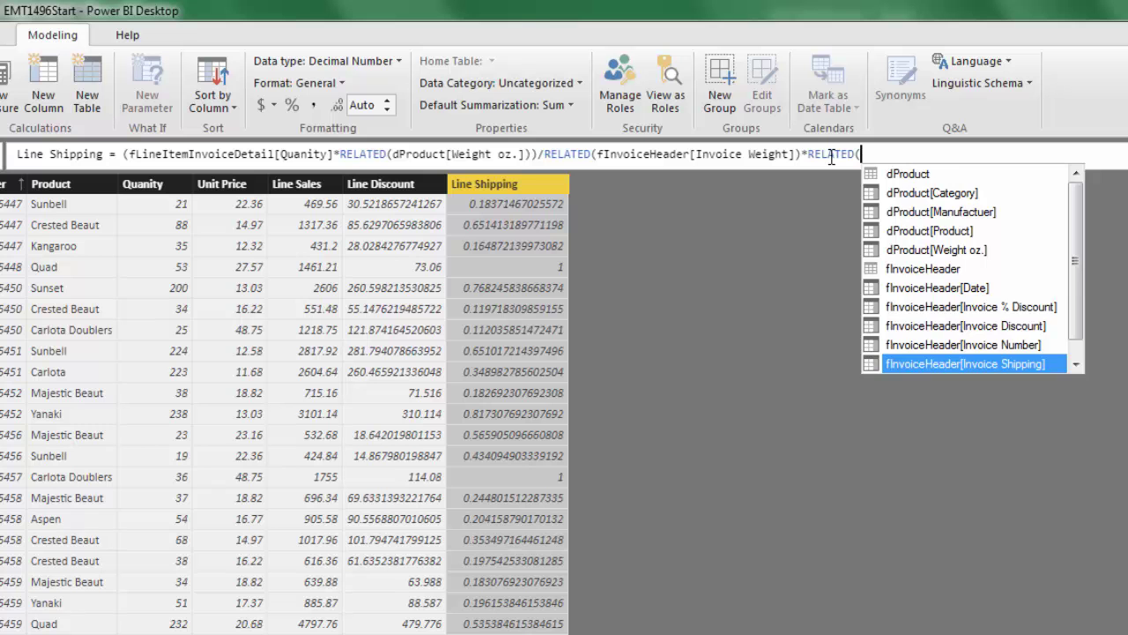
key("Tab")
type(")")
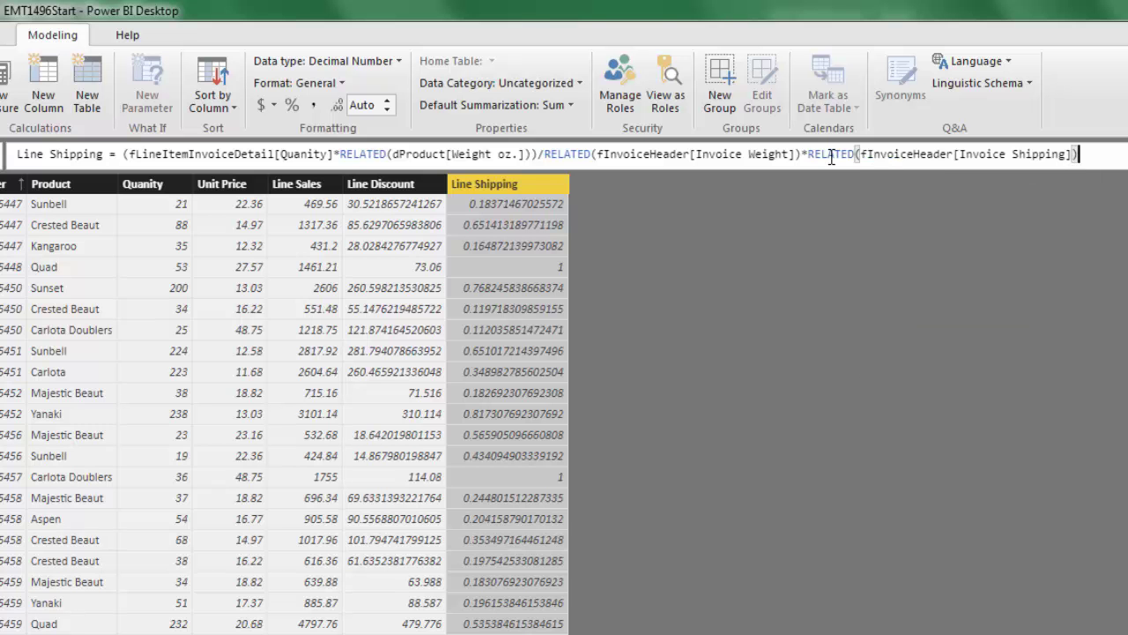
key("Return")
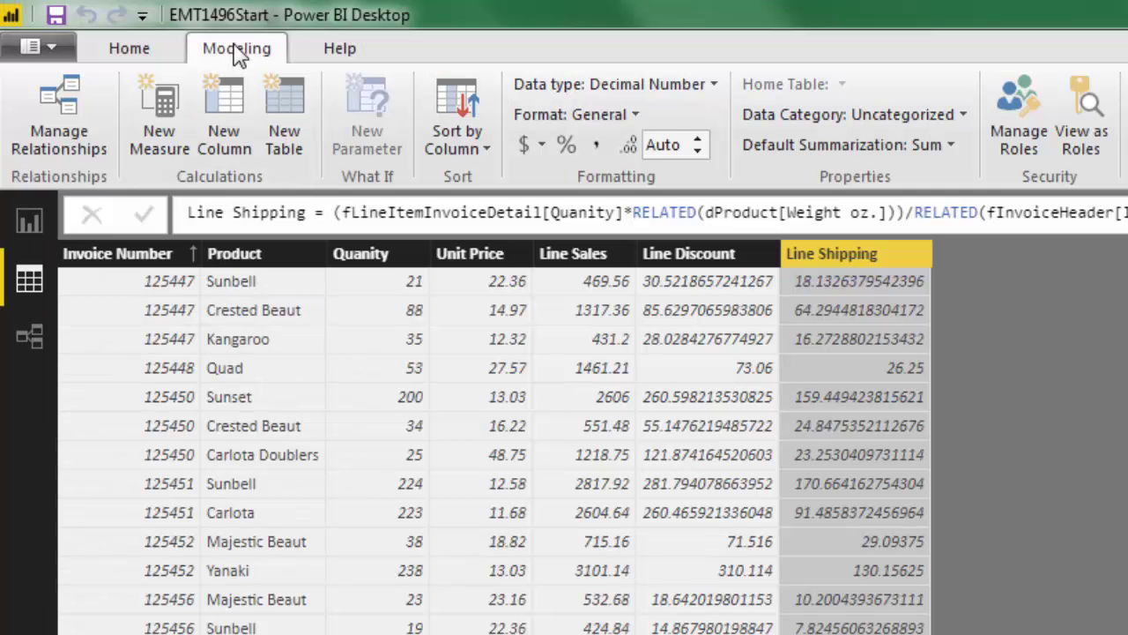
Create the measure Discount on Invoice = SUM(fLineItemInvoiceDetail[Line Discount]) and format it as $ English (United States)
left_click(167, 114)
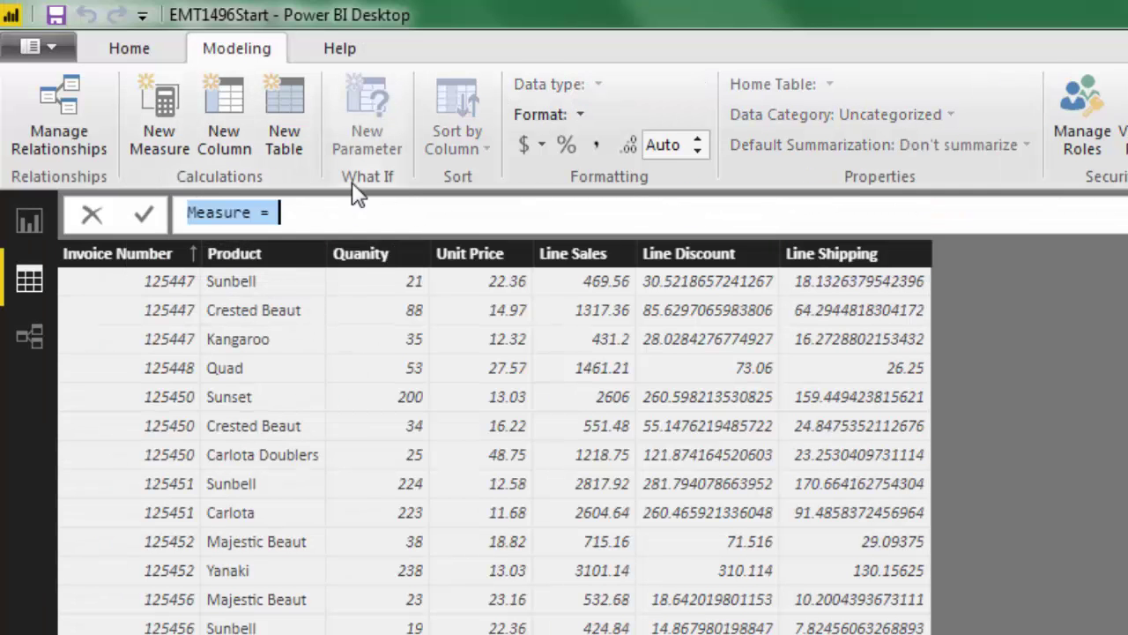
type("Discount on Invoice")
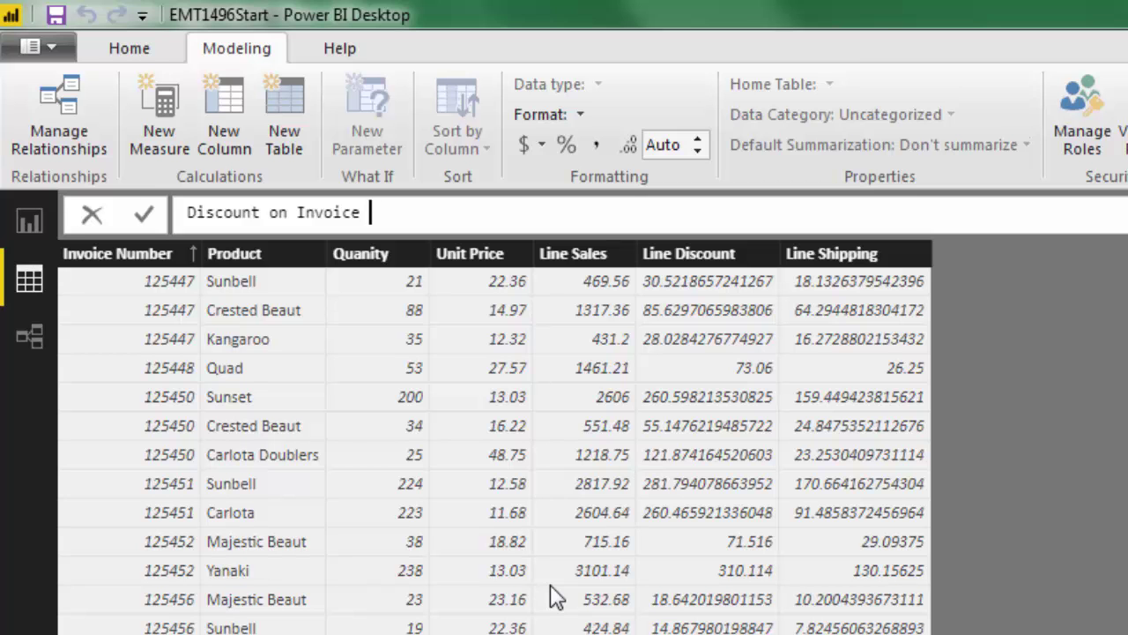
type("=")
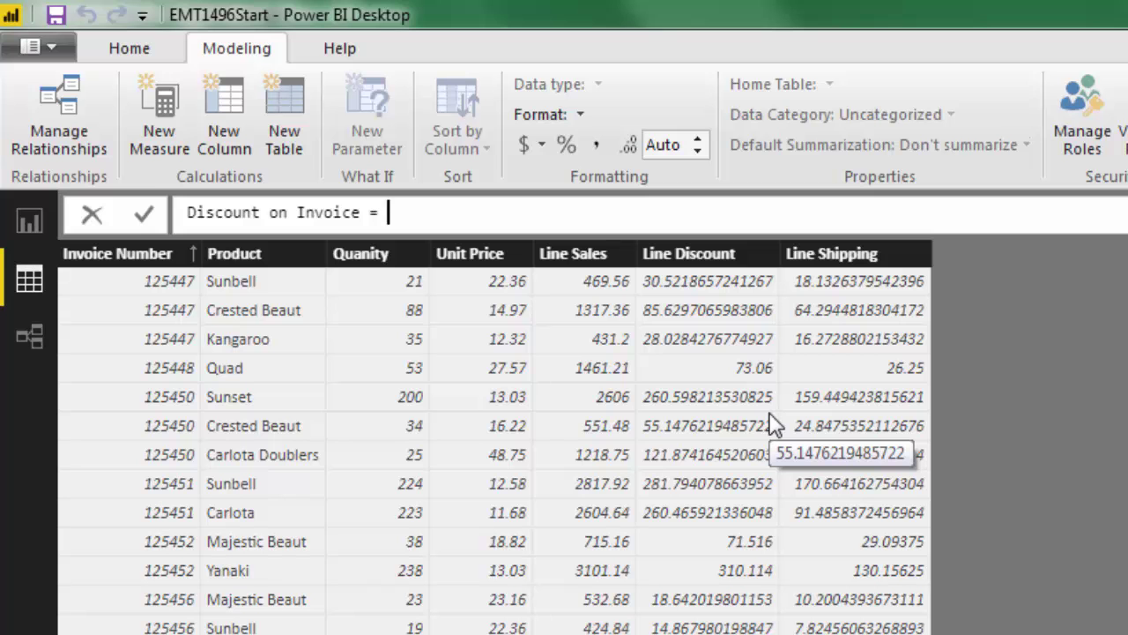
type("SUM(")
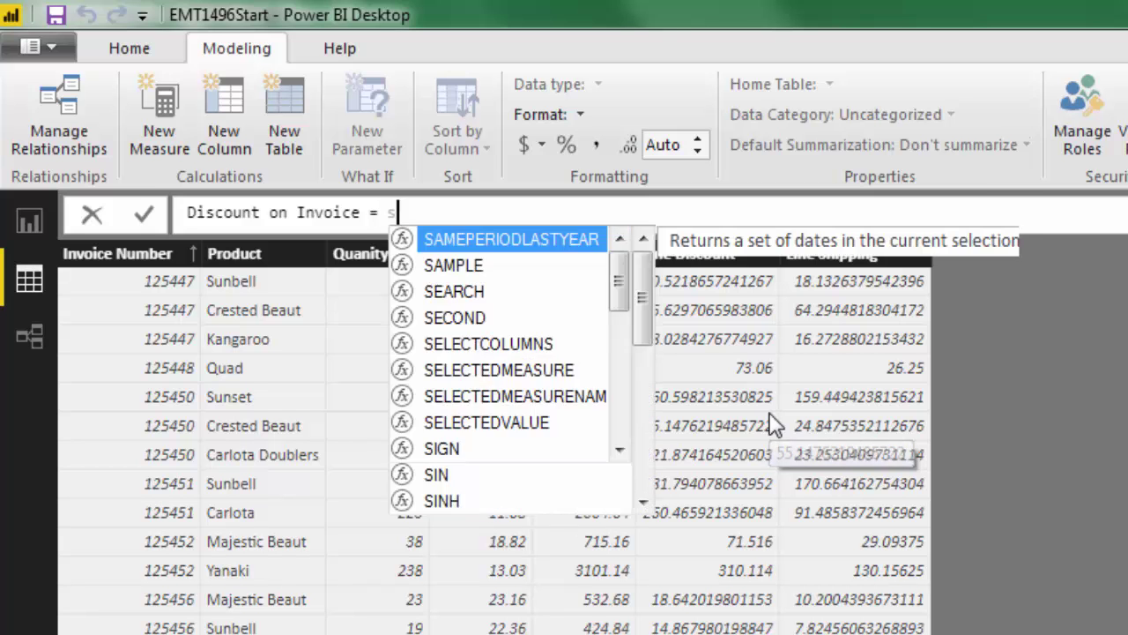
type("fl")
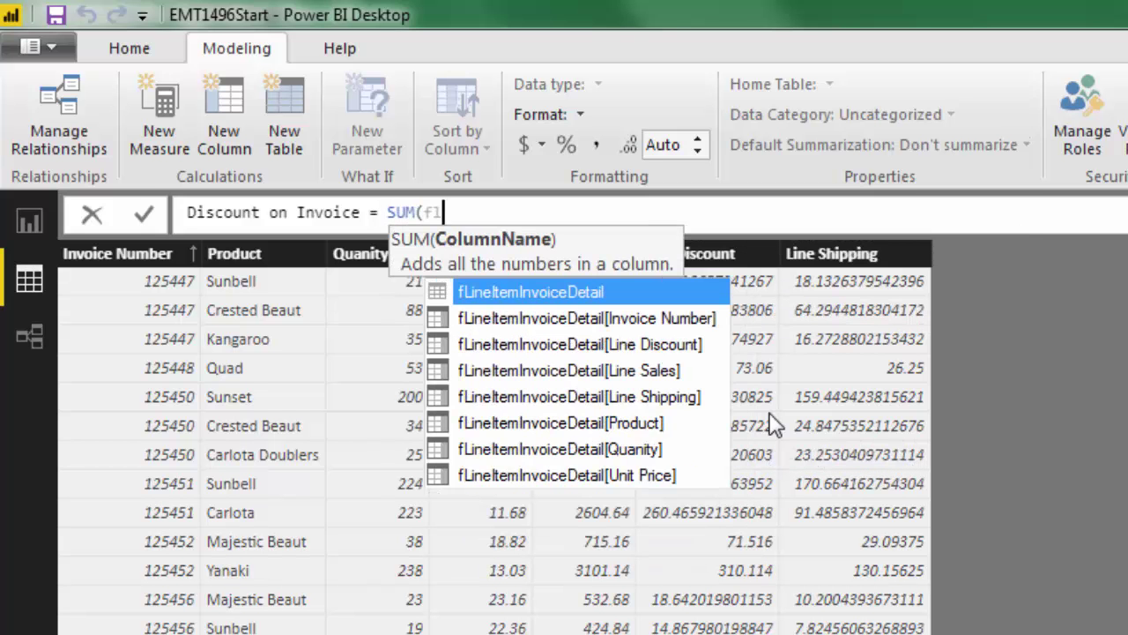
key("Down")
key("Down")
key("Down")
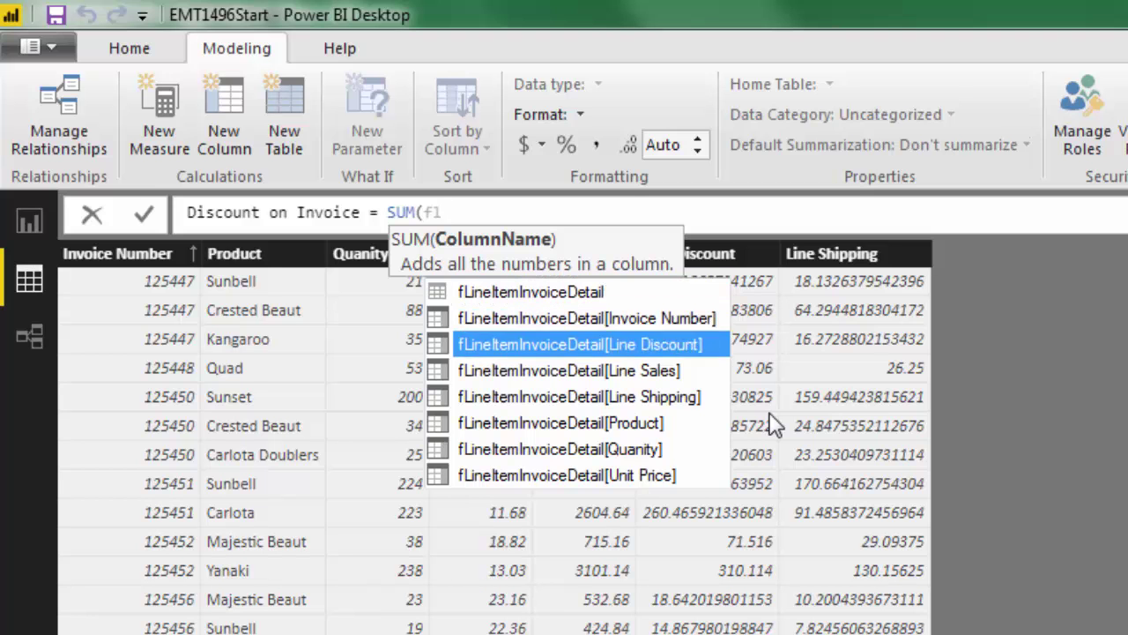
key("Up")
key("Tab")
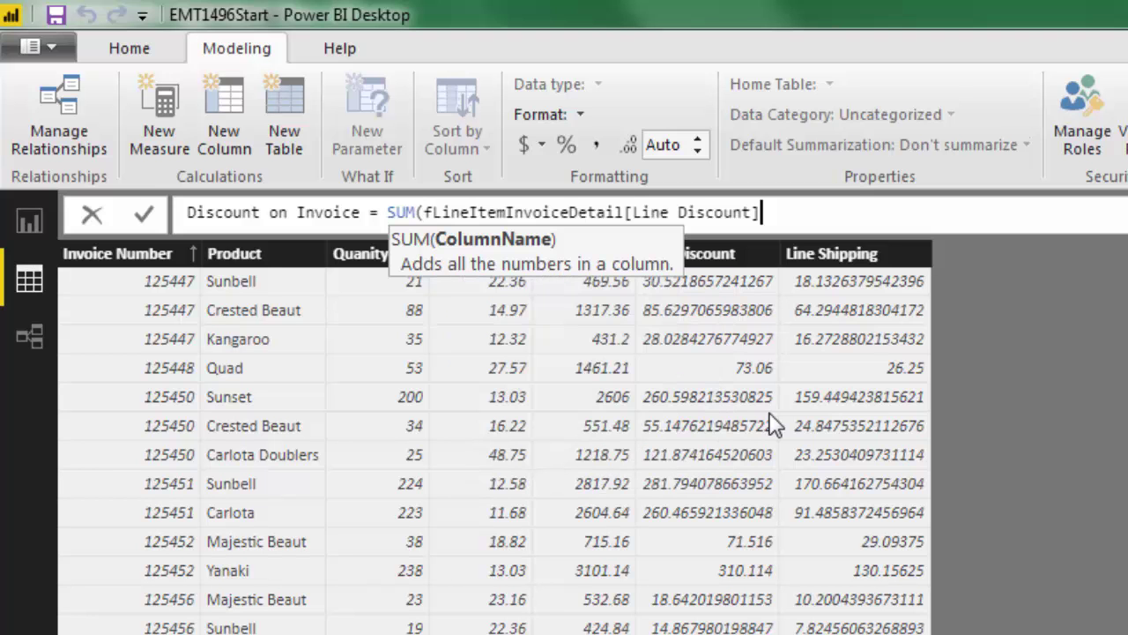
key("Return")
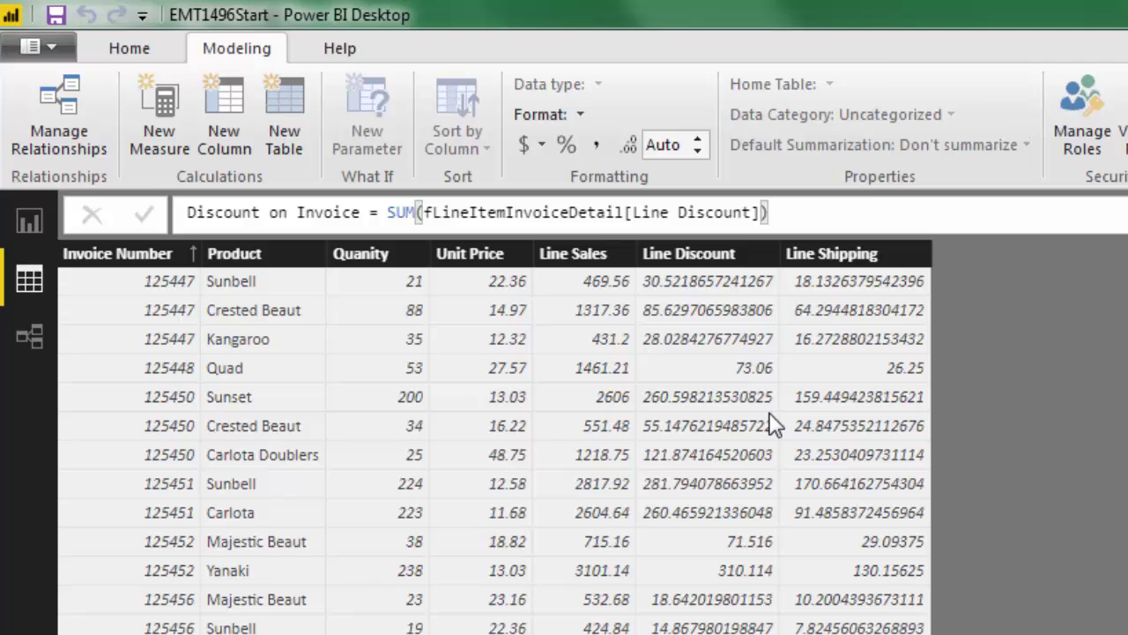
left_click(543, 147)
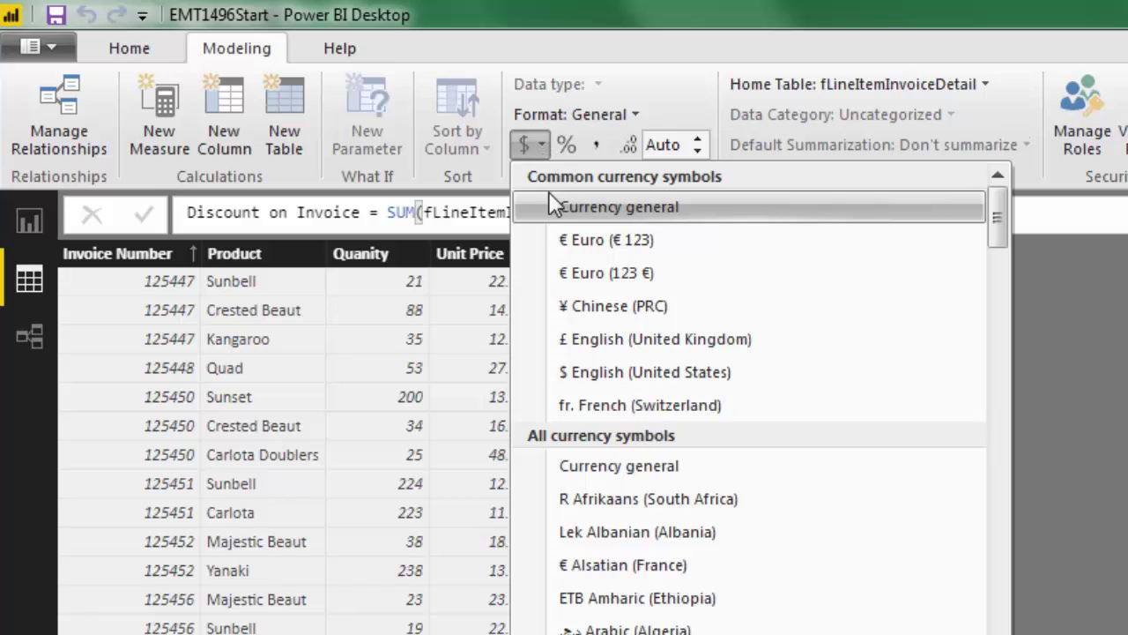
left_click(617, 372)
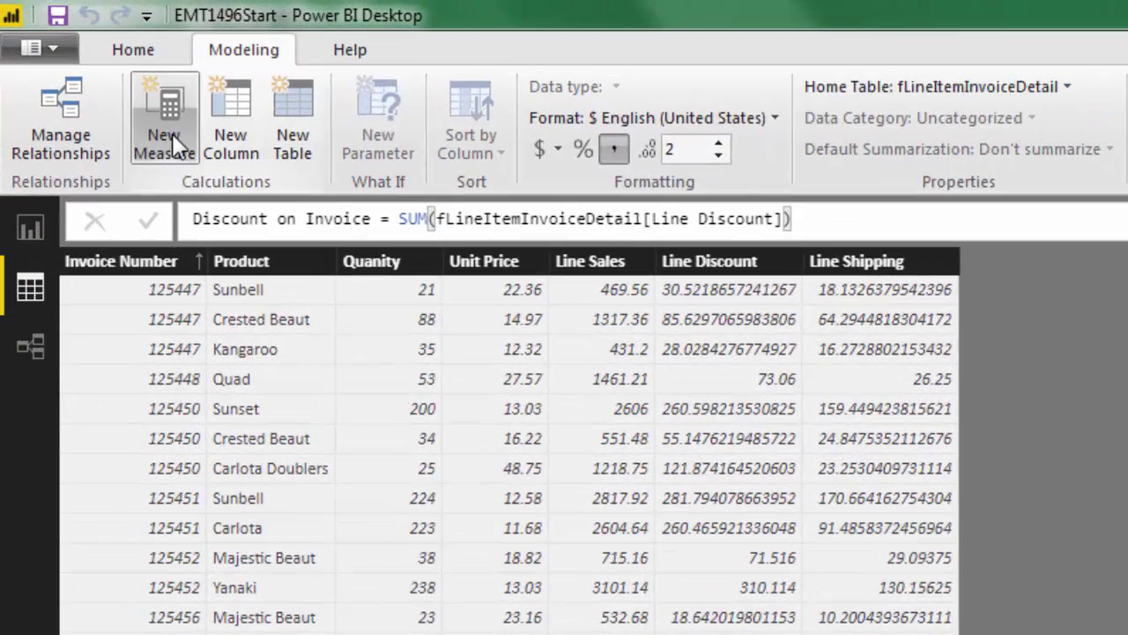
Create the measure Shipping On Invoice = SUM(fLineItemInvoiceDetail[Line Shipping]) and format it as $ English (United States)
left_click(172, 133)
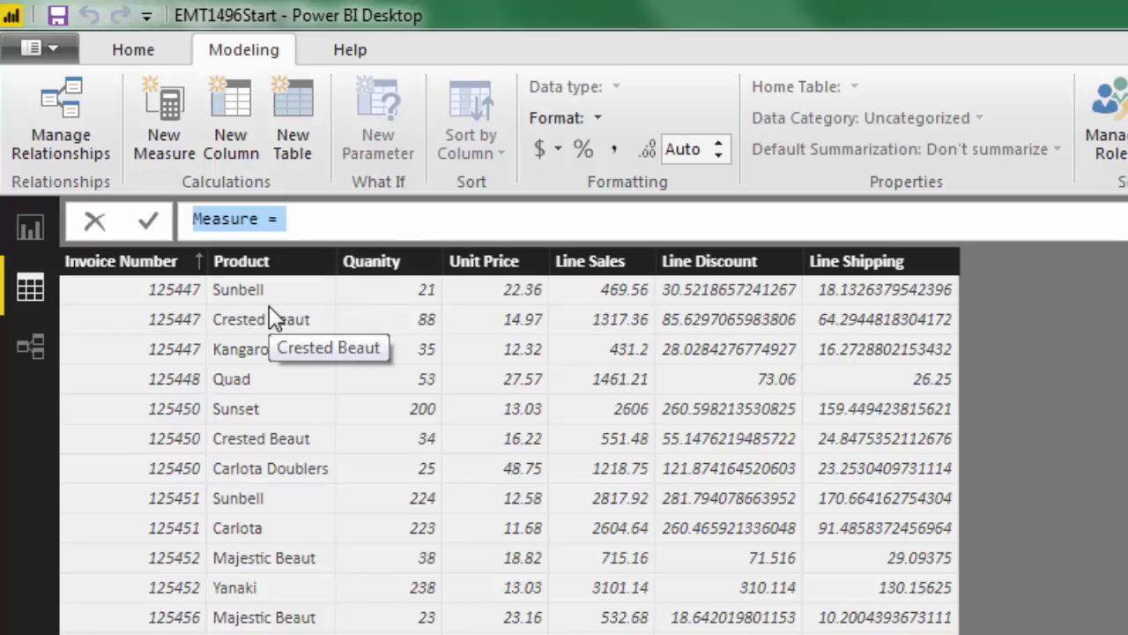
type("Shipping On Invoice = S")
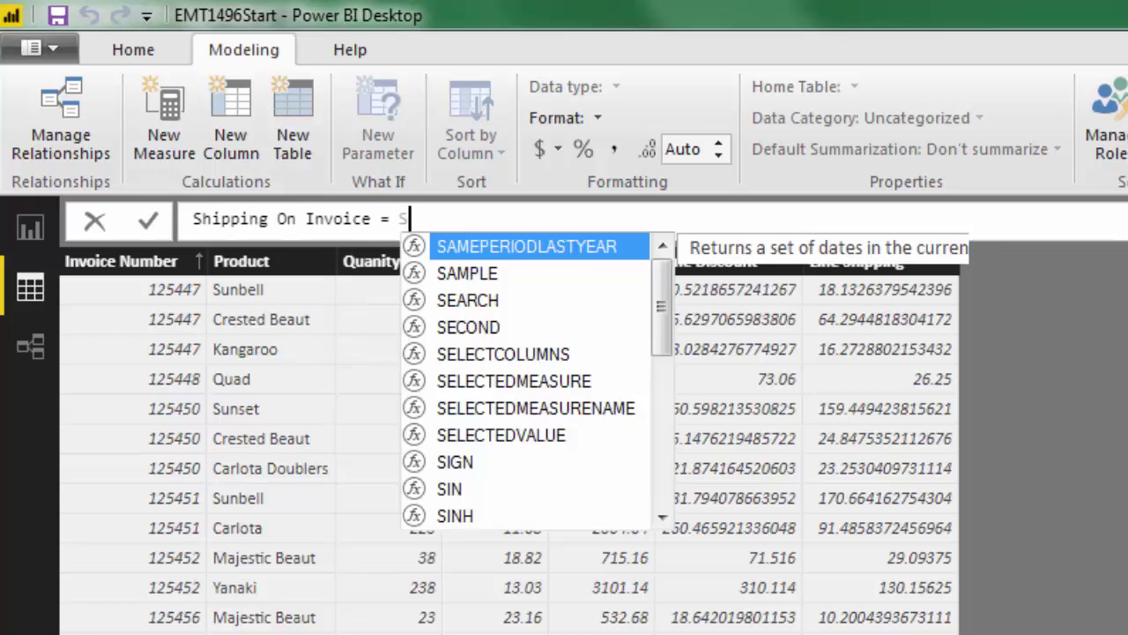
type("UM(fl")
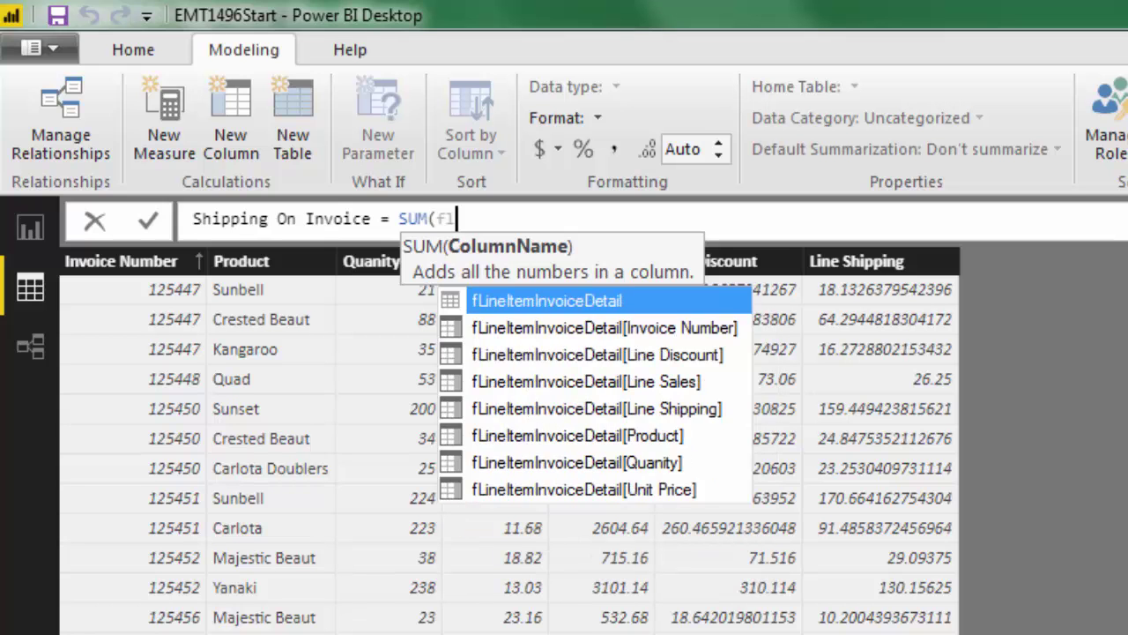
key("Down")
key("Down")
key("Down")
key("Down")
key("Tab")
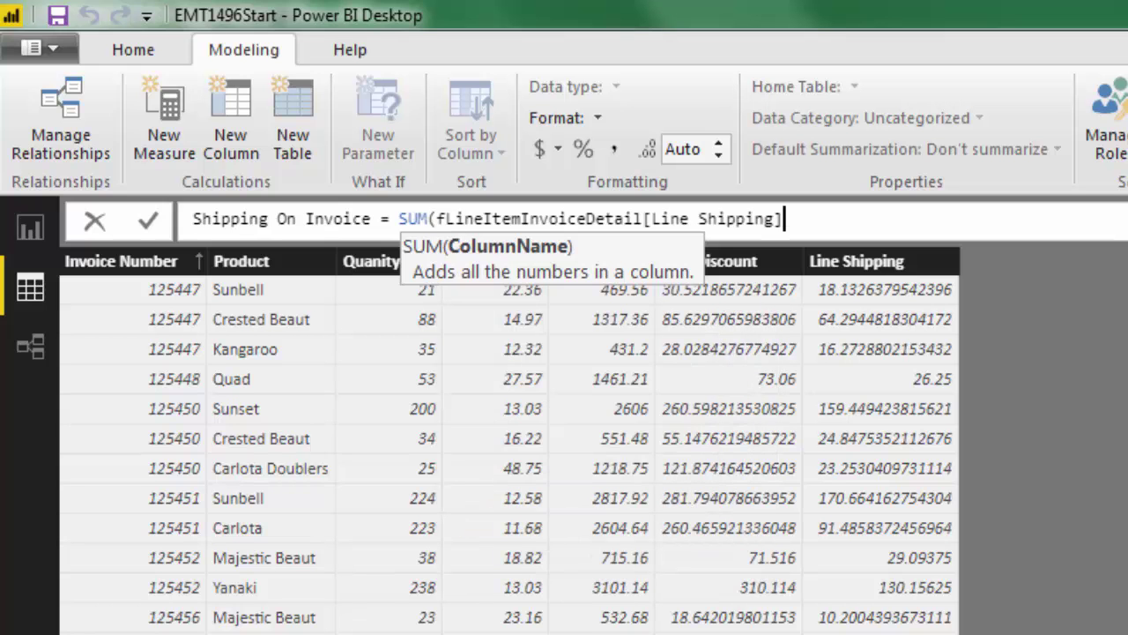
type(")")
key("Return")
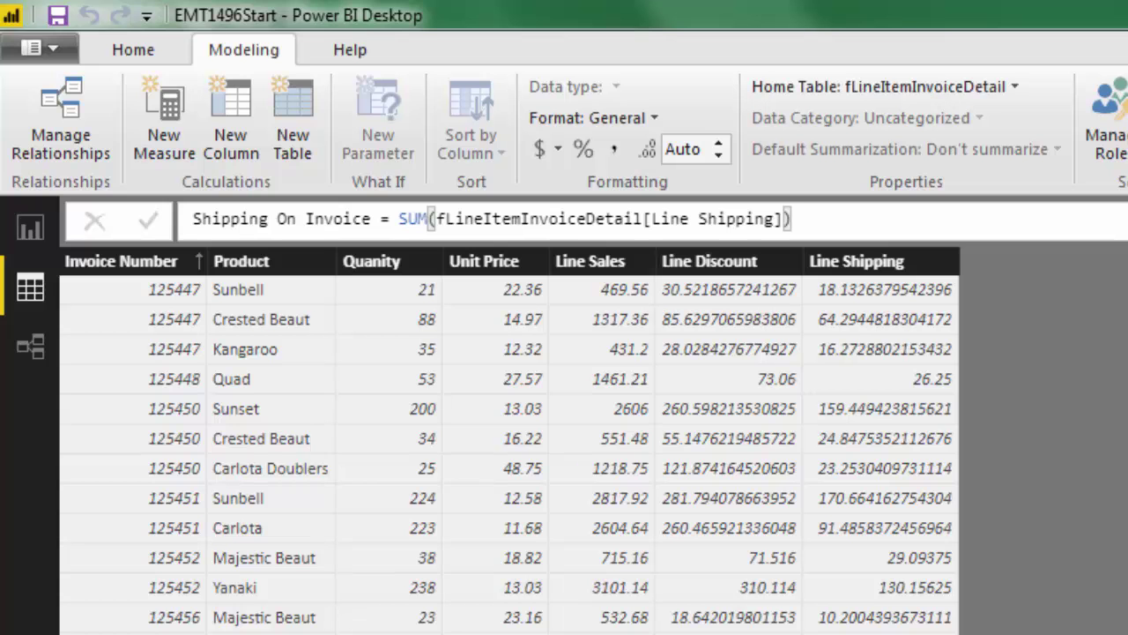
left_click(559, 150)
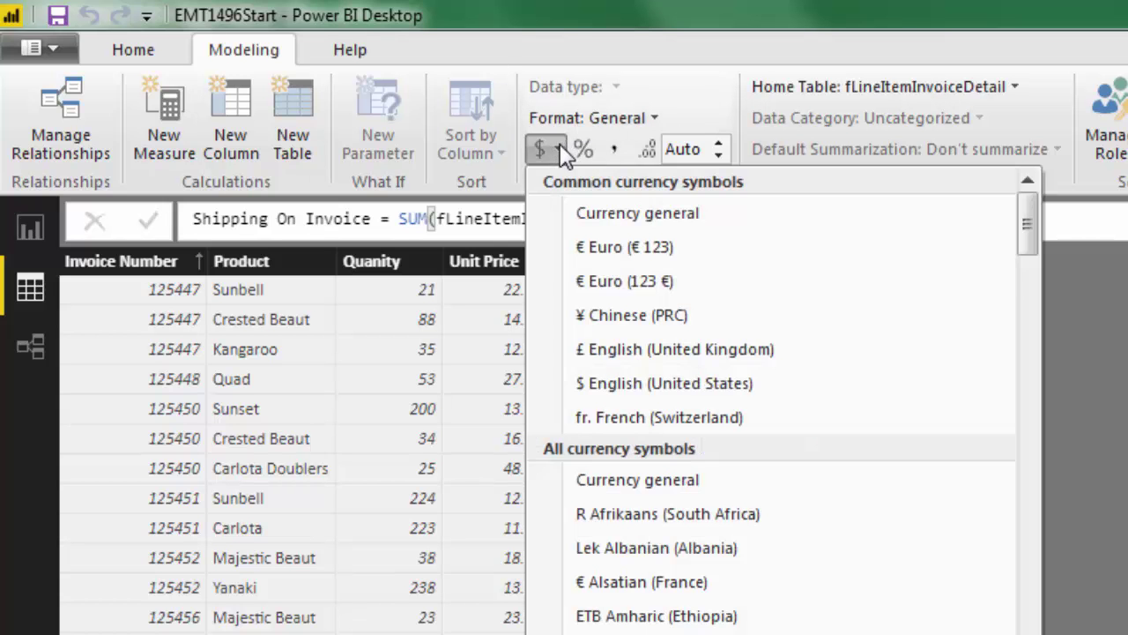
left_click(650, 384)
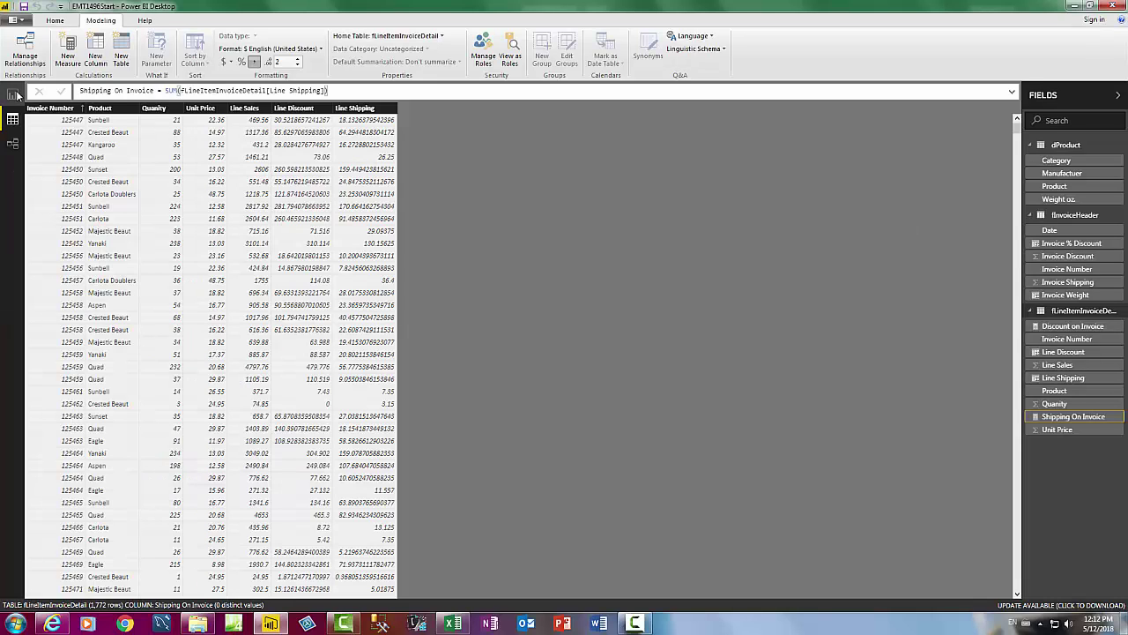
Hide the whole fInvoiceHeader table from report view using the relationship diagram
left_click(14, 94)
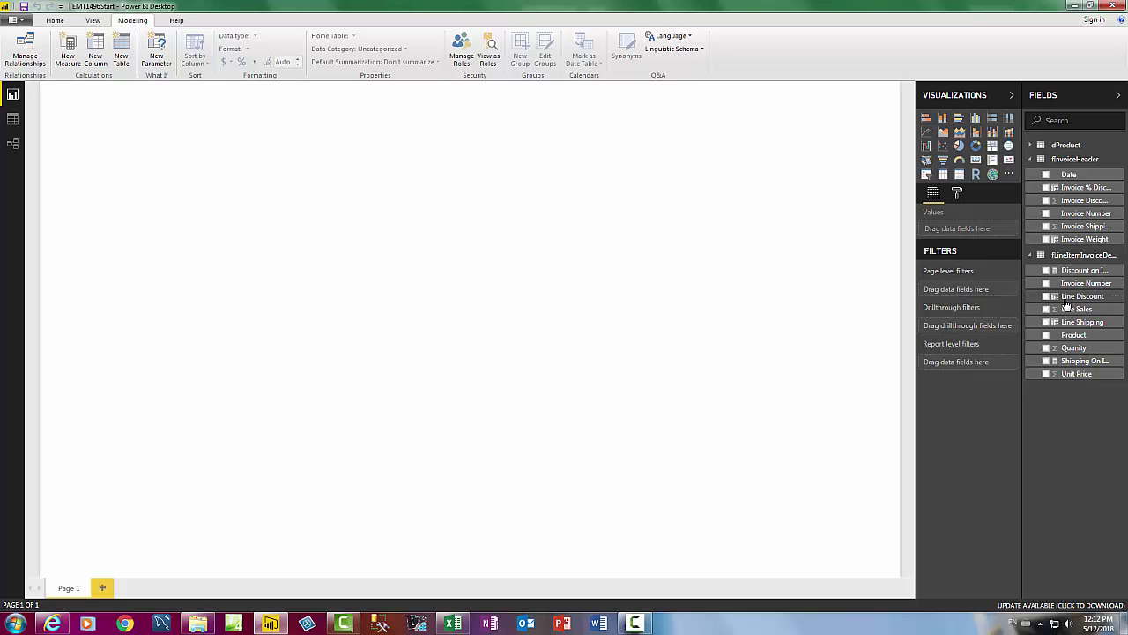
left_click(13, 143)
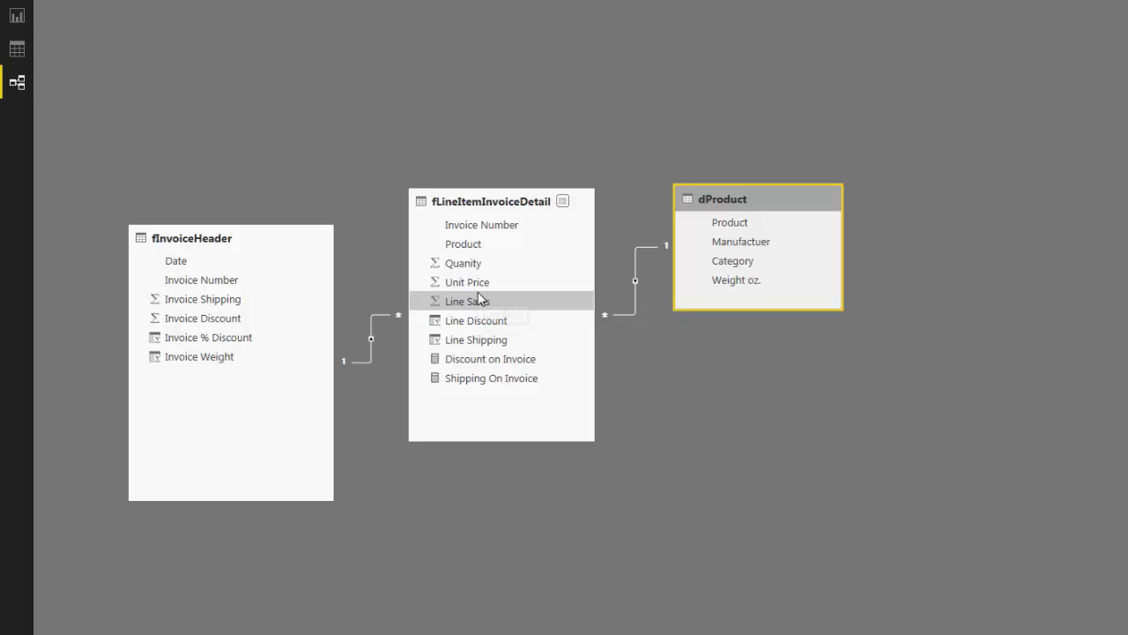
left_click(465, 232)
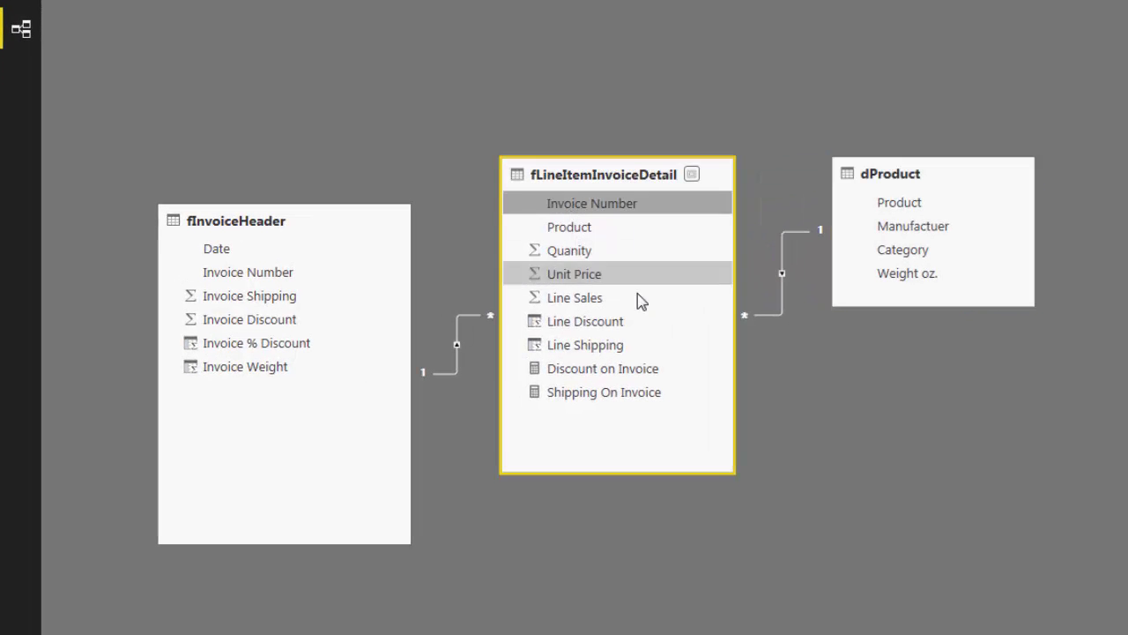
left_click(623, 327)
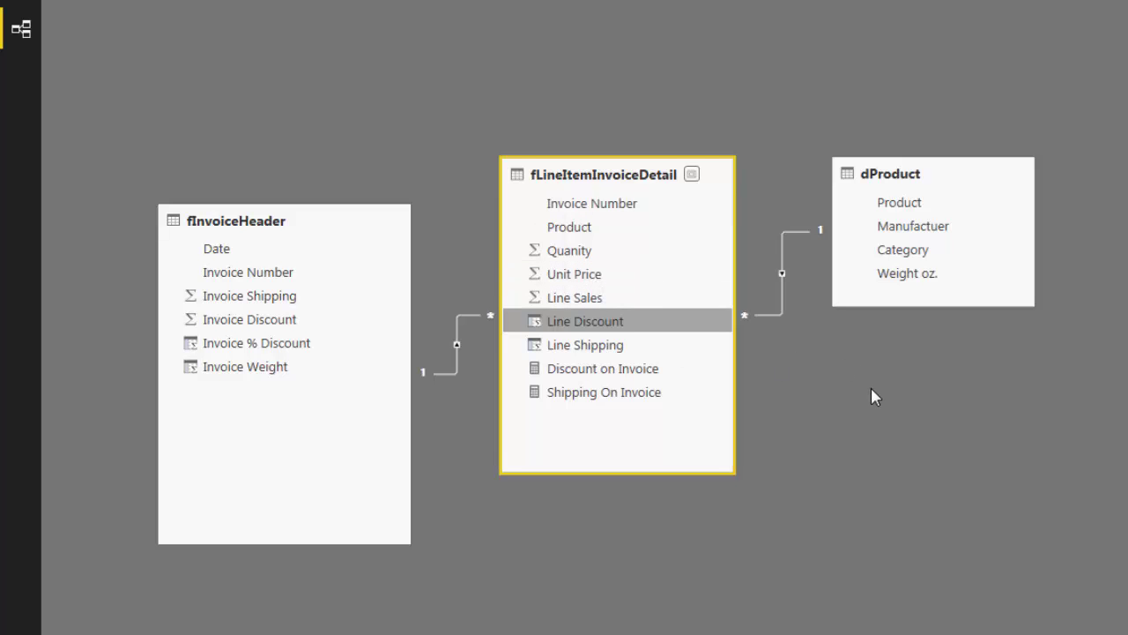
left_click(641, 188)
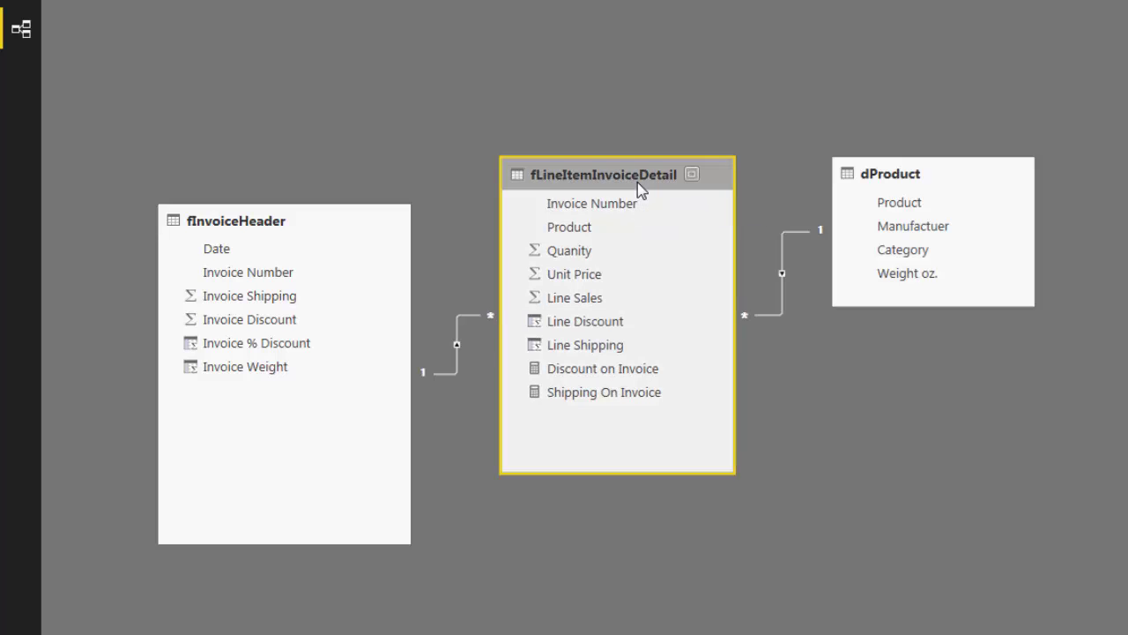
left_click(344, 228)
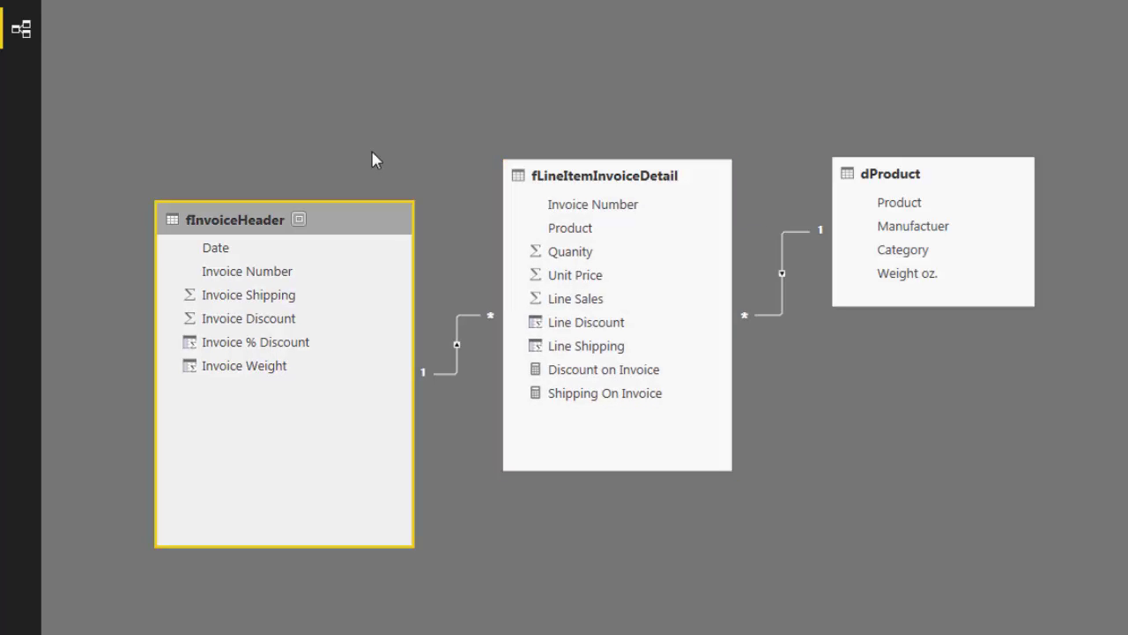
right_click(336, 232)
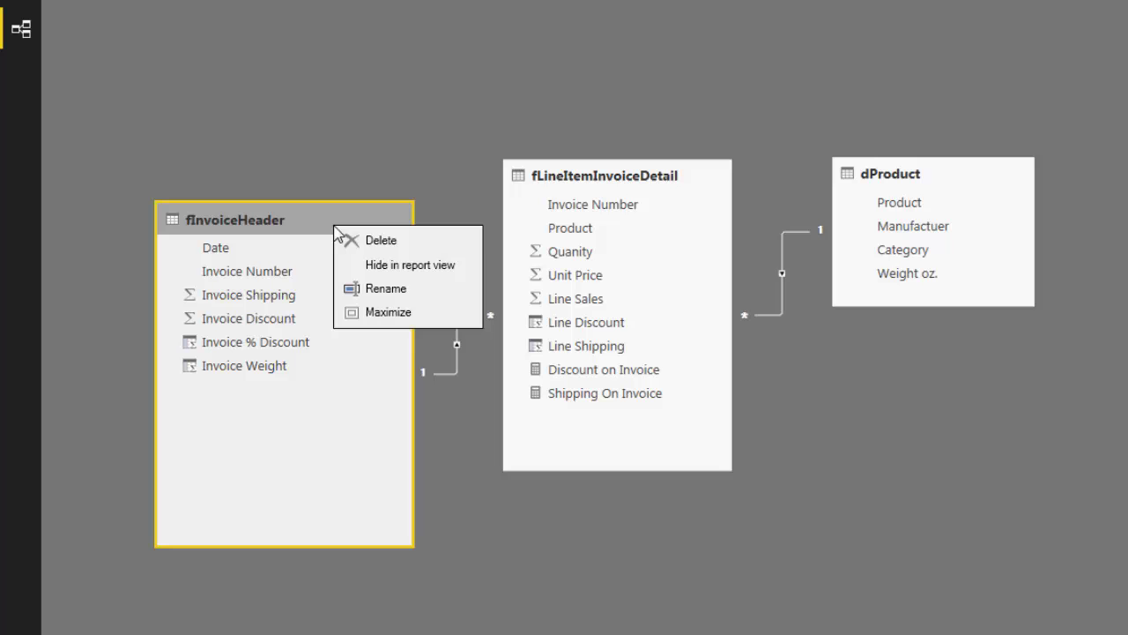
left_click(383, 273)
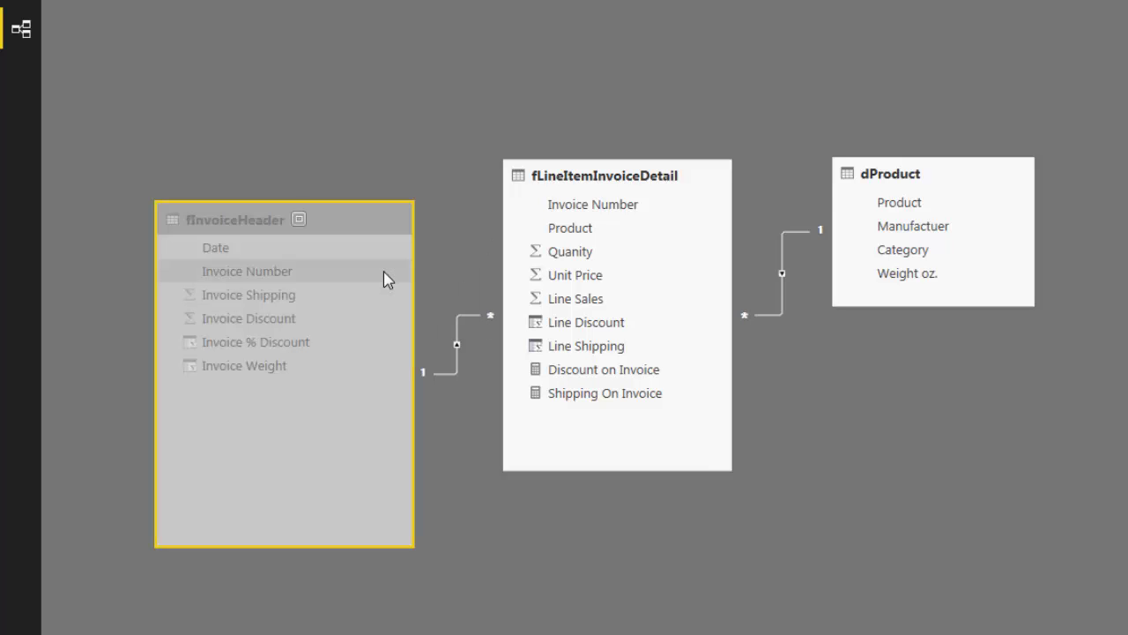
Hide the Unit Price, Line Sales, Line Discount and Line Shipping columns of fLineItemInvoiceDetail from report view
left_click(550, 275)
right_click(551, 278)
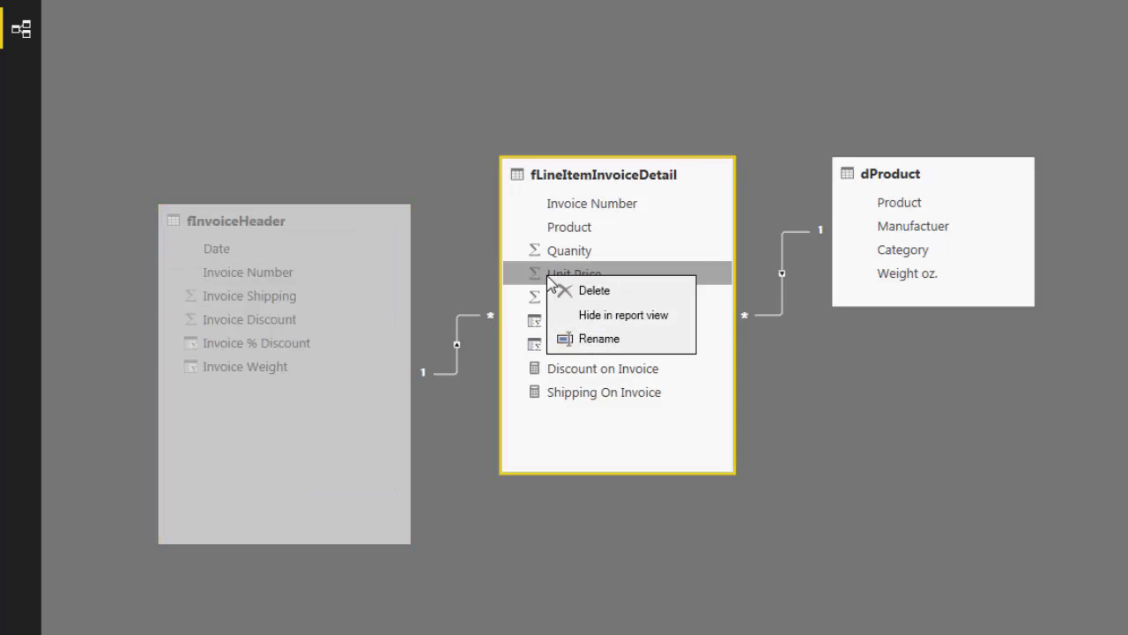
left_click(597, 319)
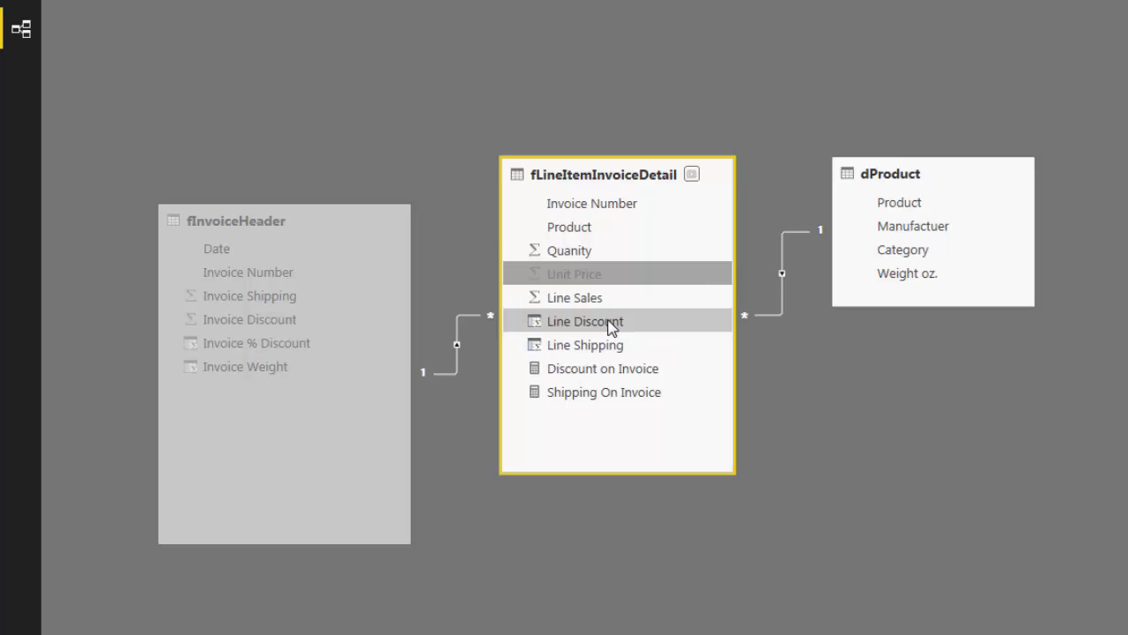
right_click(590, 300)
left_click(635, 338)
right_click(606, 322)
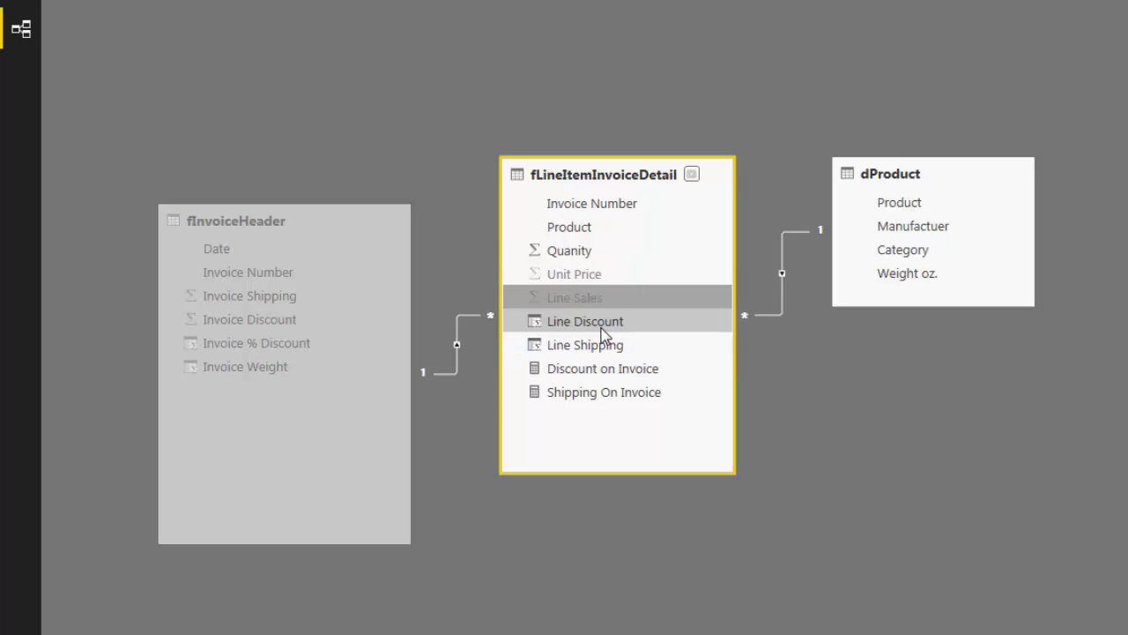
left_click(648, 350)
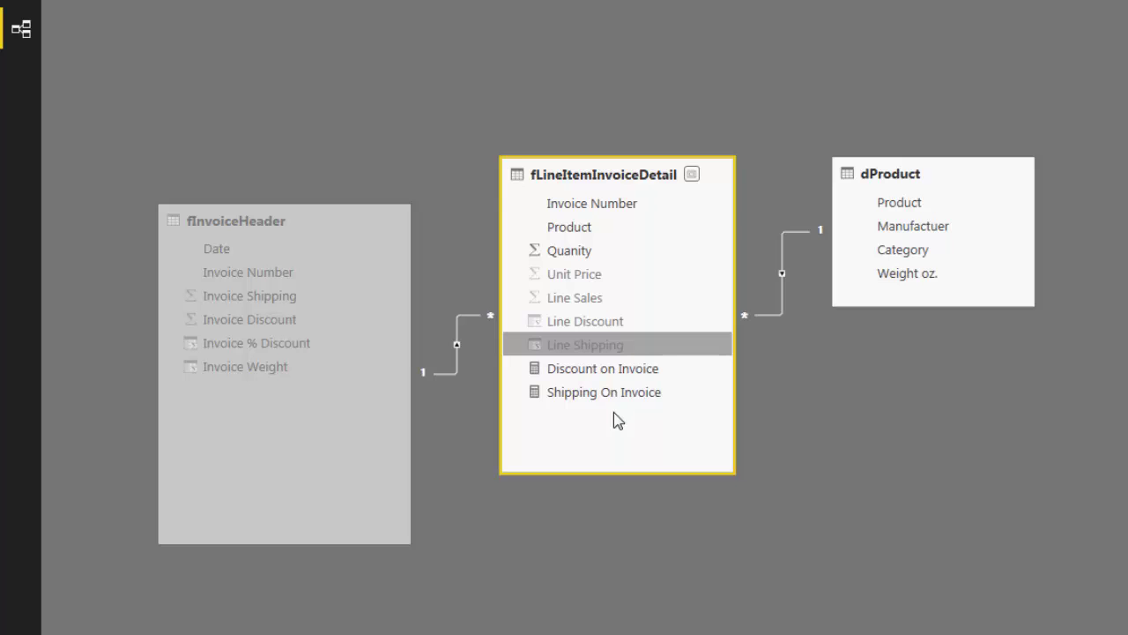
Hide the Product and Invoice Number columns of fLineItemInvoiceDetail from report view and check the remaining dProduct and fact table fields in the report
right_click(586, 229)
left_click(631, 265)
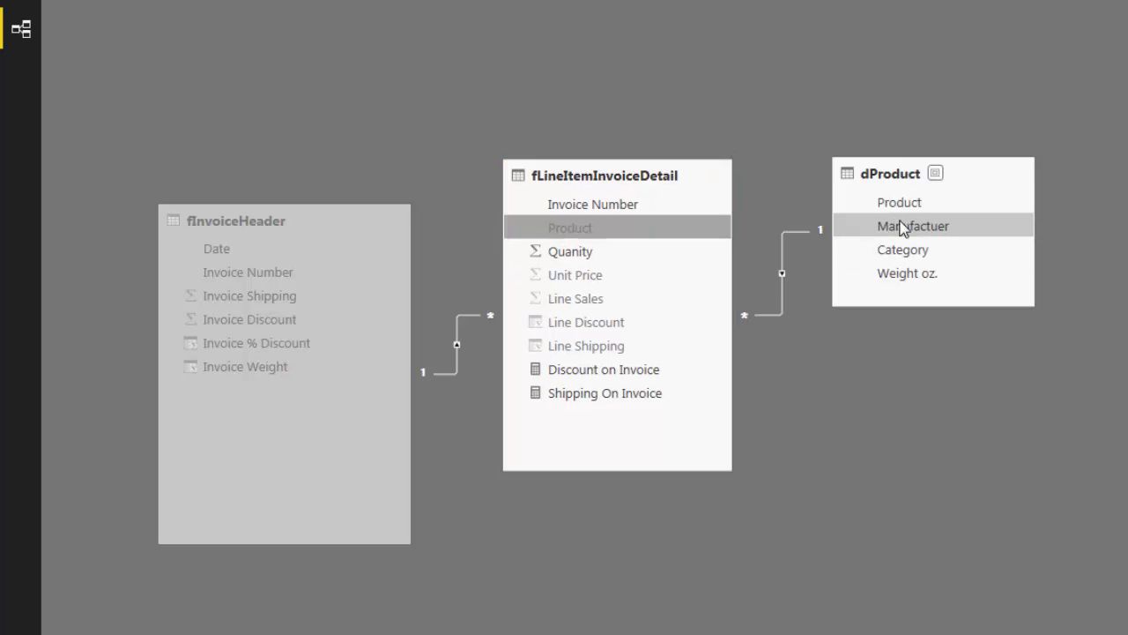
right_click(572, 206)
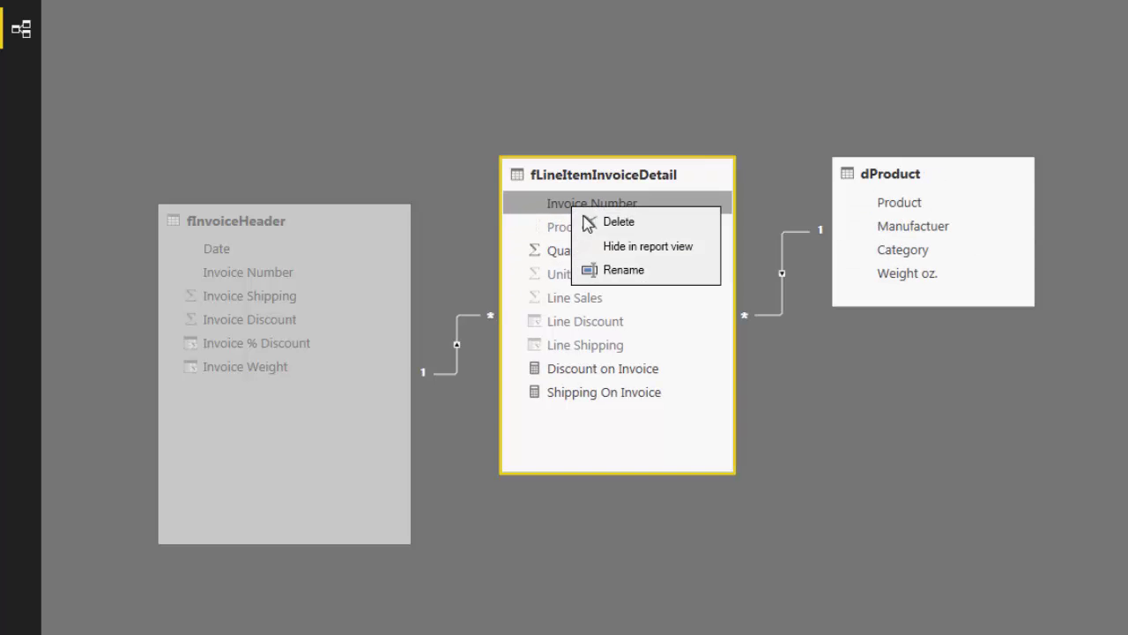
left_click(637, 248)
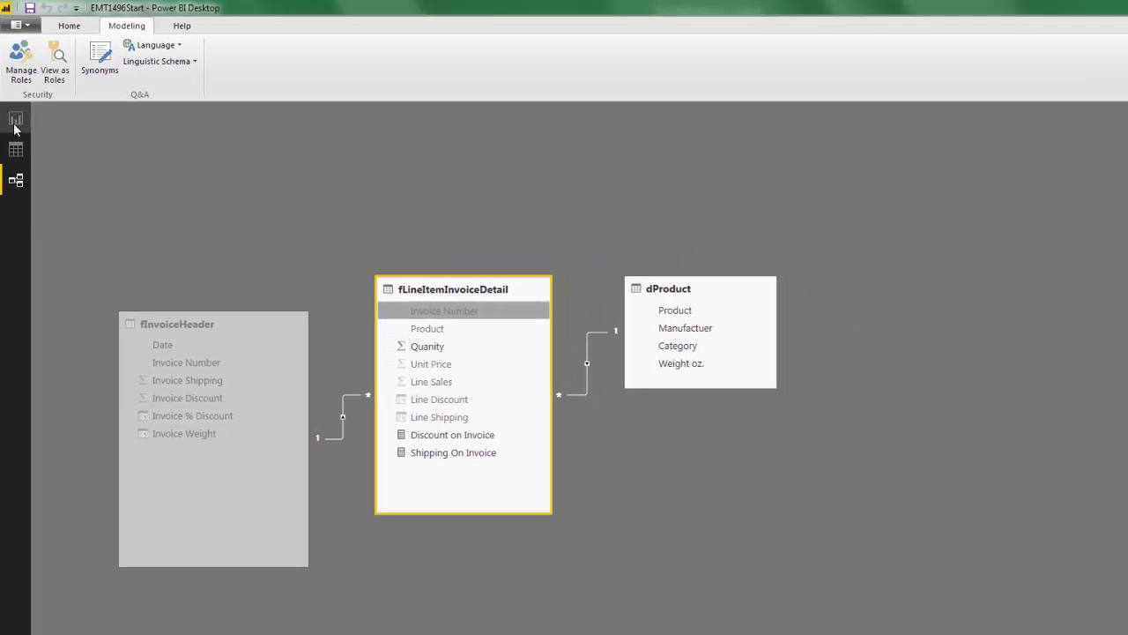
left_click(16, 120)
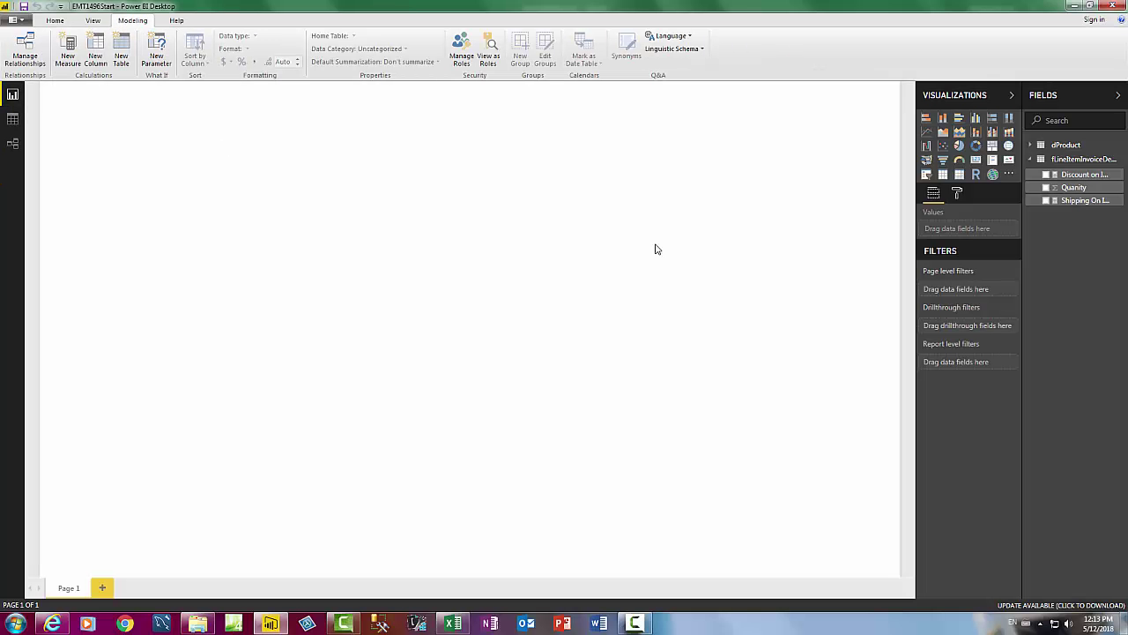
left_click(1058, 145)
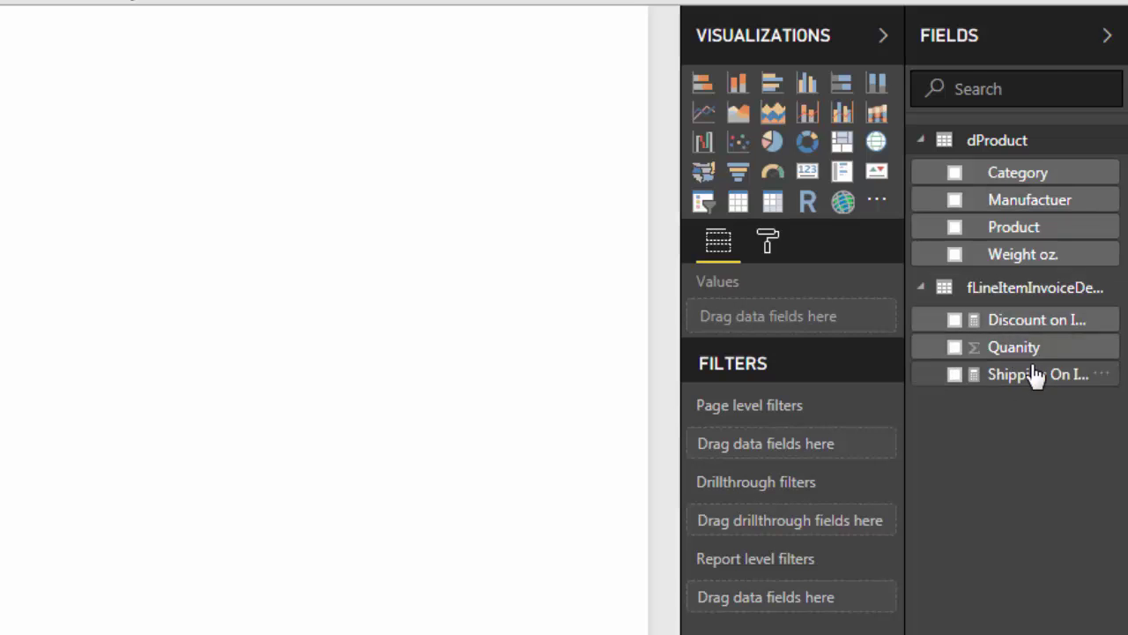
Hide the Quanity column of fLineItemInvoiceDetail from report view and return to the report page
left_click(14, 144)
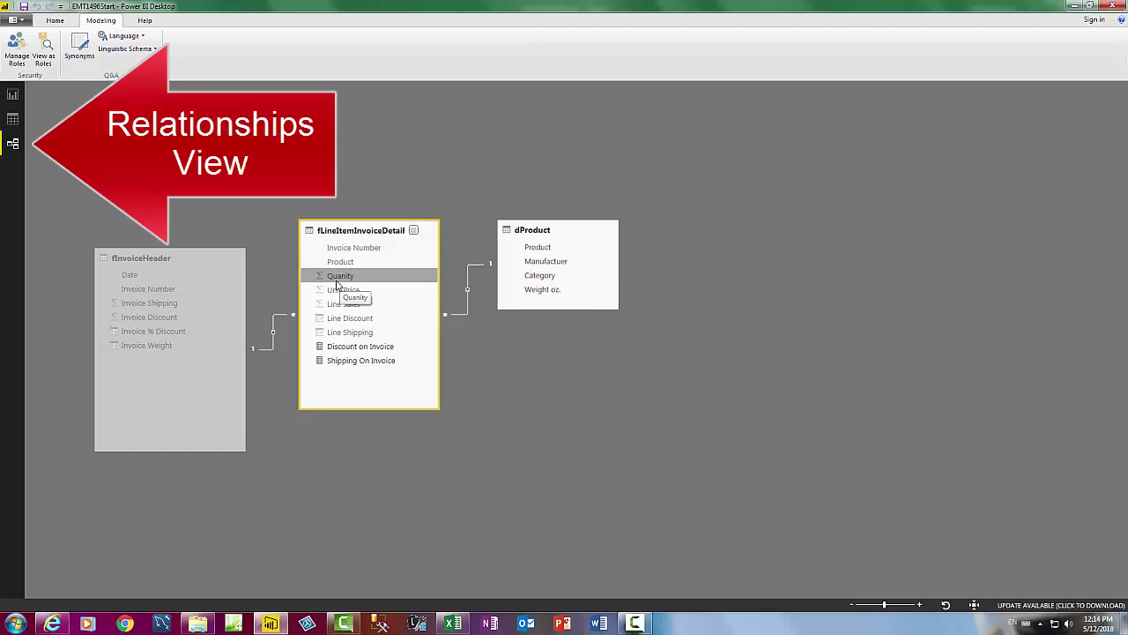
right_click(337, 280)
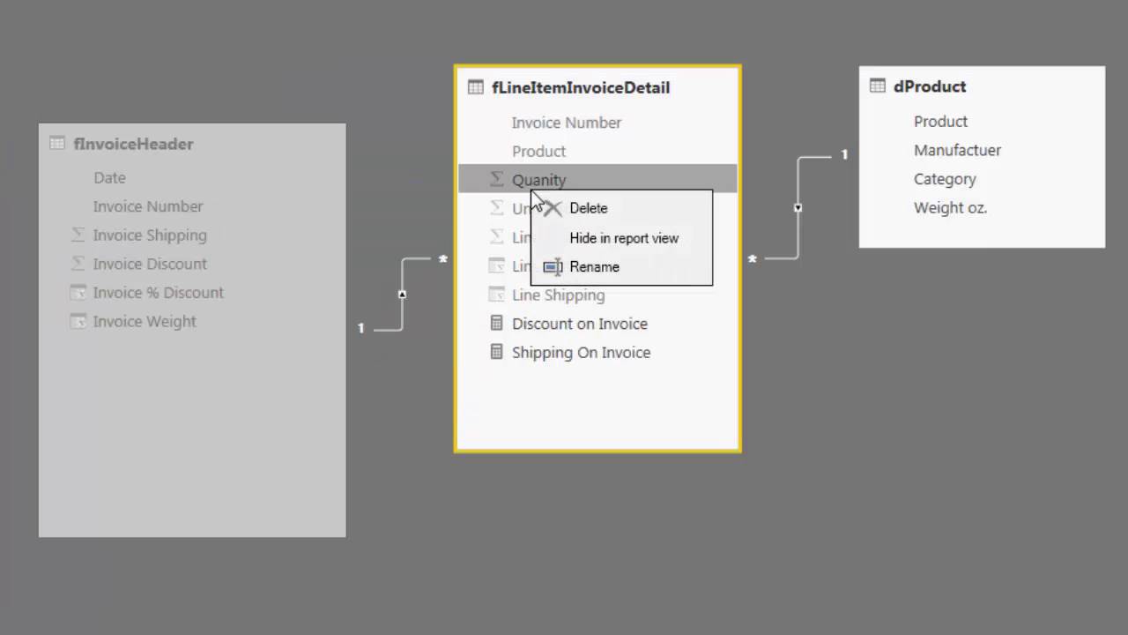
left_click(607, 238)
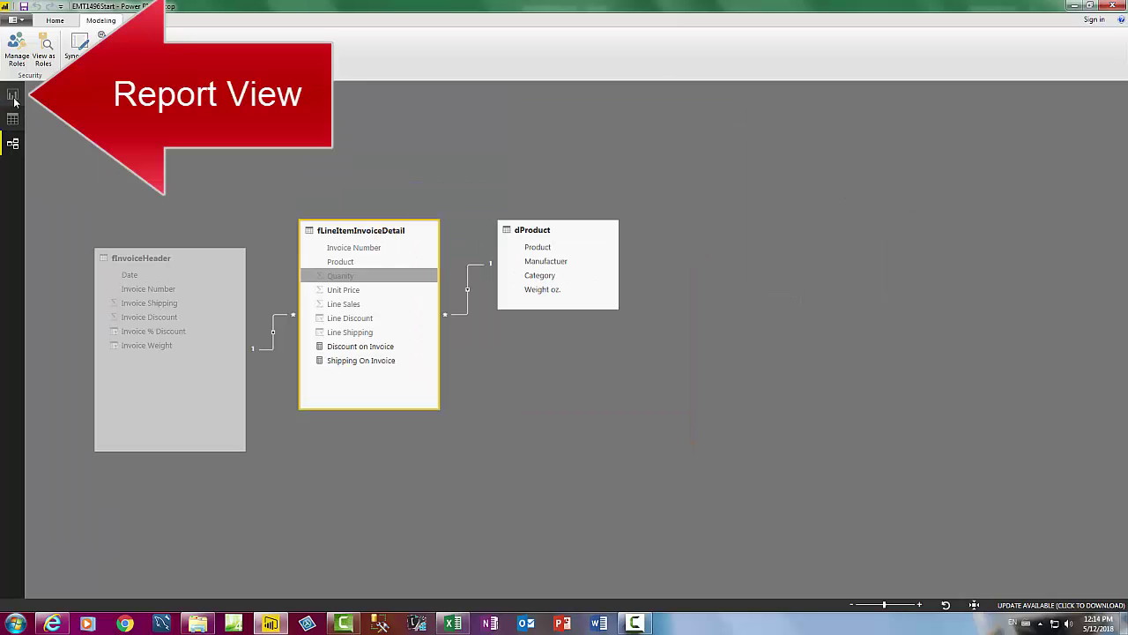
left_click(13, 95)
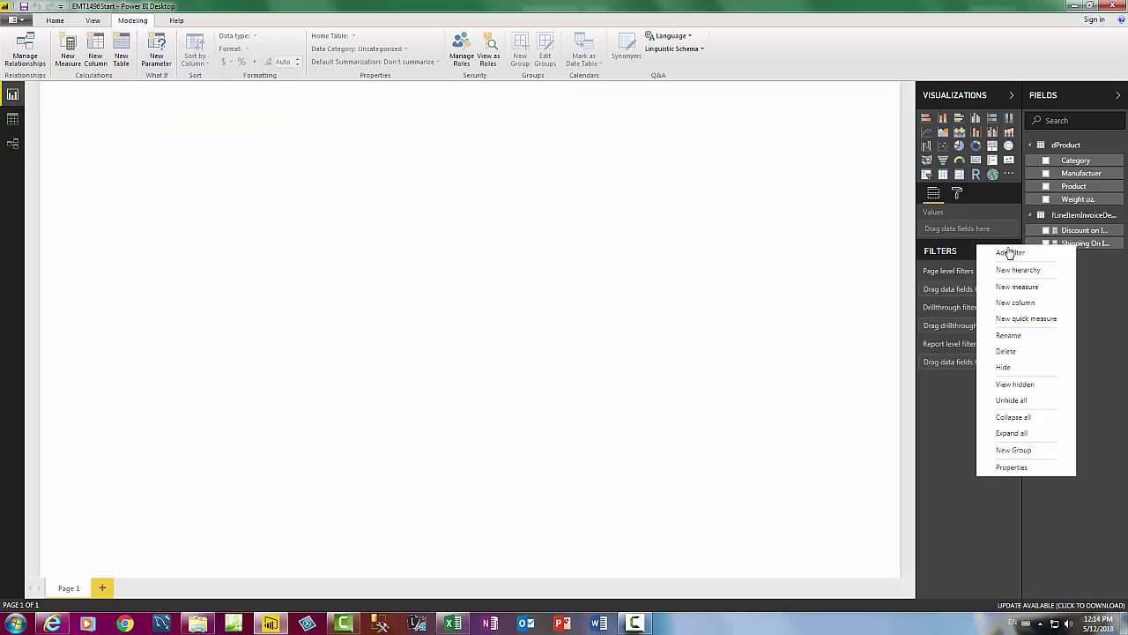
left_click(1112, 371)
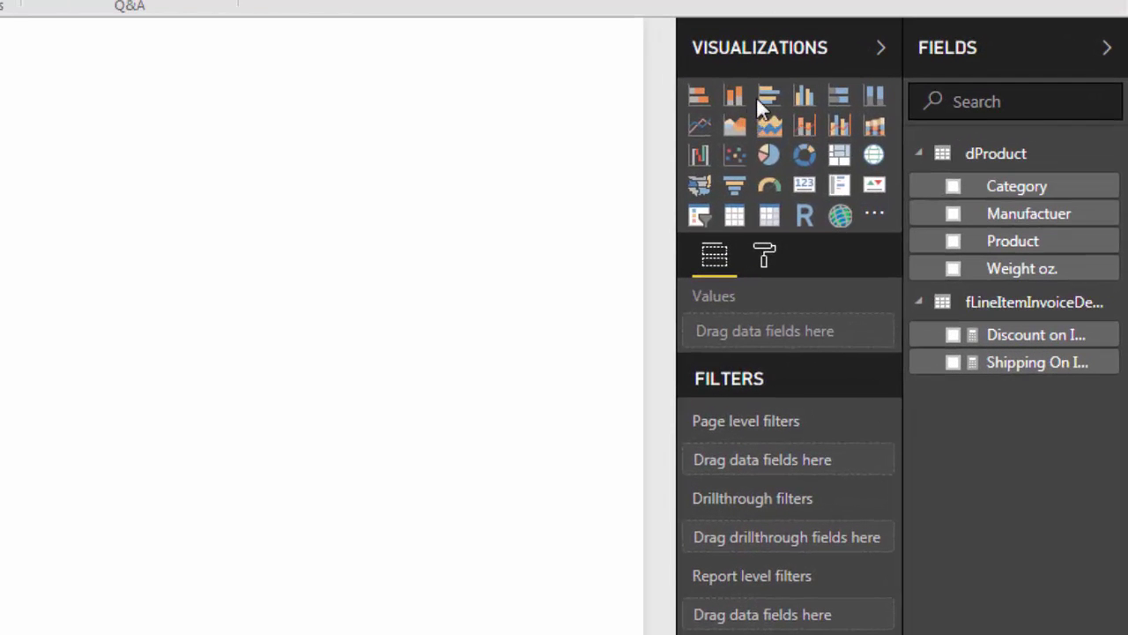
Create a wide clustered column chart of Discount on Invoice and Shipping On Invoice by Product
left_click(804, 97)
left_click(954, 243)
left_click(953, 336)
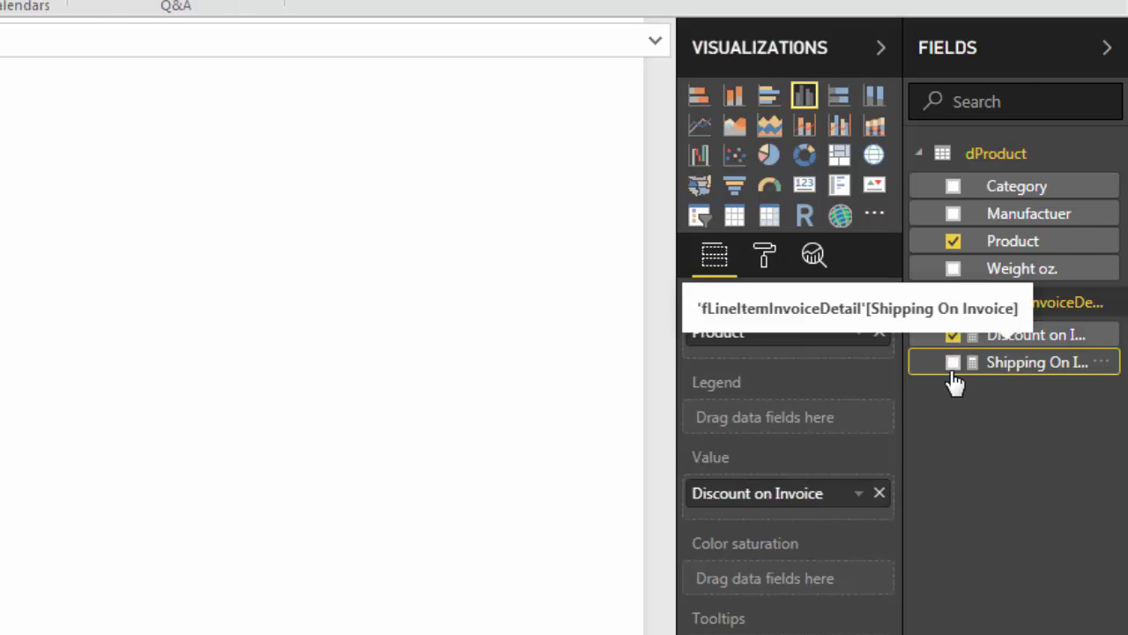
left_click(952, 371)
left_click_drag(235, 195, 453, 209)
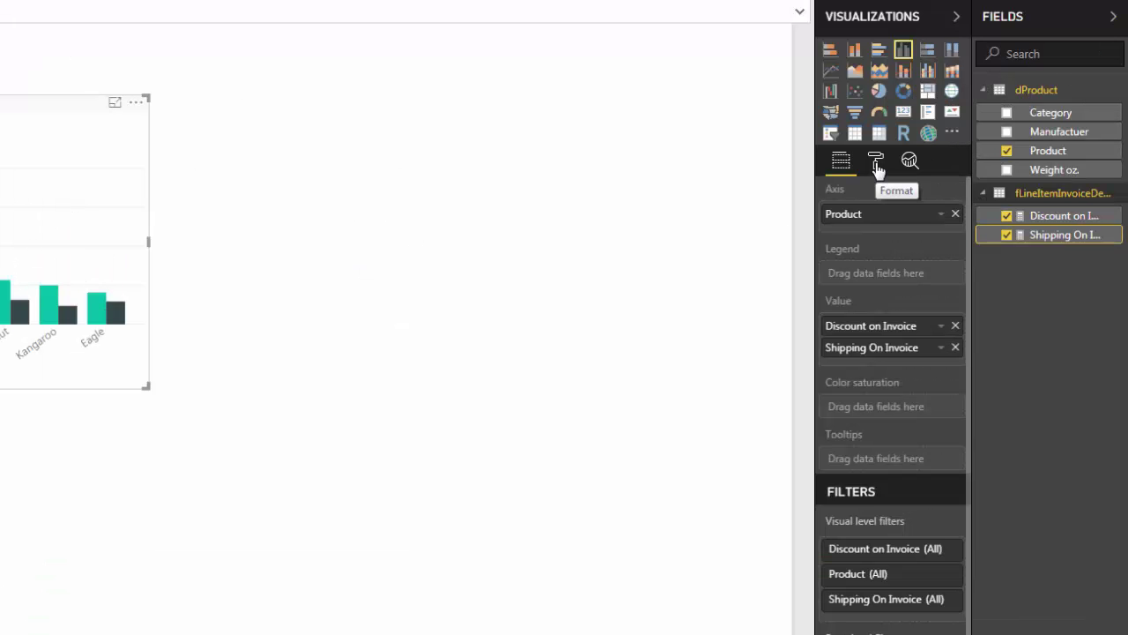
Turn on data labels for the product chart
left_click(876, 163)
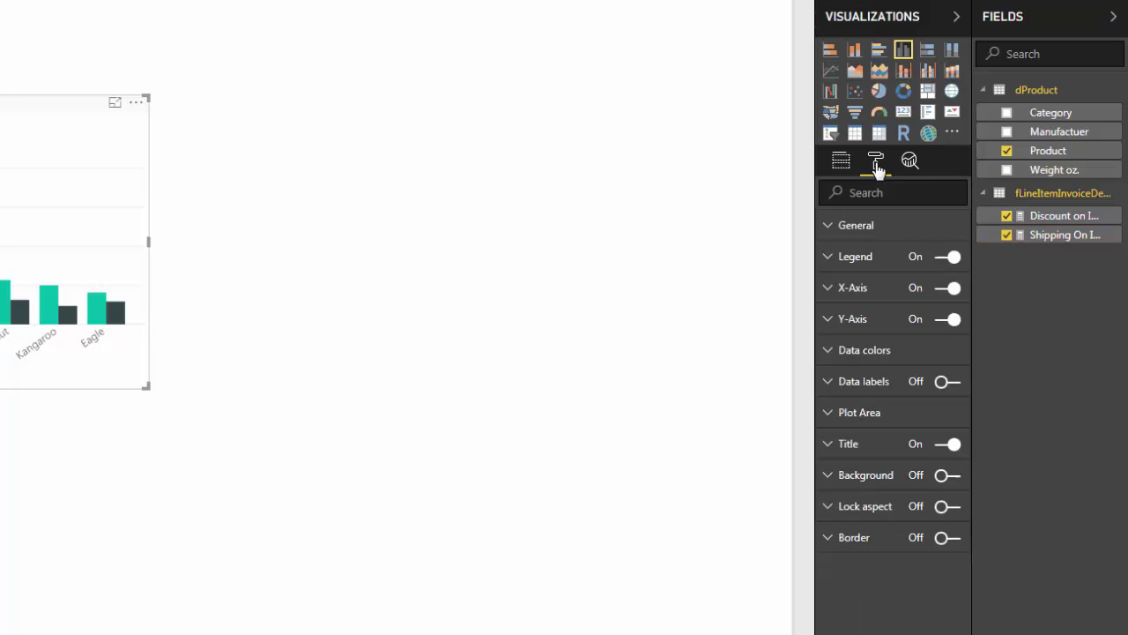
left_click(829, 384)
left_click(957, 384)
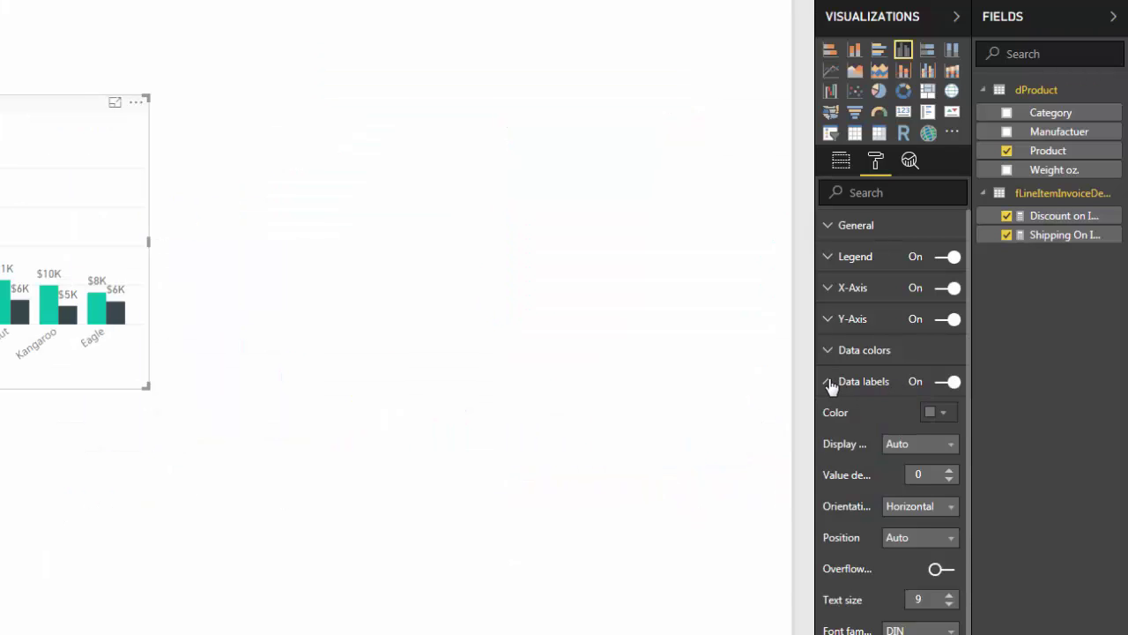
left_click(831, 385)
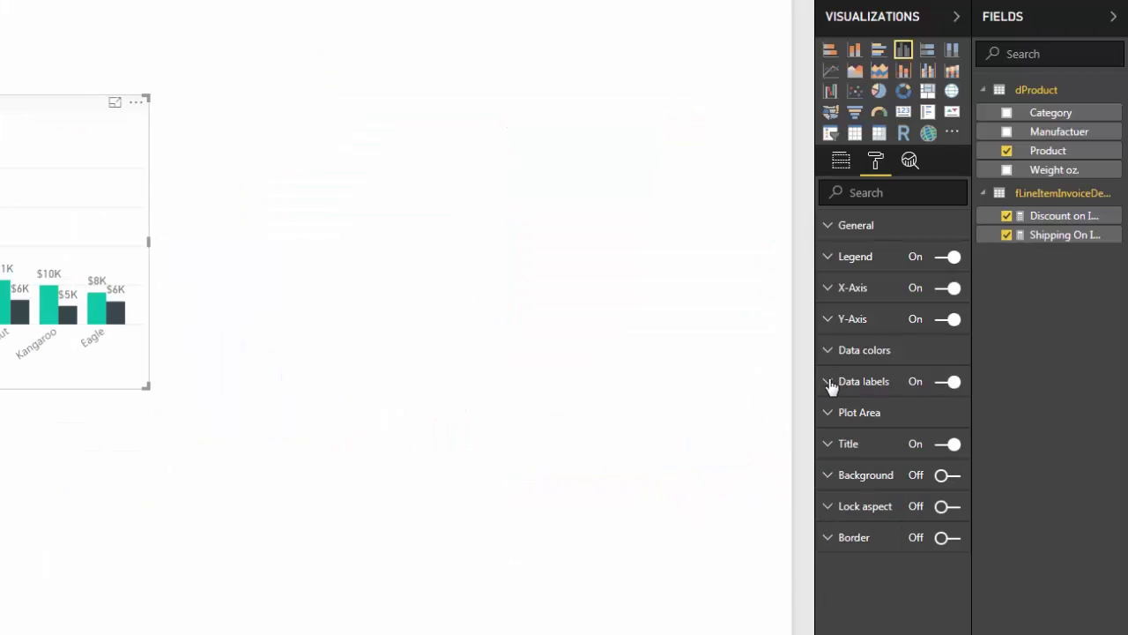
Center the product chart's title and enlarge its text size
left_click(830, 444)
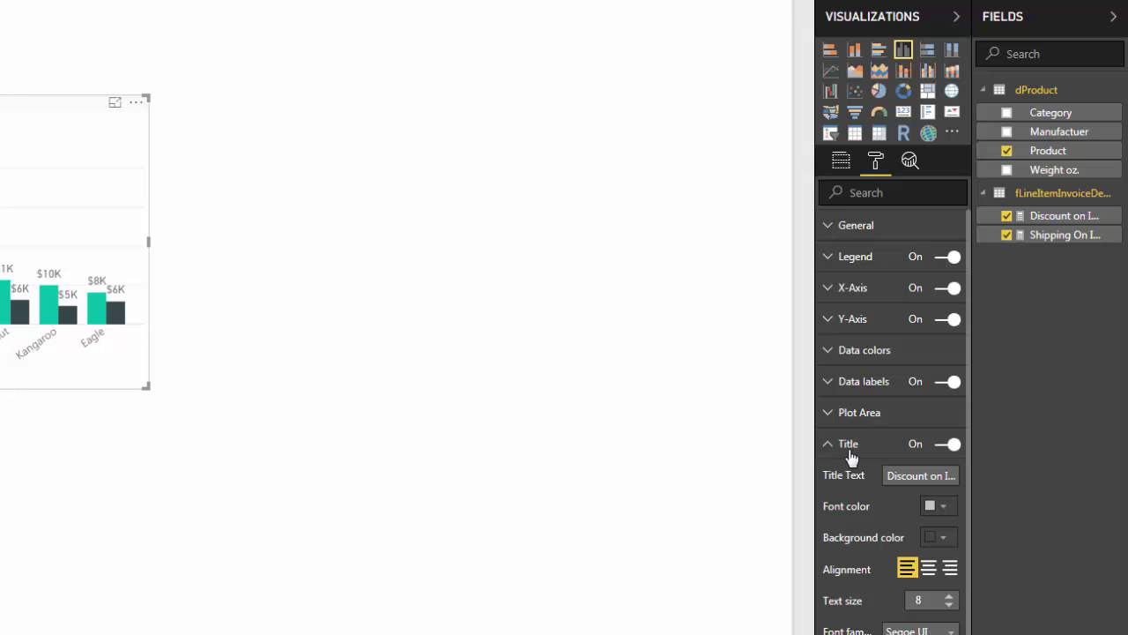
left_click(930, 569)
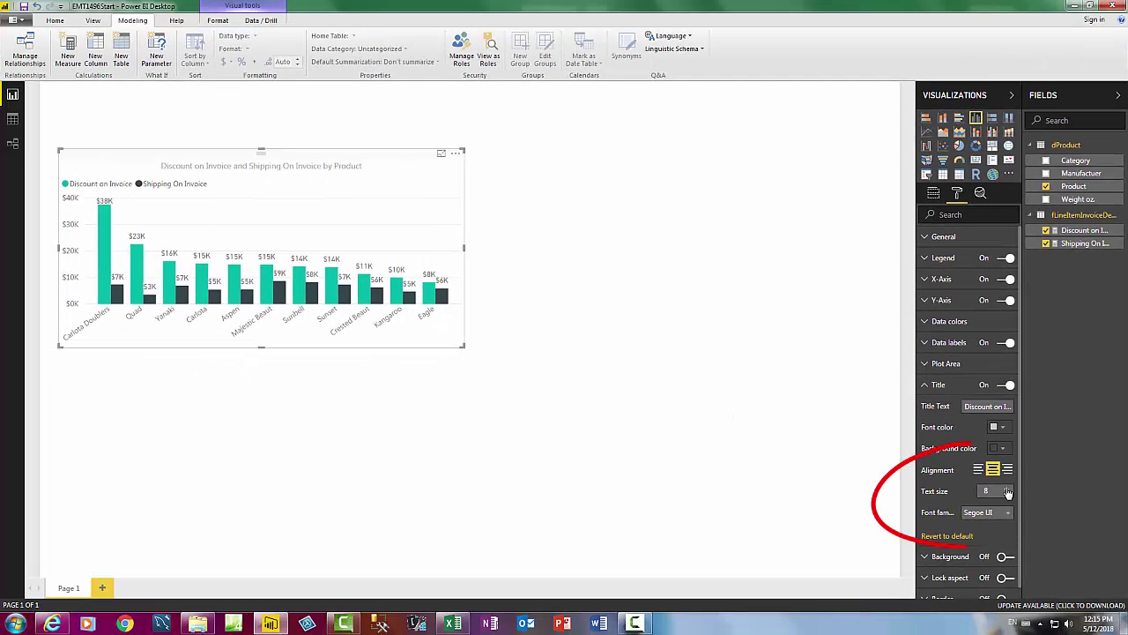
left_click(1009, 489)
left_click(1008, 489)
left_click(1008, 489)
left_click(1008, 489)
Make the product chart taller and slightly wider so the product names fit horizontally
left_click(262, 352)
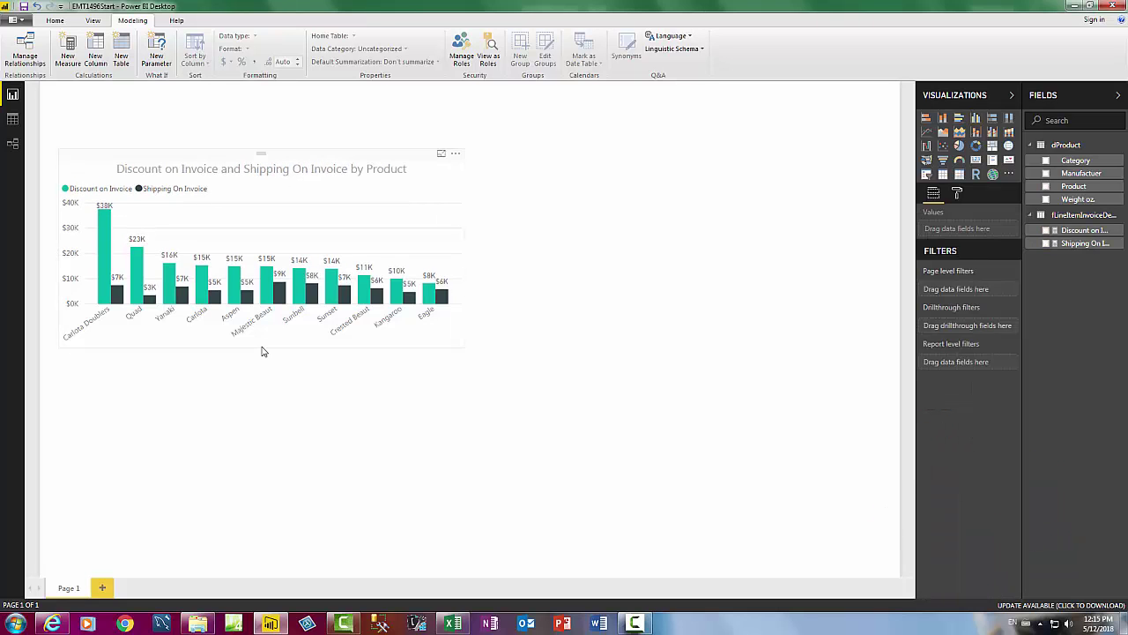
left_click(262, 349)
left_click_drag(262, 347, 262, 384)
left_click_drag(465, 265, 499, 264)
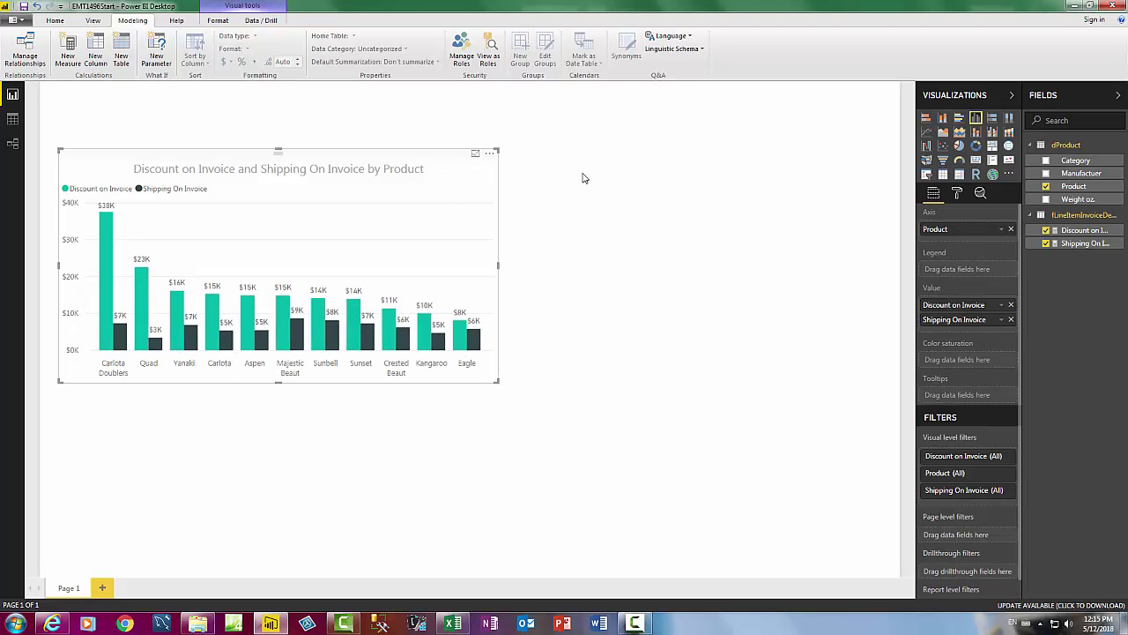
left_click(557, 179)
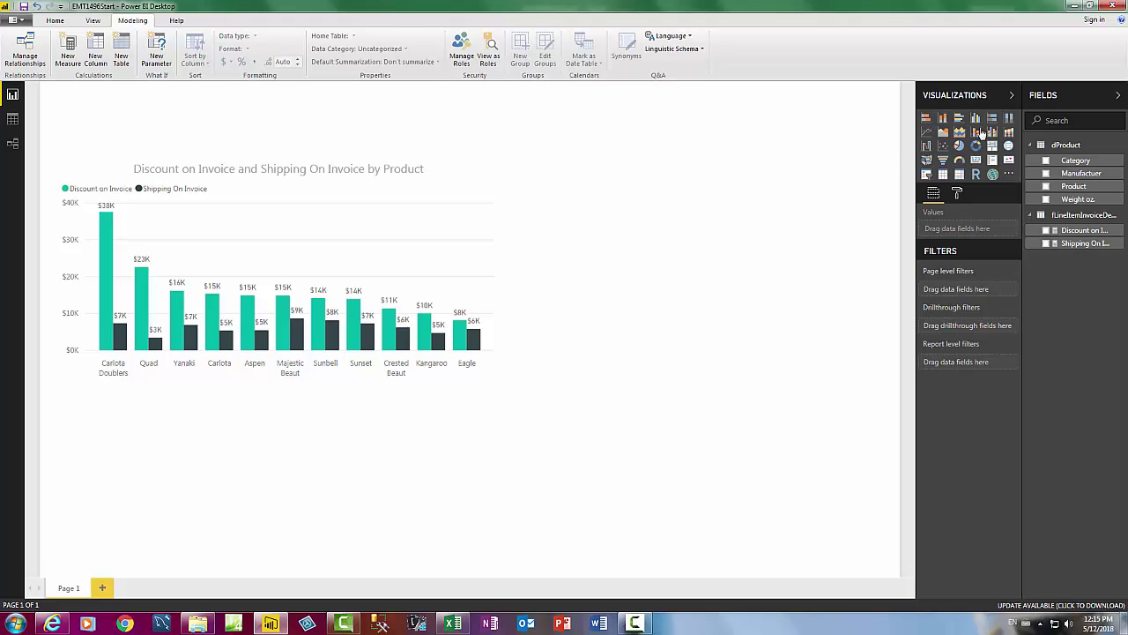
Add a second, empty clustered column chart, about half as wide as the product chart, and place it to the right of that chart
left_click(976, 118)
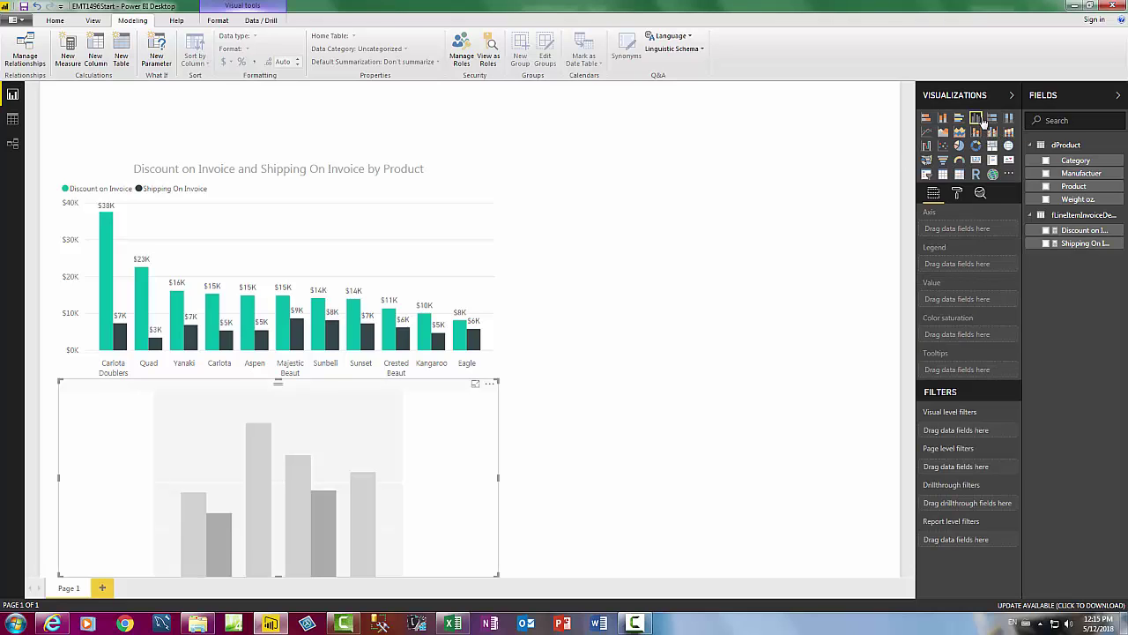
left_click_drag(398, 389, 637, 204)
left_click_drag(412, 291, 624, 291)
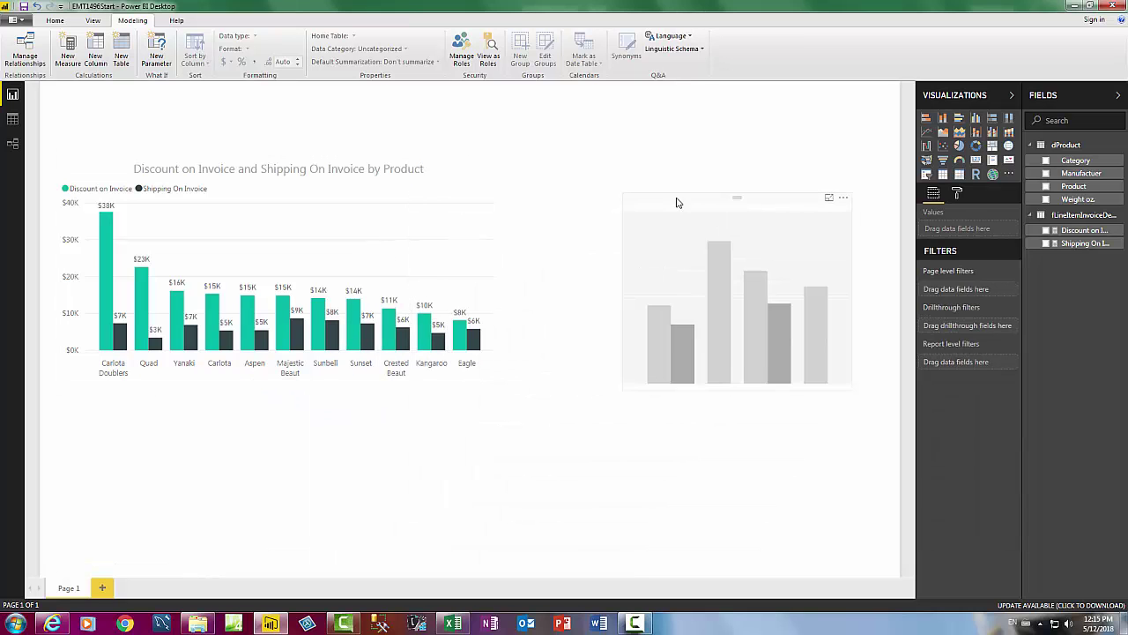
left_click_drag(678, 203, 626, 175)
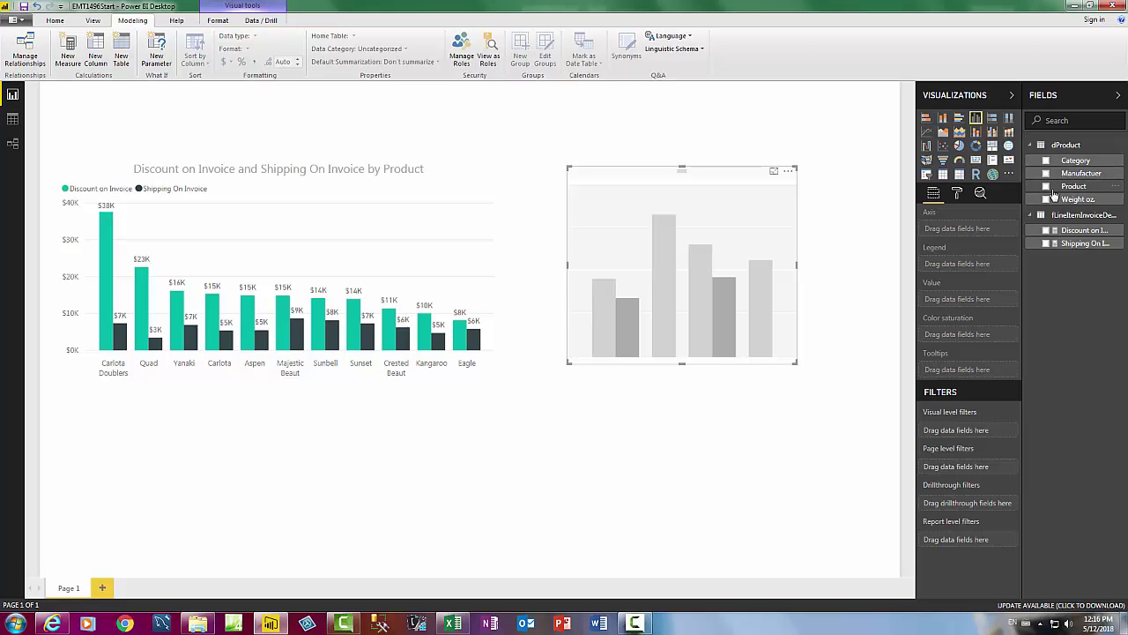
Plot Discount on Invoice and Shipping On Invoice by Manufactuer in the second chart and enlarge it slightly
left_click(1047, 174)
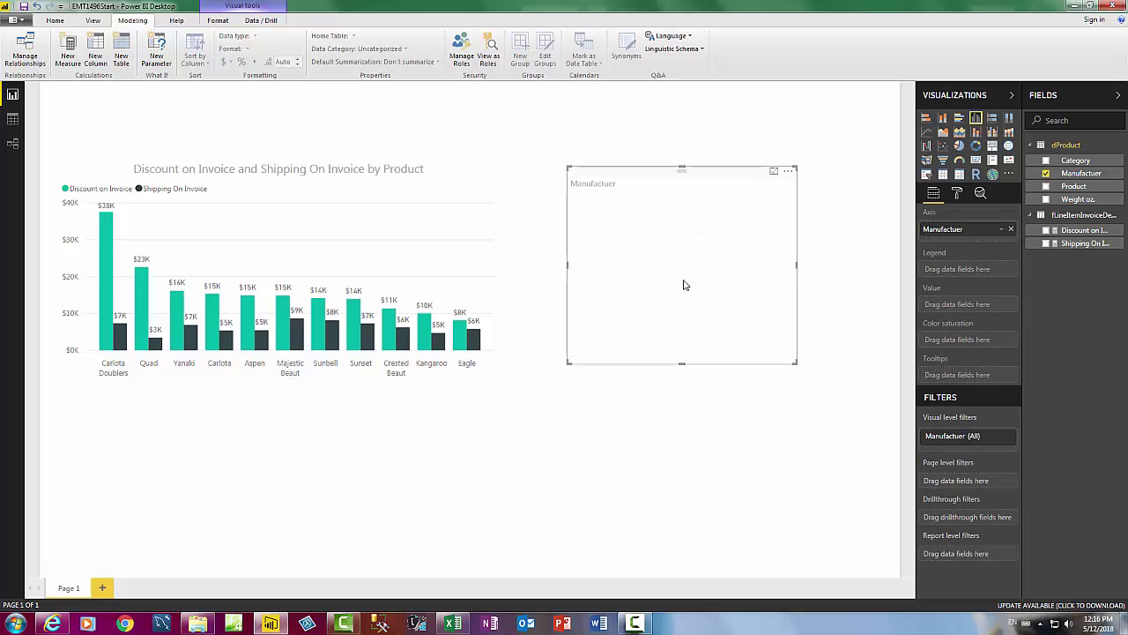
left_click(1045, 231)
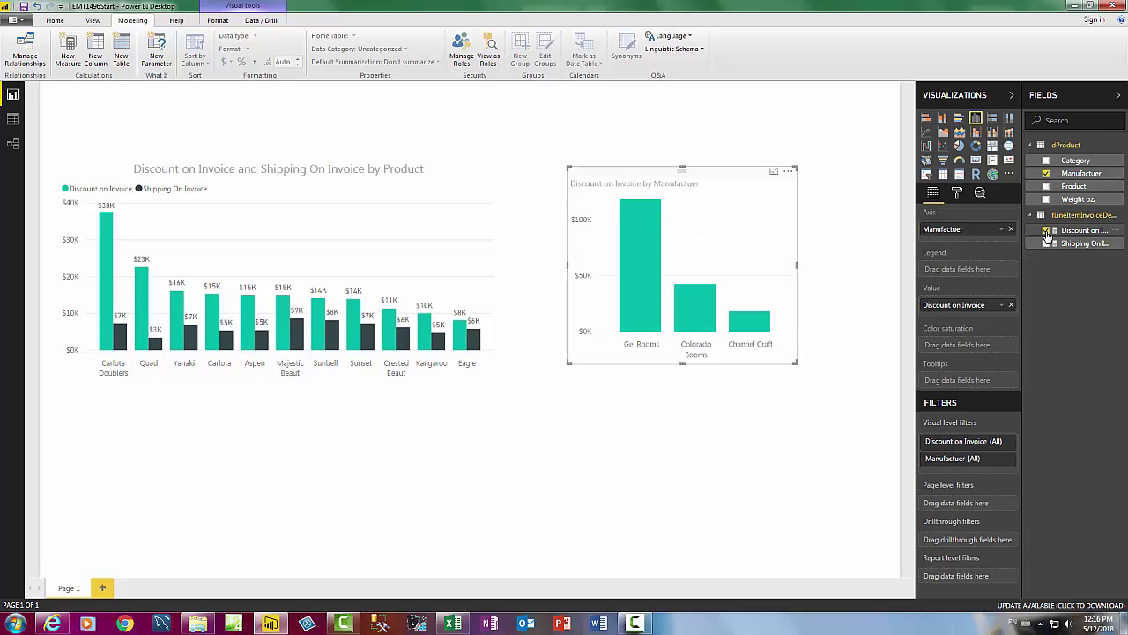
left_click(1046, 244)
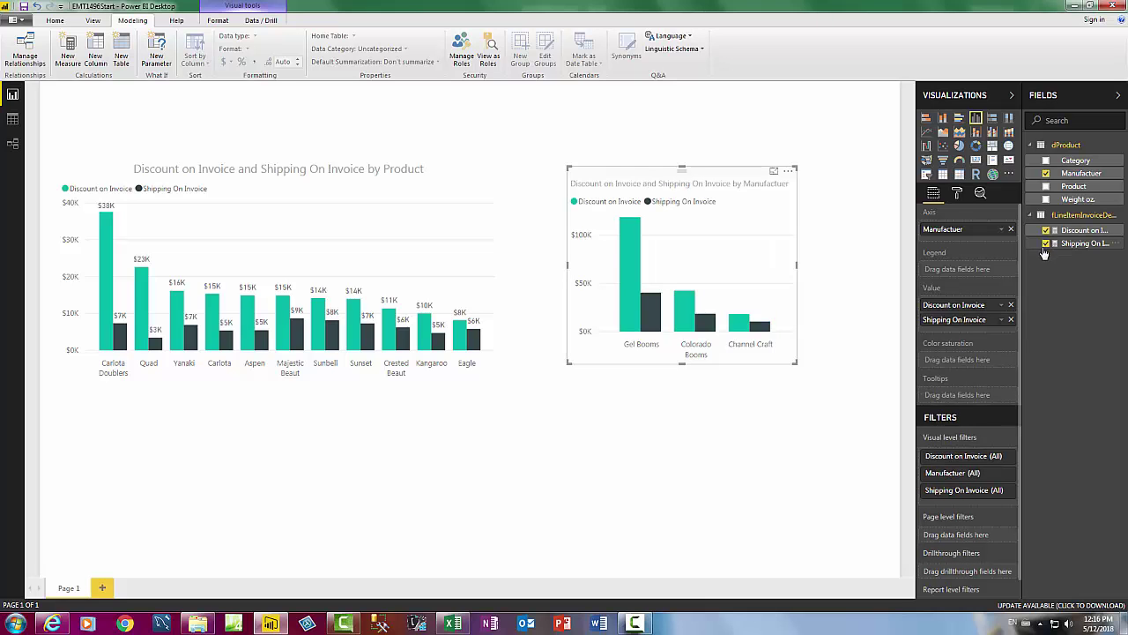
left_click_drag(798, 365, 811, 372)
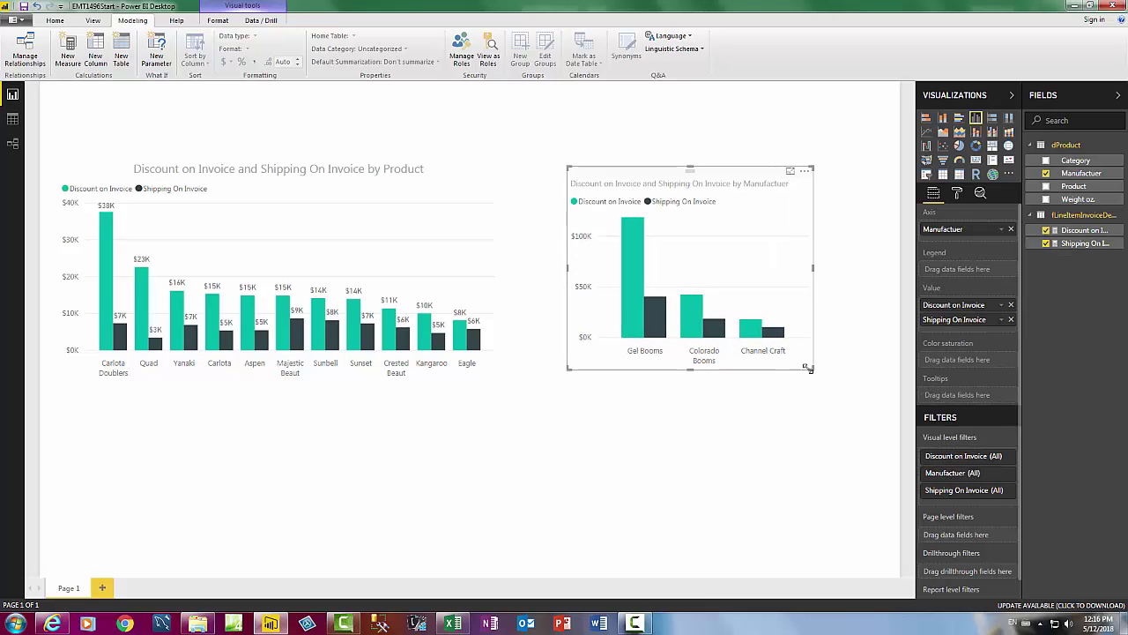
left_click(672, 410)
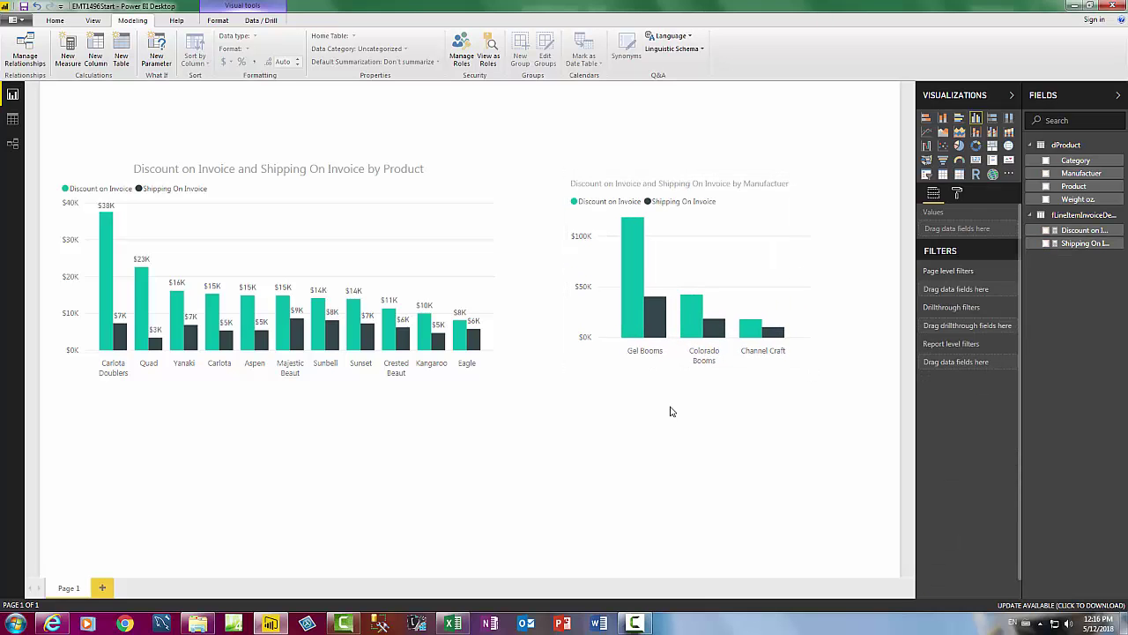
Cross-highlight the product chart by Gel Booms, Colorado Booms and Channel Craft, ending with Gel Booms selected
left_click(627, 256)
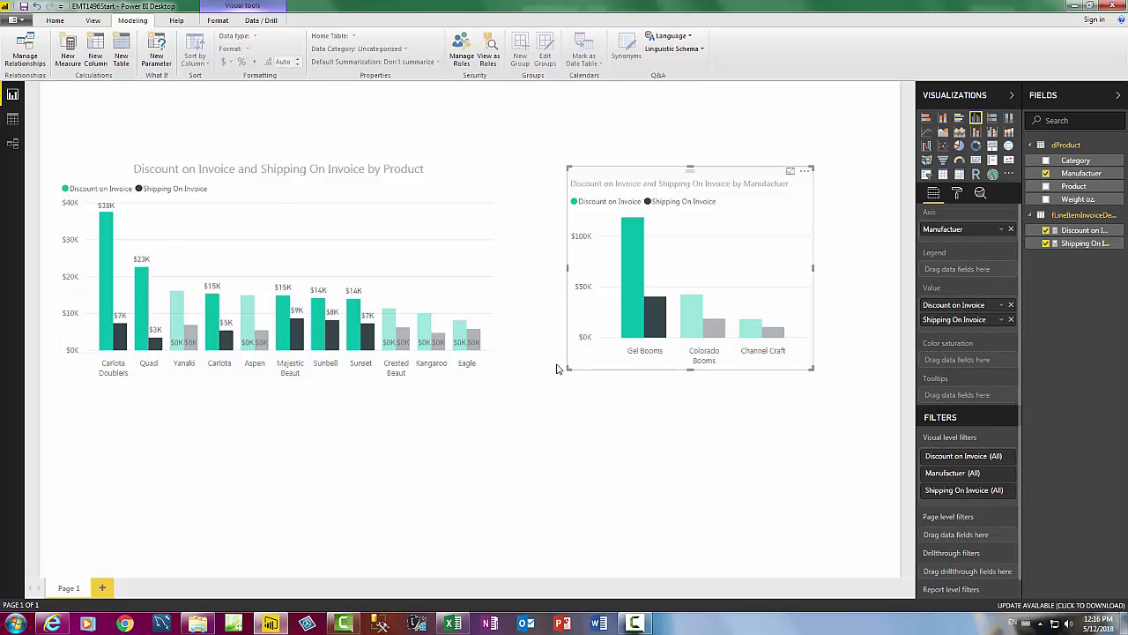
left_click(696, 330)
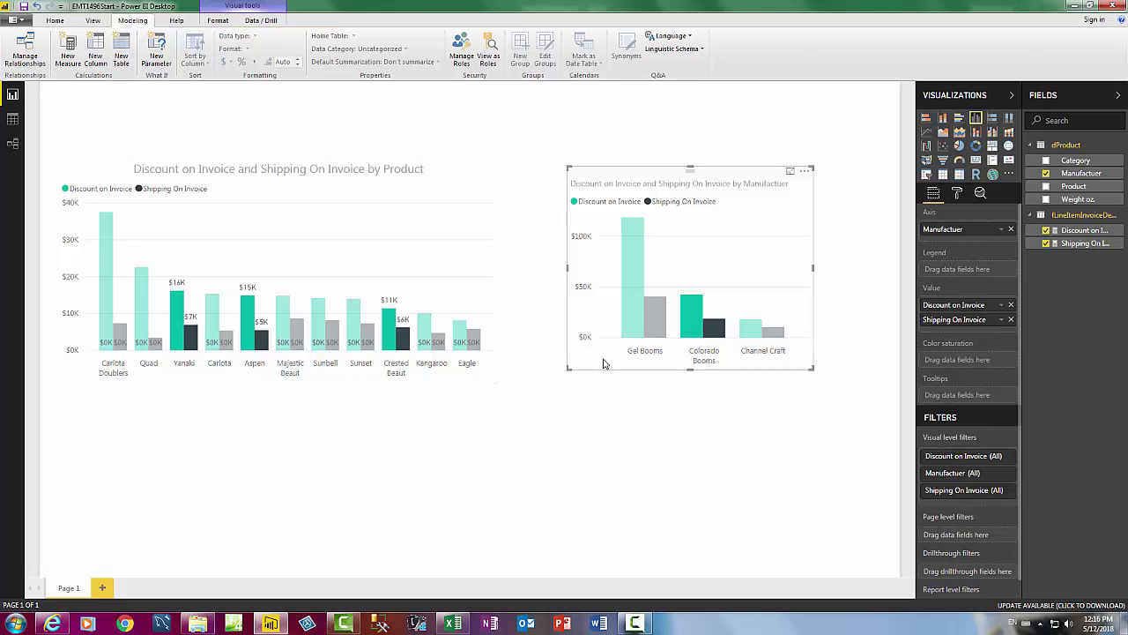
left_click(753, 330)
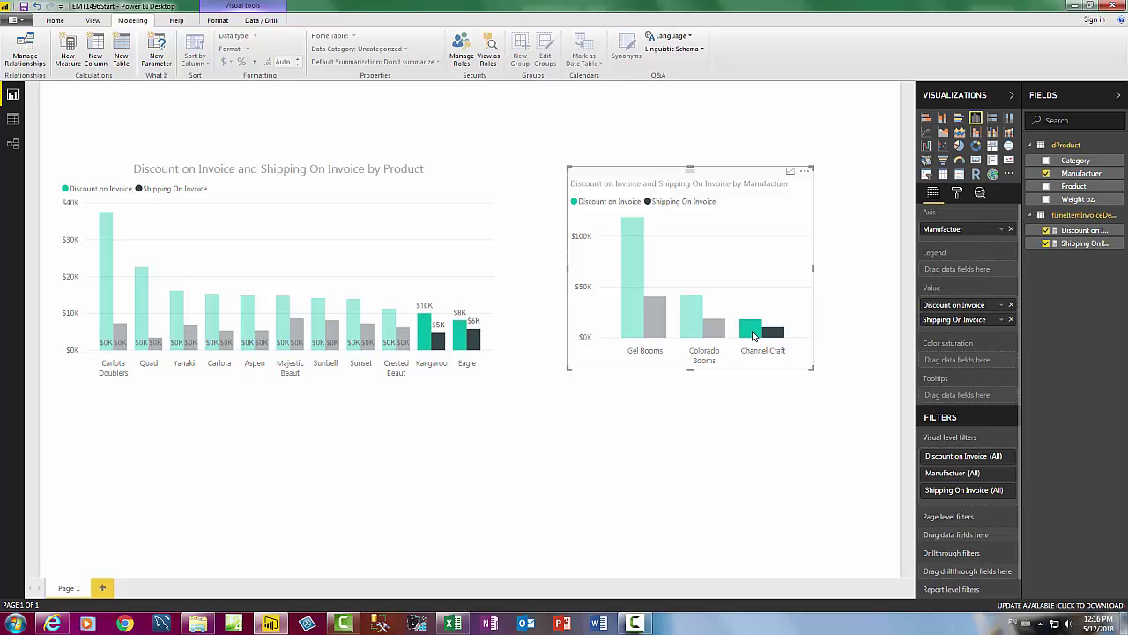
left_click(630, 263)
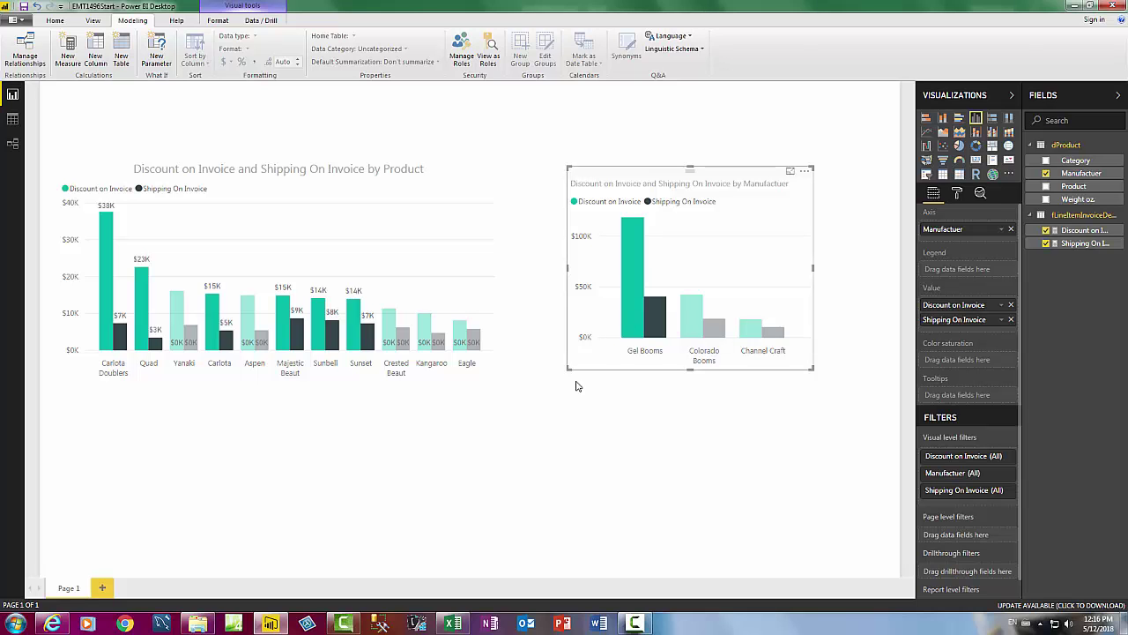
left_click(476, 474)
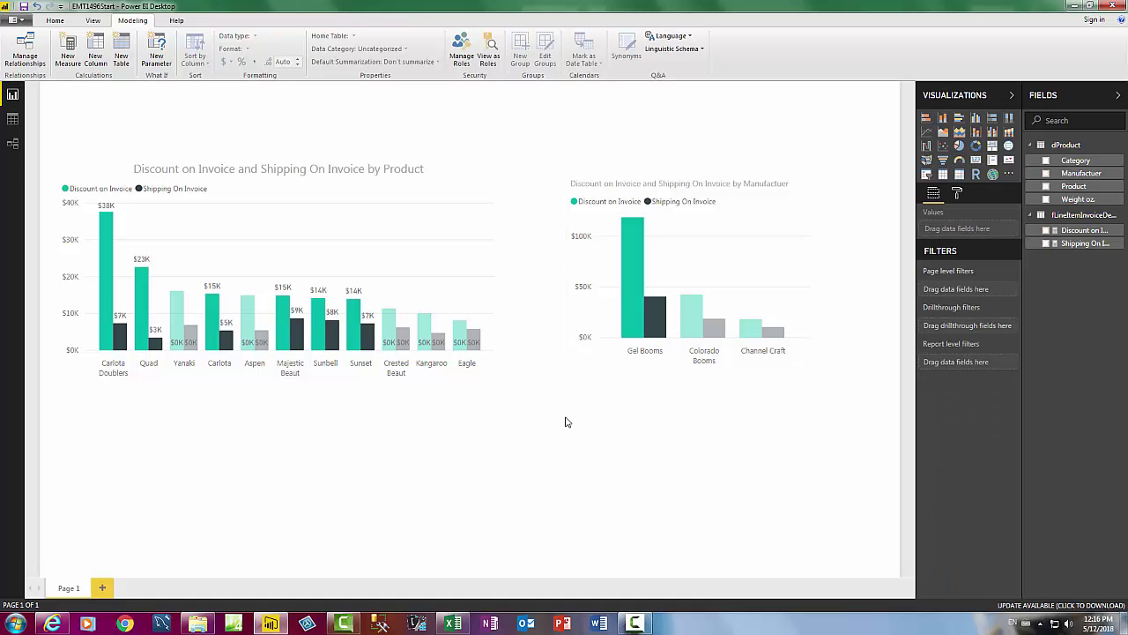
Show the line item table's data, select its Line Sales column and display the query-editing commands
left_click(12, 121)
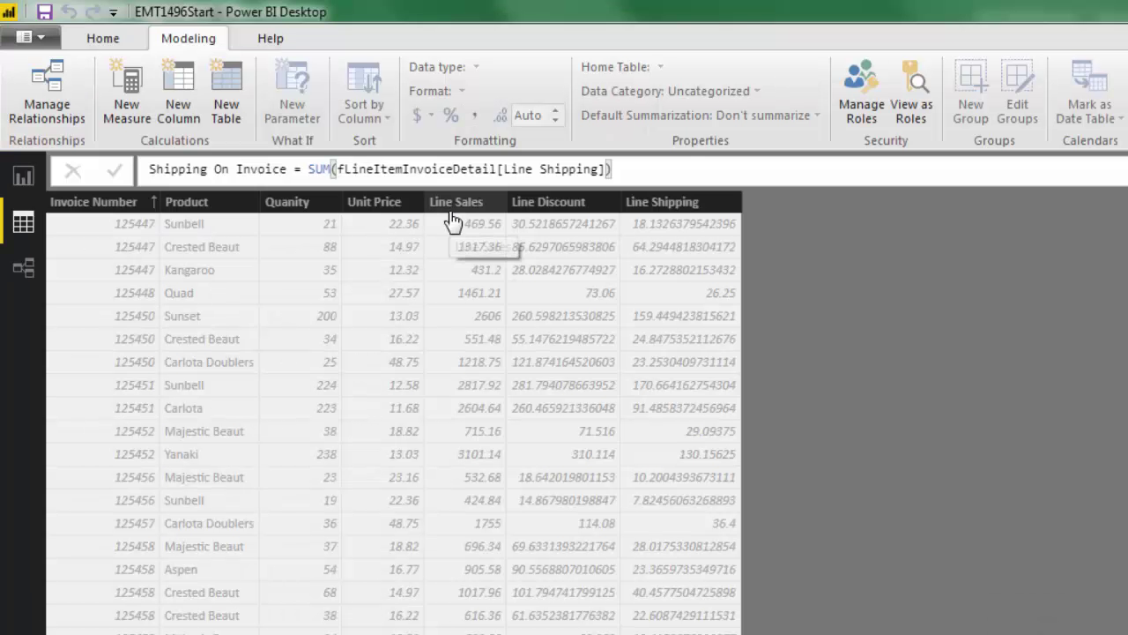
left_click(242, 110)
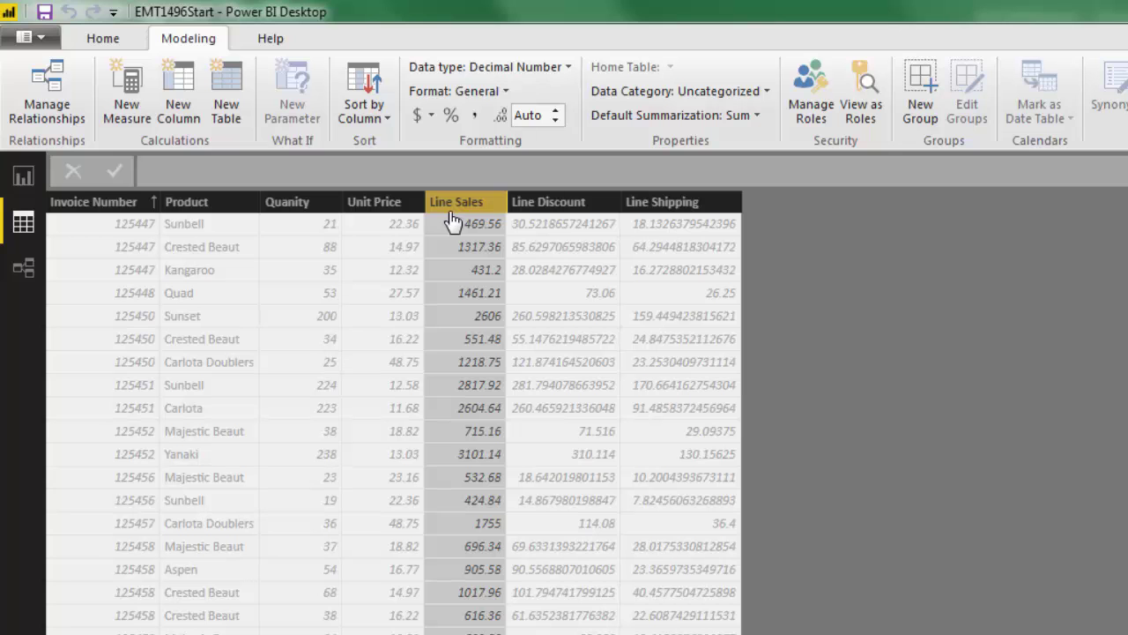
left_click(104, 38)
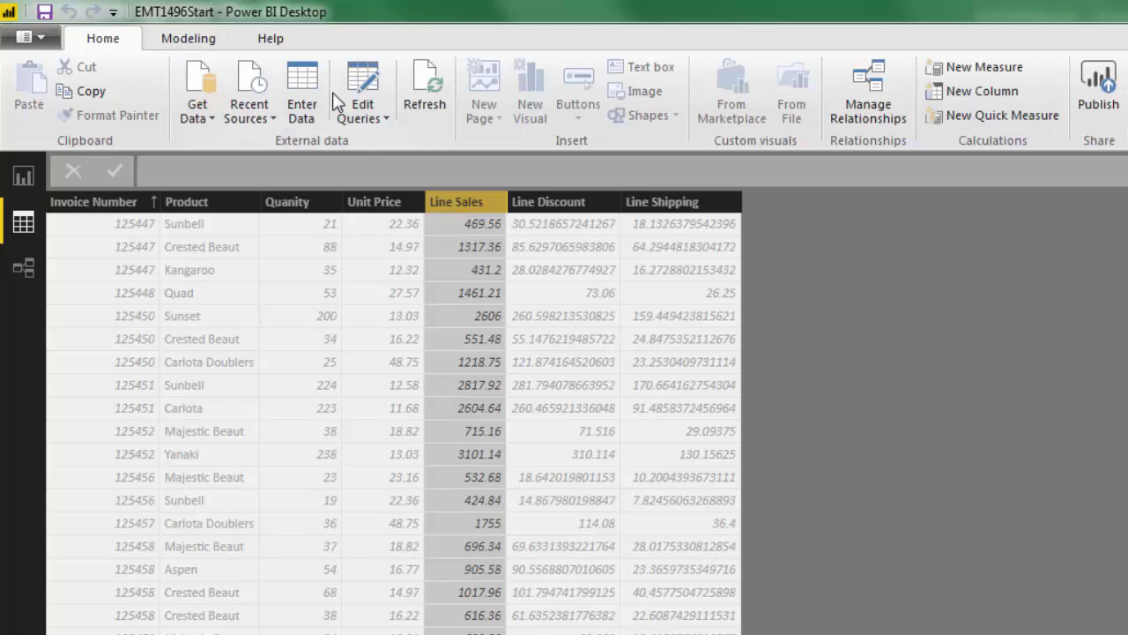
Examine the formulas of the Invoice % Discount and Invoice Weight calculated columns in the fInvoiceHeader table
left_click(208, 35)
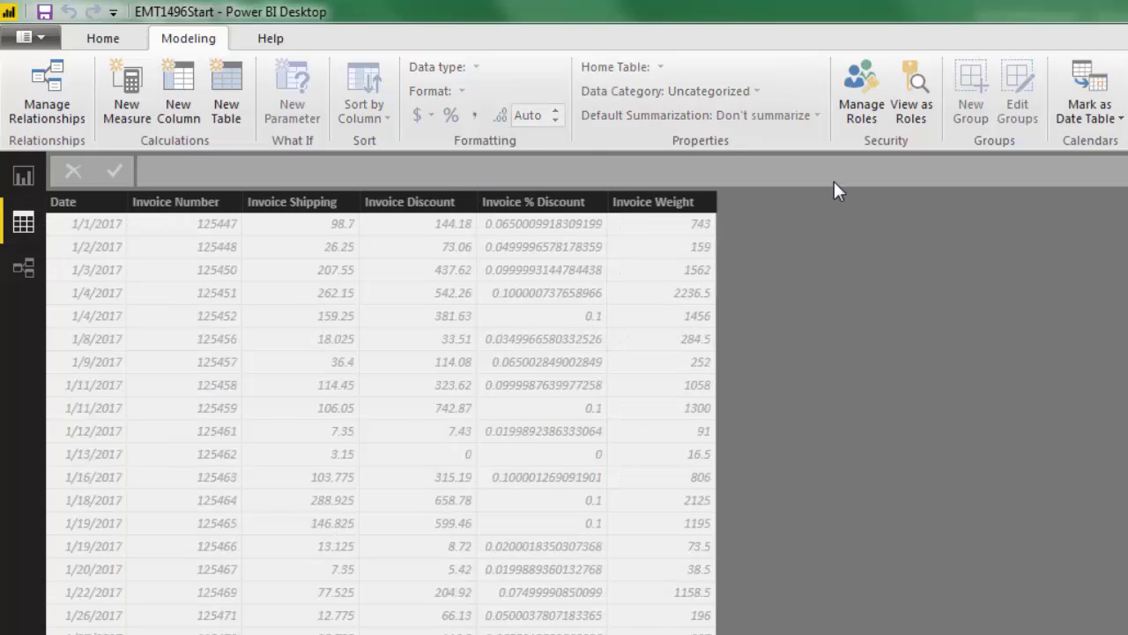
left_click(512, 225)
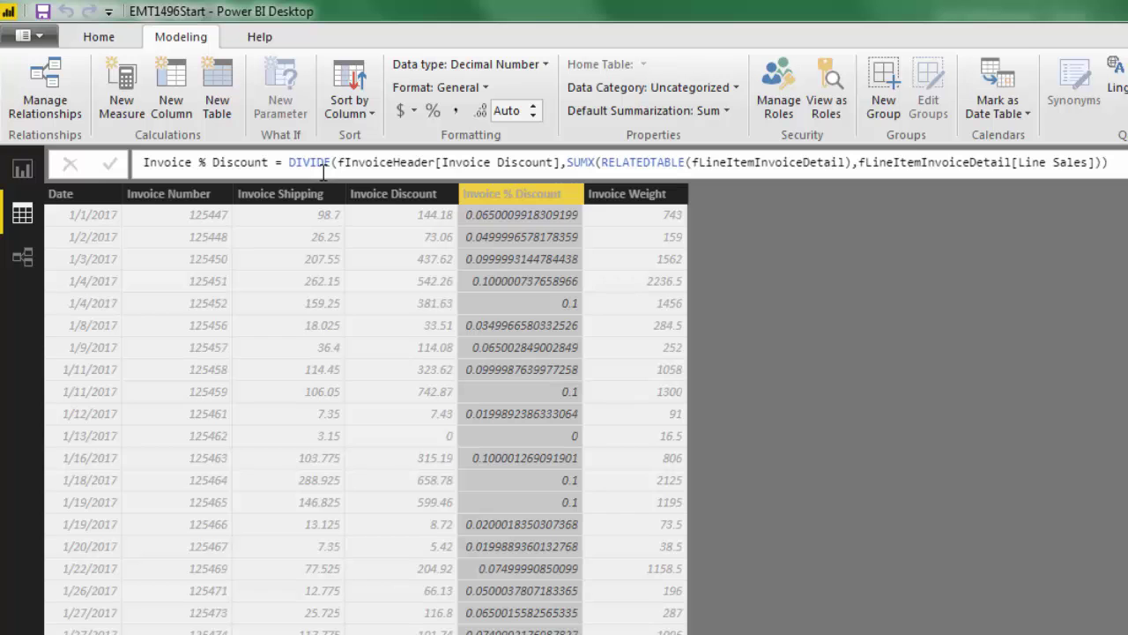
left_click(622, 217)
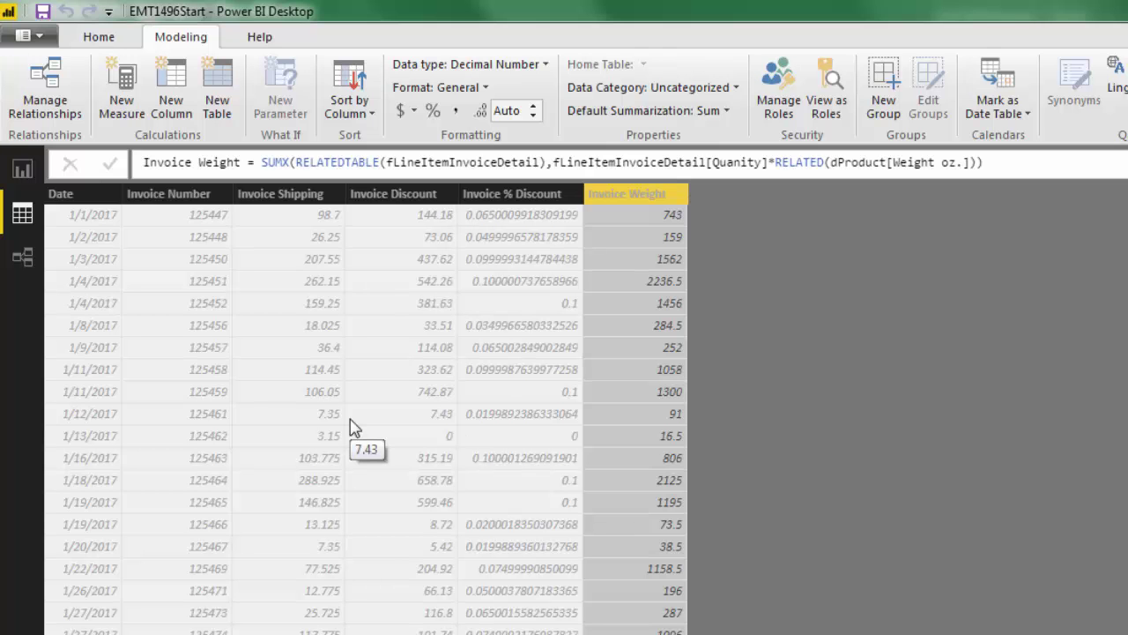
Examine the Line Discount and Line Shipping column formulas in fLineItemInvoiceDetail, then the table's Shipping On Invoice measure
left_click(1119, 264)
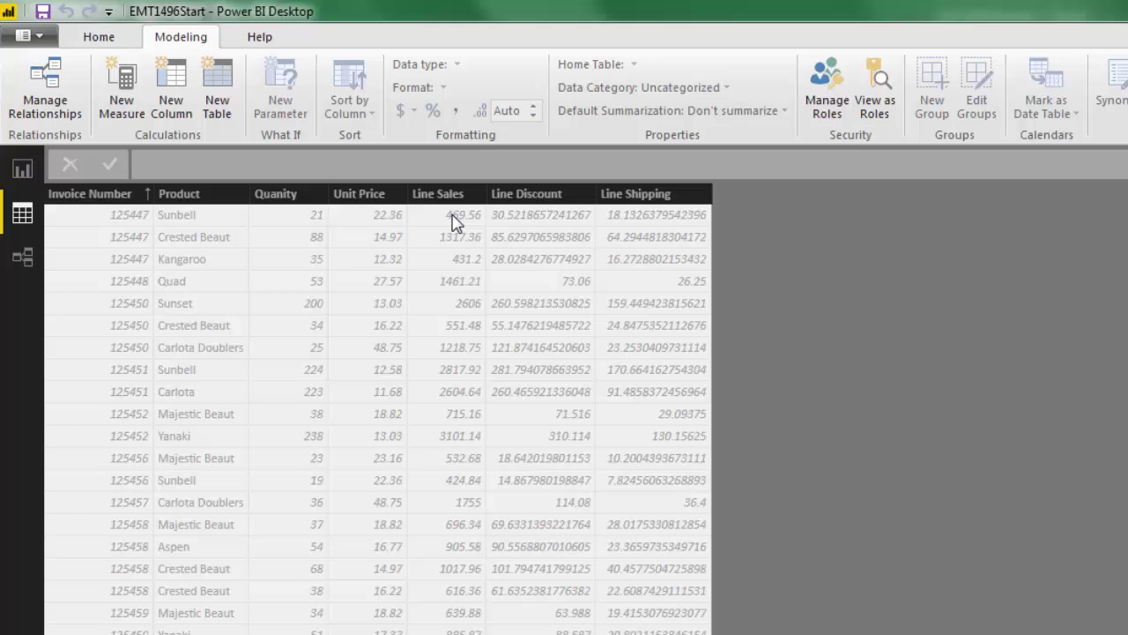
left_click(532, 216)
left_click(636, 222)
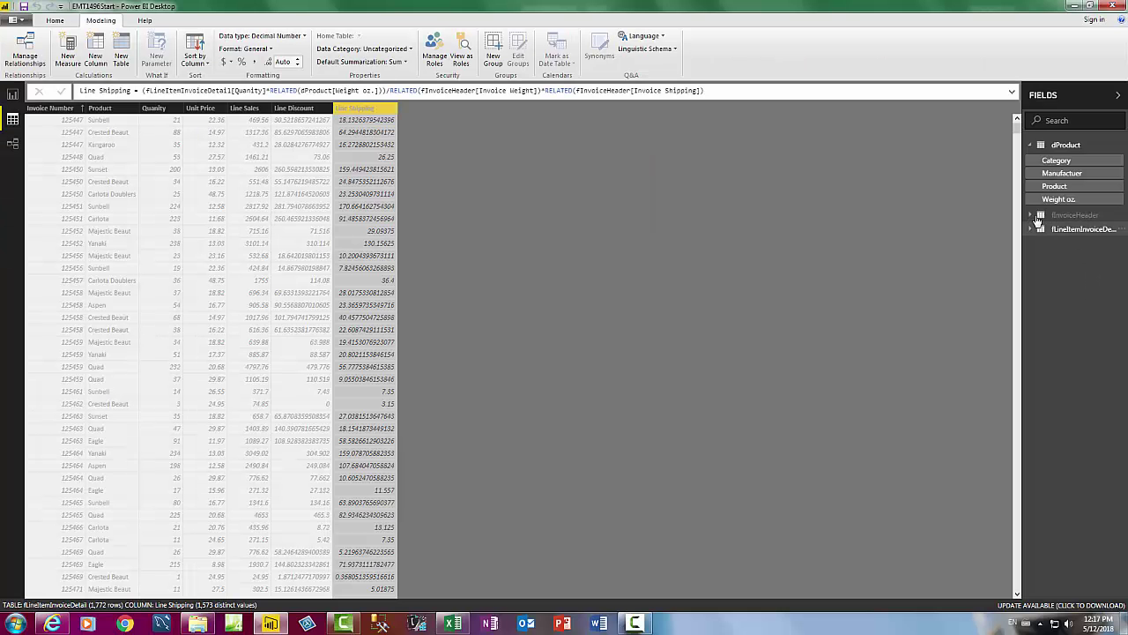
left_click(1031, 230)
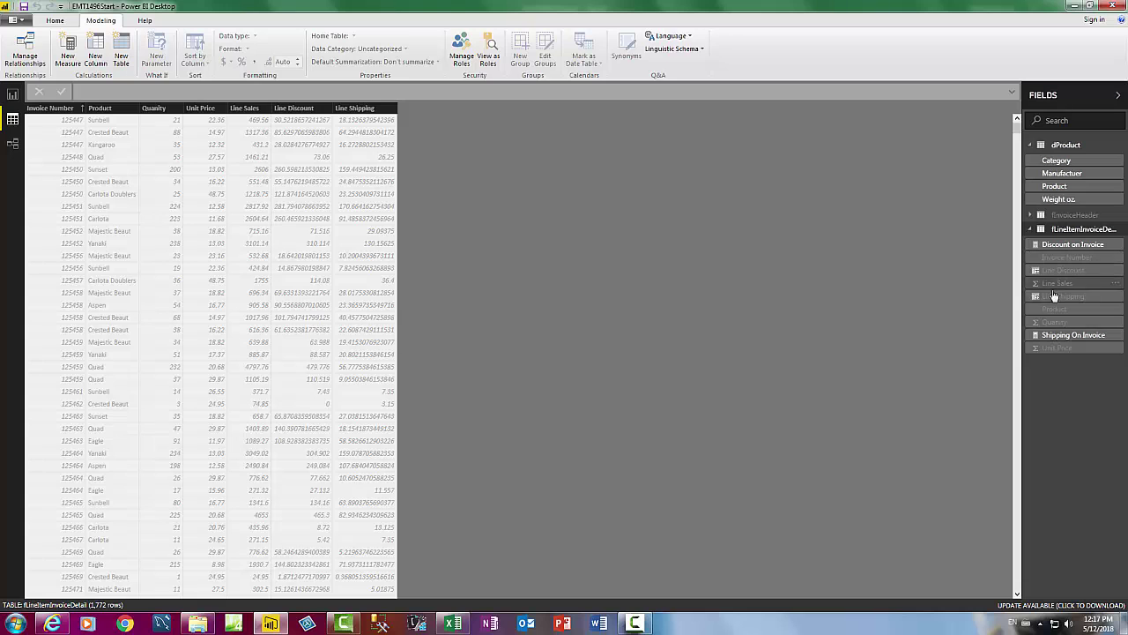
left_click(1061, 336)
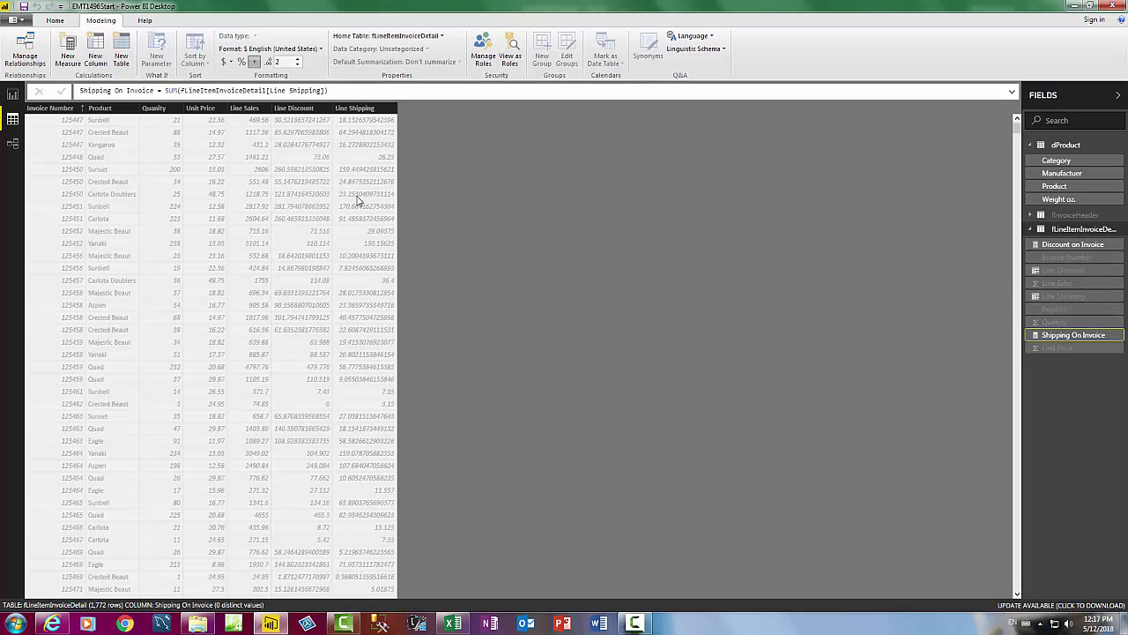